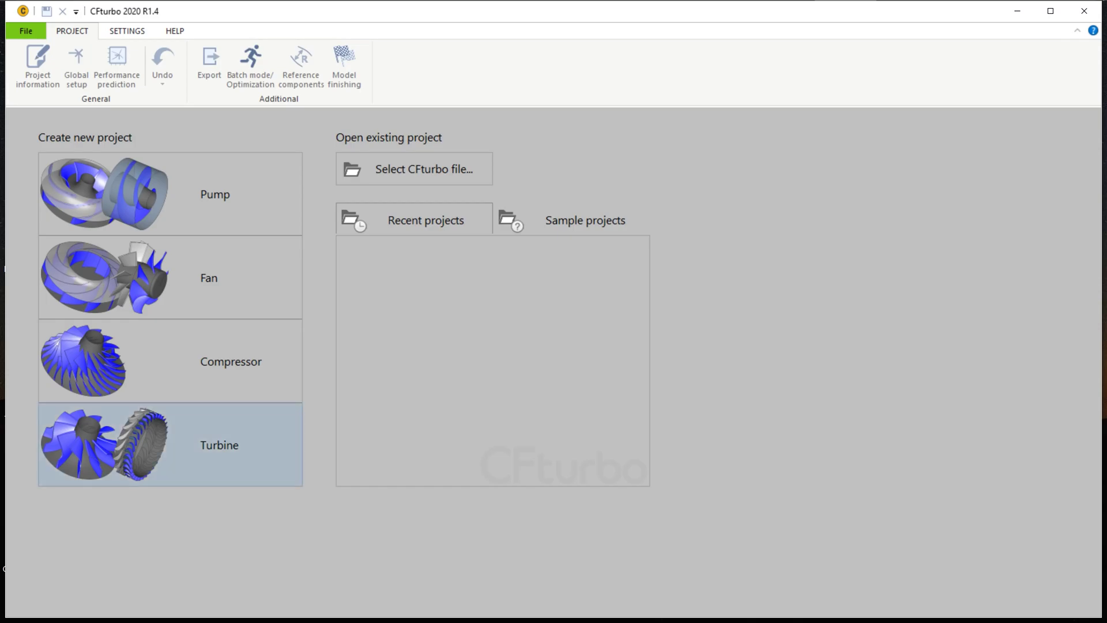
Create a new turbine project with a mass flow of 42 kg/s, a total pressure ratio of 1.2 and 30000 /min revolutions
{"action": "left_click", "coordinate": [273, 474]}
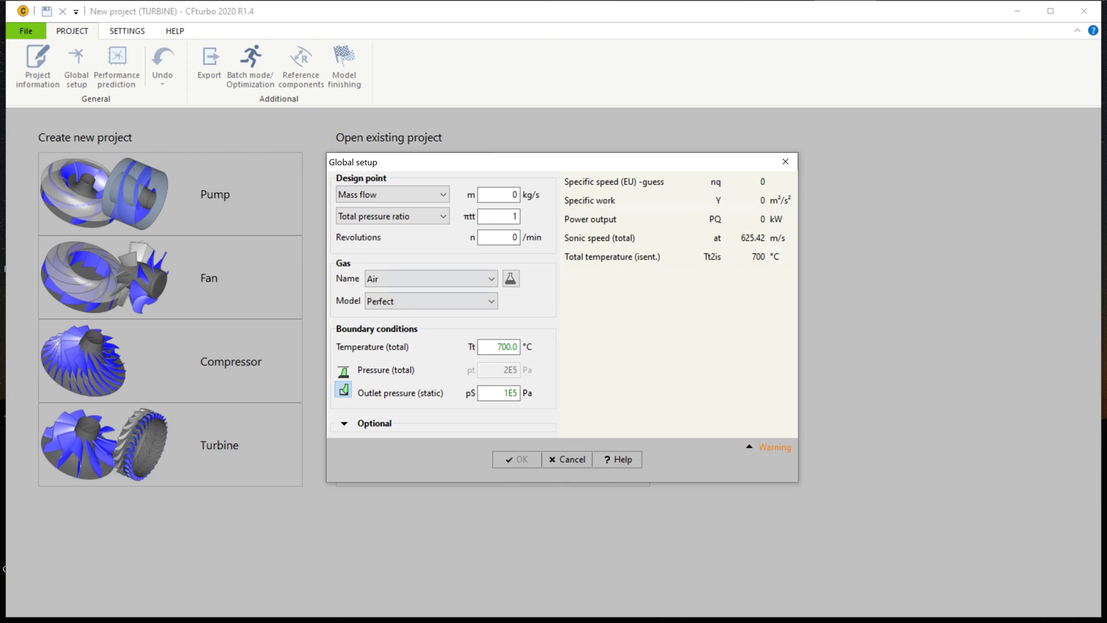
{"action": "left_click", "coordinate": [499, 194]}
{"action": "type", "text": "42"}
{"action": "left_click", "coordinate": [392, 216]}
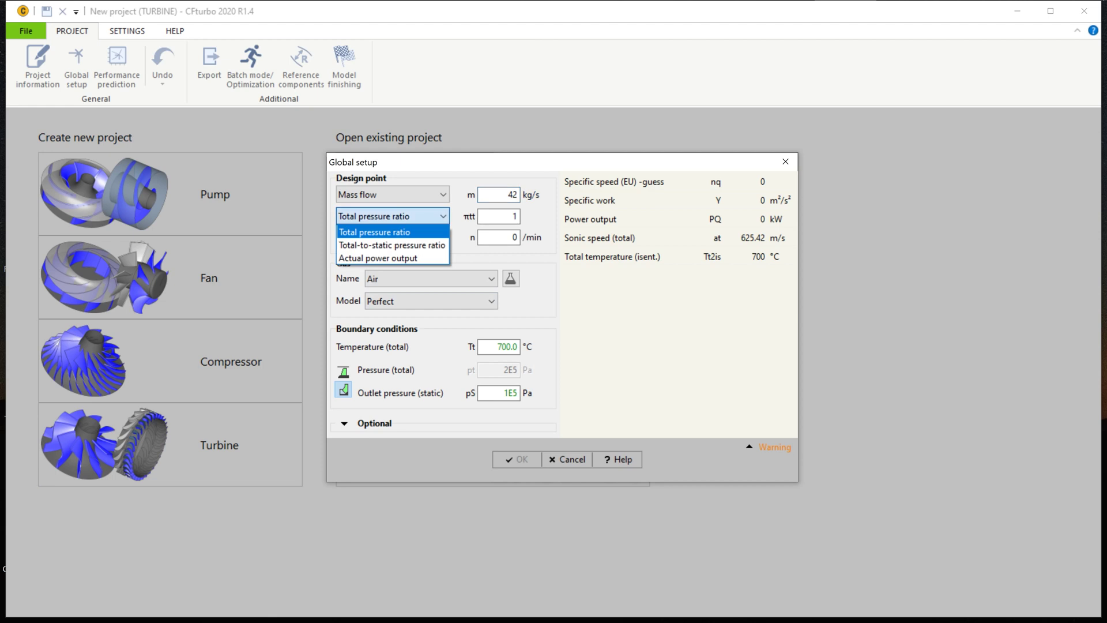
{"action": "left_click", "coordinate": [392, 216]}
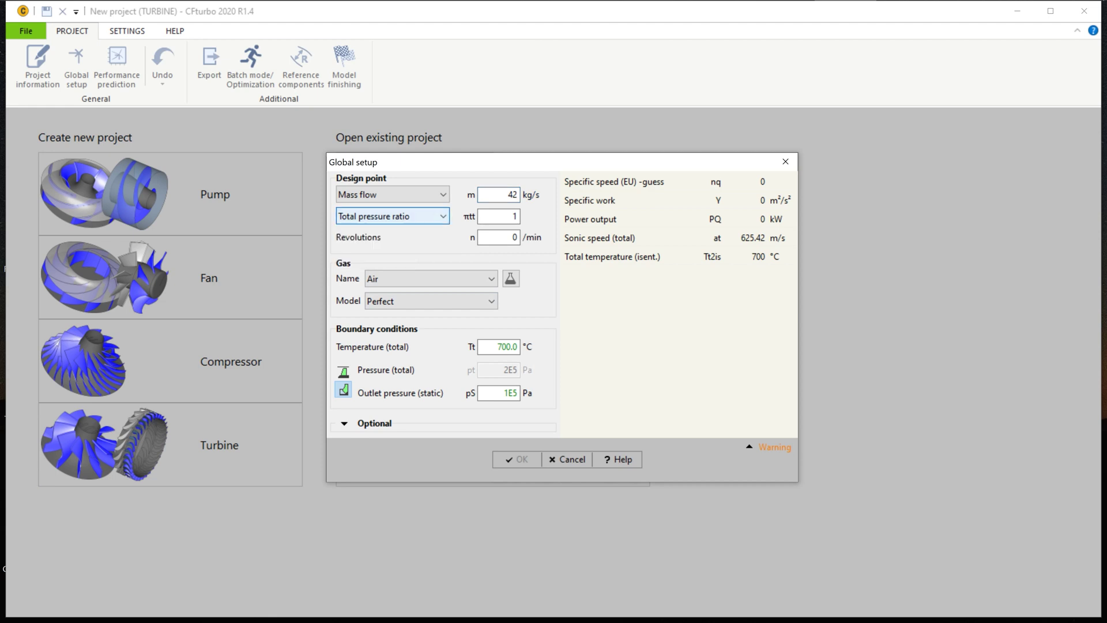
{"action": "left_click", "coordinate": [499, 216]}
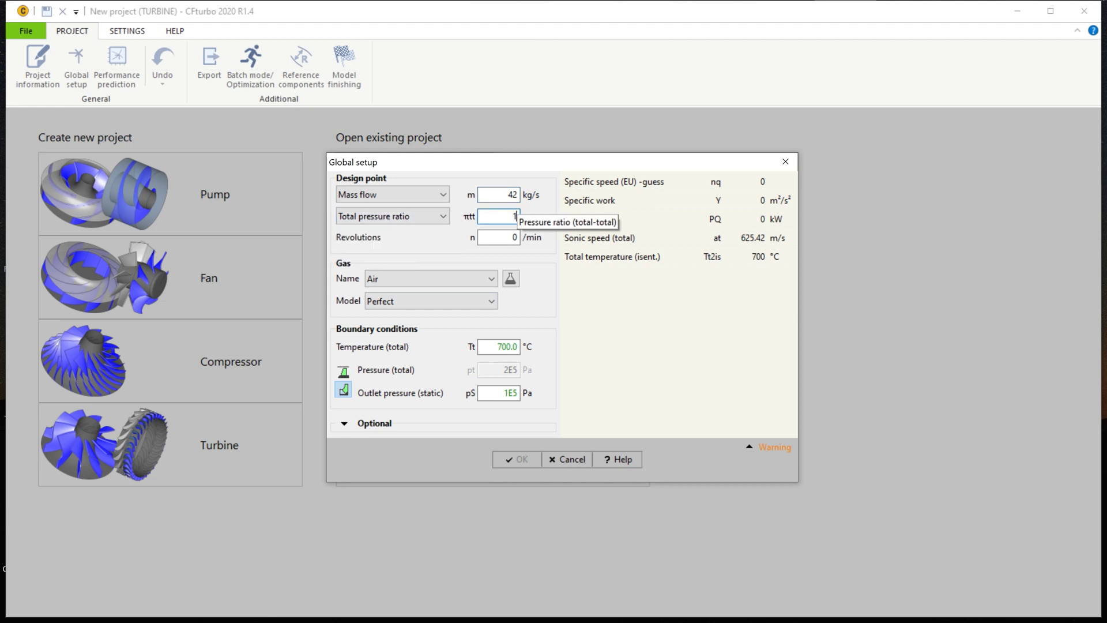
{"action": "type", "text": ".2"}
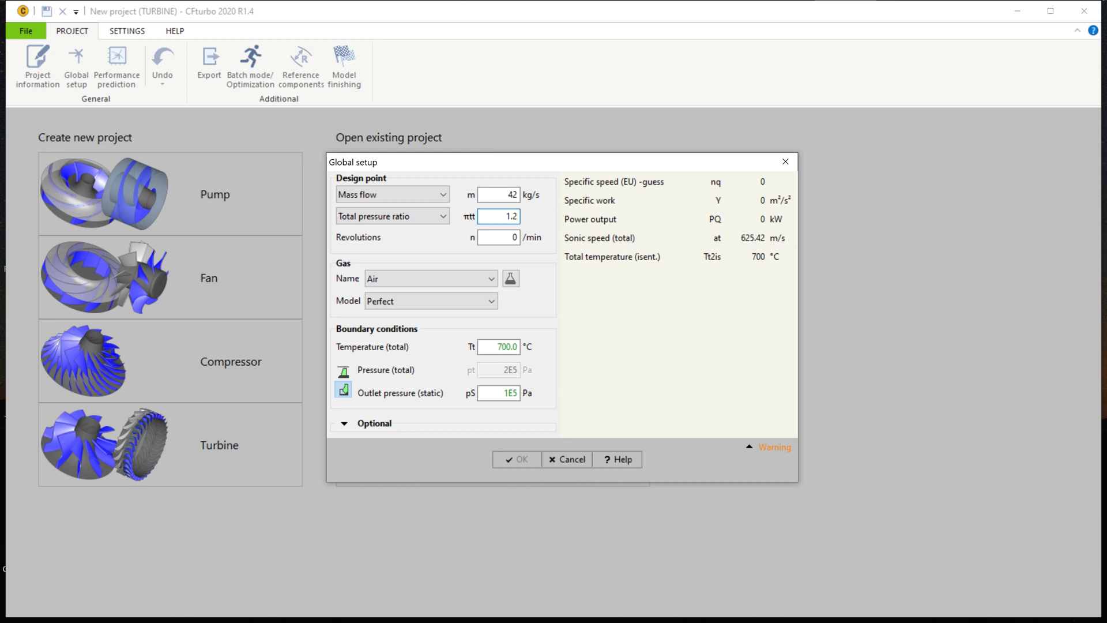
{"action": "left_click", "coordinate": [499, 237]}
{"action": "type", "text": "300"}
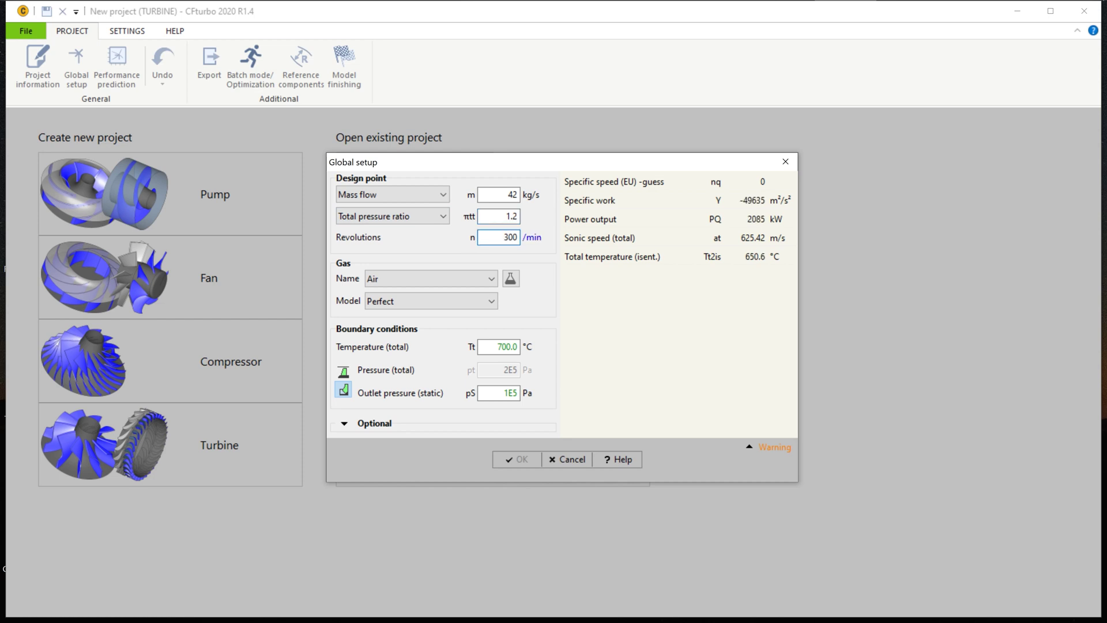
{"action": "type", "text": "0"}
Select Oxygen as the working gas in the global setup
{"action": "key", "text": "Tab"}
{"action": "key", "text": "alt+Down"}
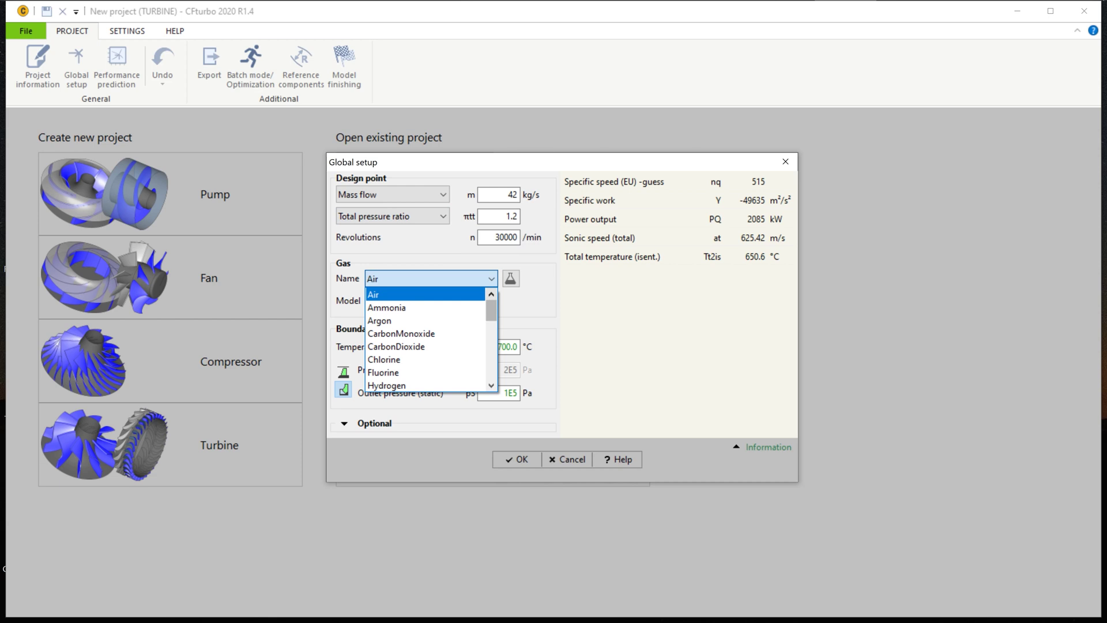
{"action": "left_click_drag", "start_coordinate": [490, 311], "coordinate": [491, 336]}
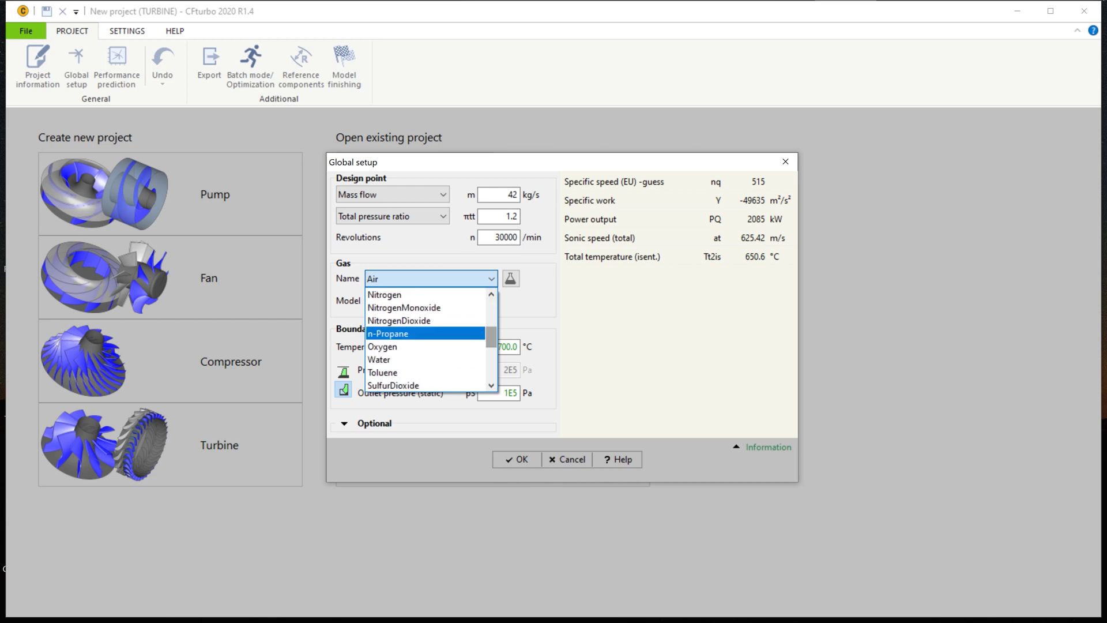
{"action": "key", "text": "Return"}
Choose CoolProp as the gas model for the oxygen
{"action": "key", "text": "Tab"}
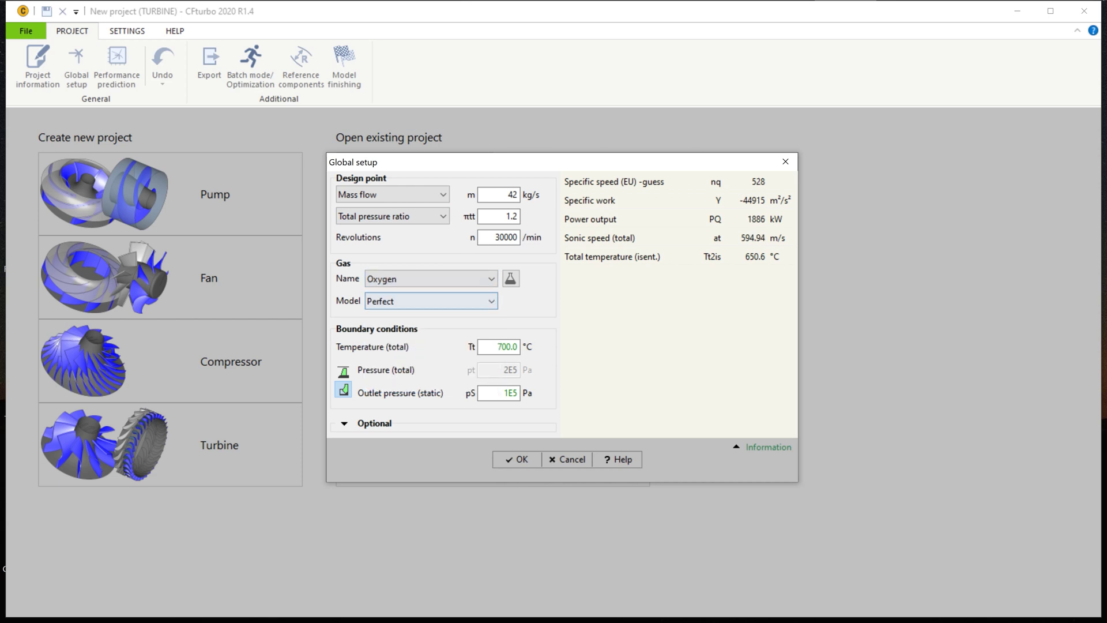
{"action": "key", "text": "alt+Down"}
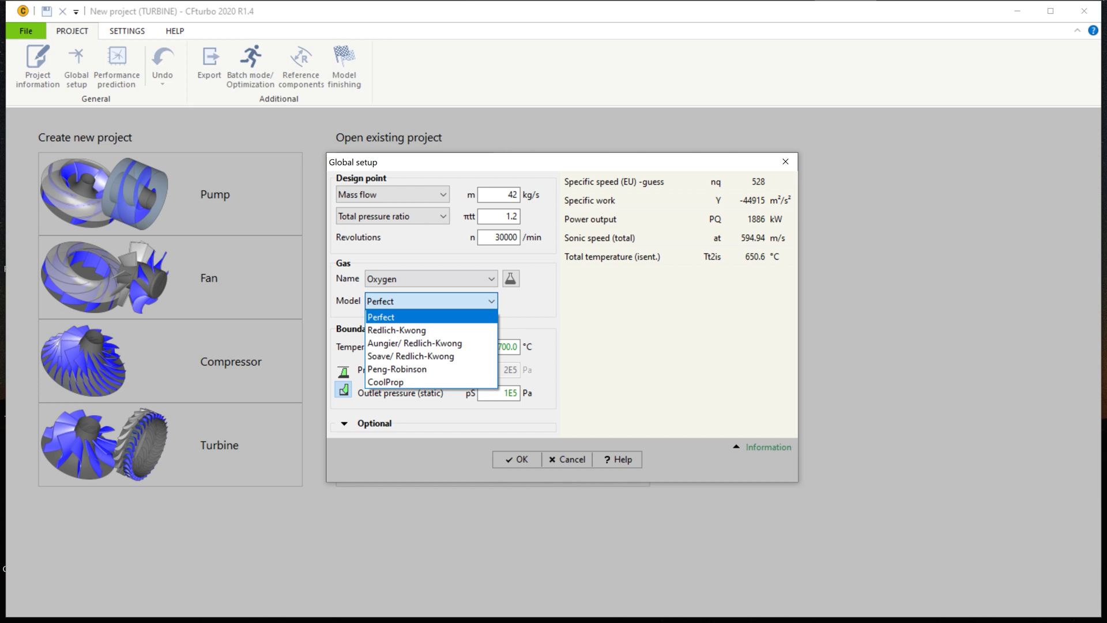
{"action": "key", "text": "Down"}
{"action": "key", "text": "Down"}
{"action": "key", "text": "Down"}
{"action": "key", "text": "Down"}
{"action": "key", "text": "Down"}
{"action": "key", "text": "Return"}
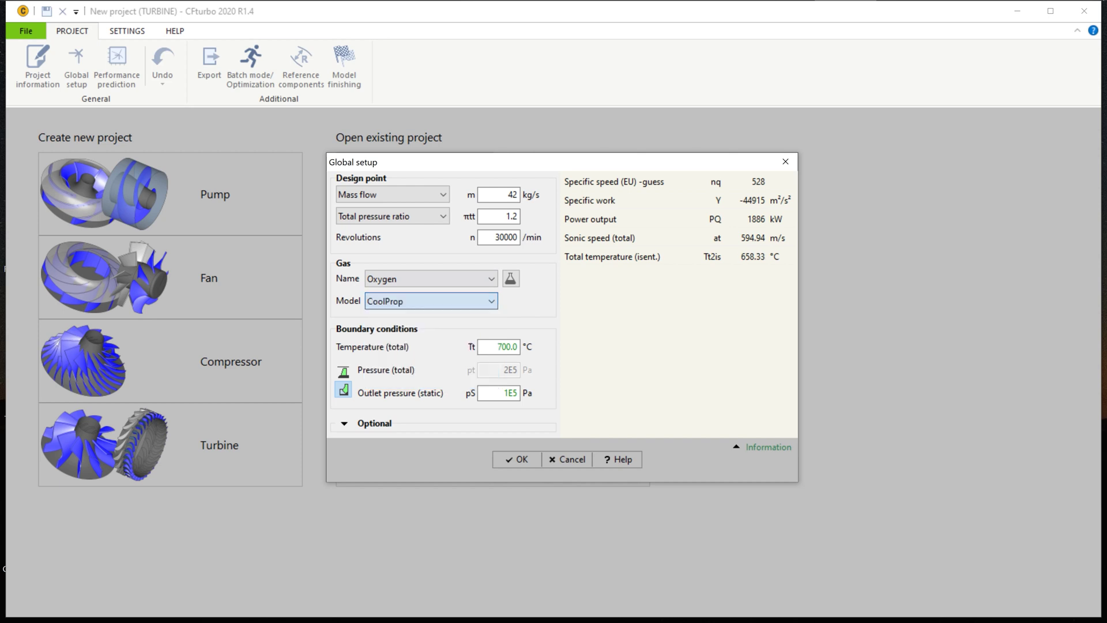
Examine the fluid properties of oxygen in the fluids database and return to the global setup
{"action": "key", "text": "Tab"}
{"action": "key", "text": "shift+Tab"}
{"action": "key", "text": "shift+Tab"}
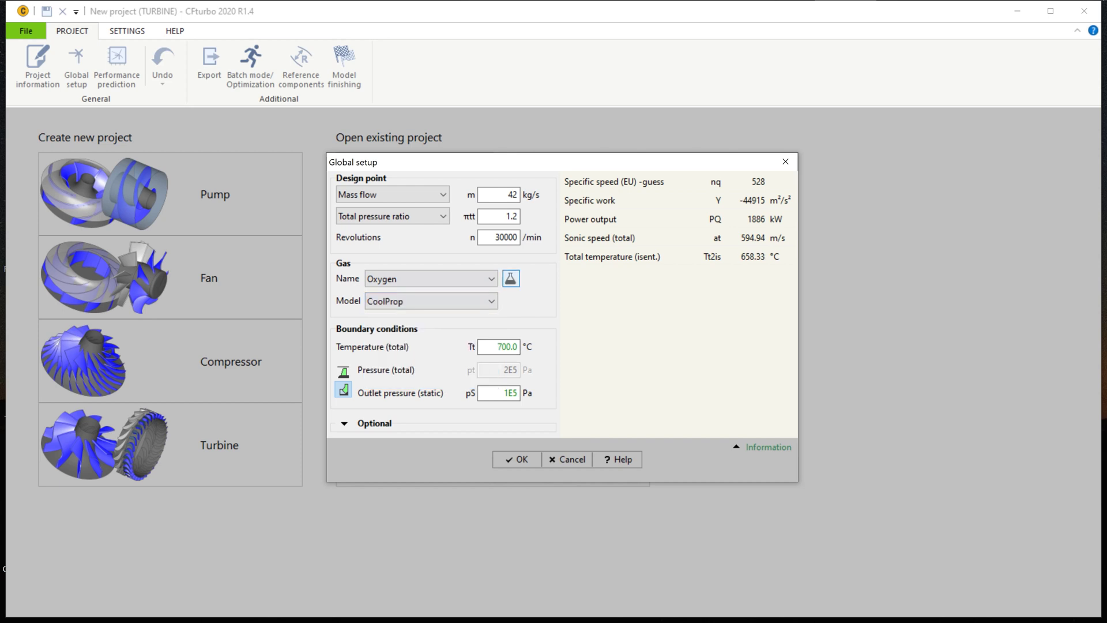
{"action": "key", "text": "space"}
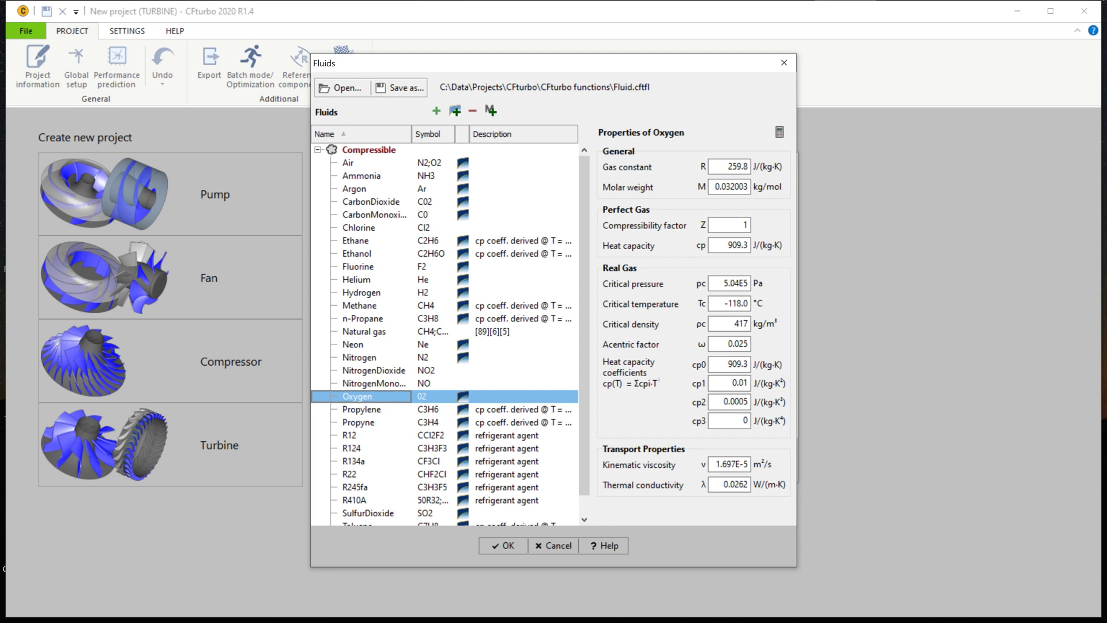
{"action": "key", "text": "Tab"}
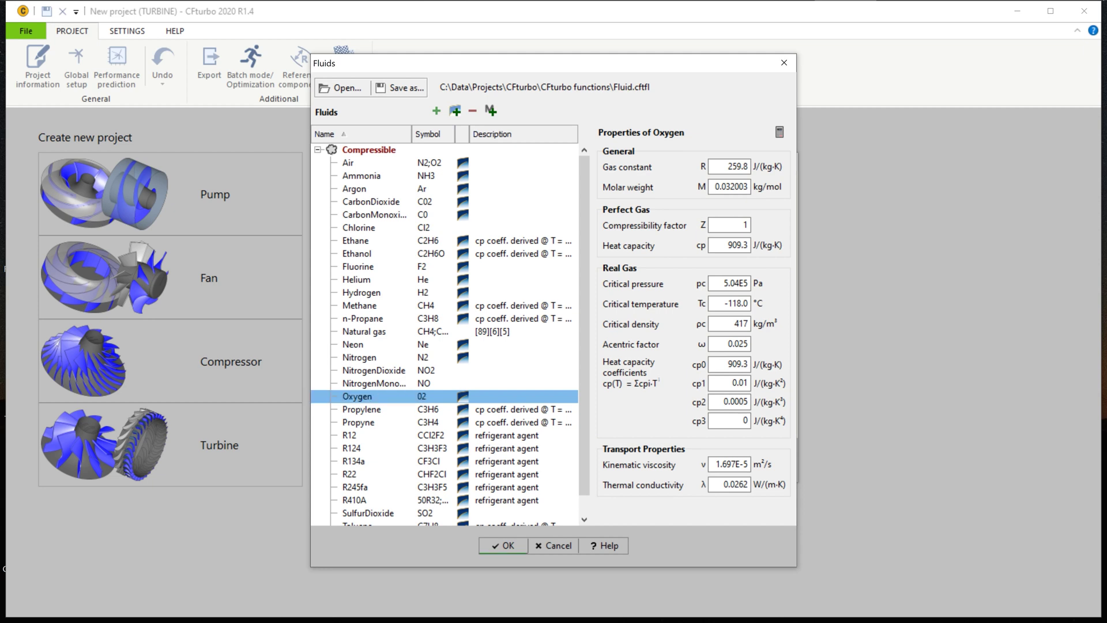
{"action": "key", "text": "Return"}
Set the boundary conditions to 500 °C total temperature and 1.5E7 Pa total inlet pressure, and accept the global setup
{"action": "left_click", "coordinate": [499, 347]}
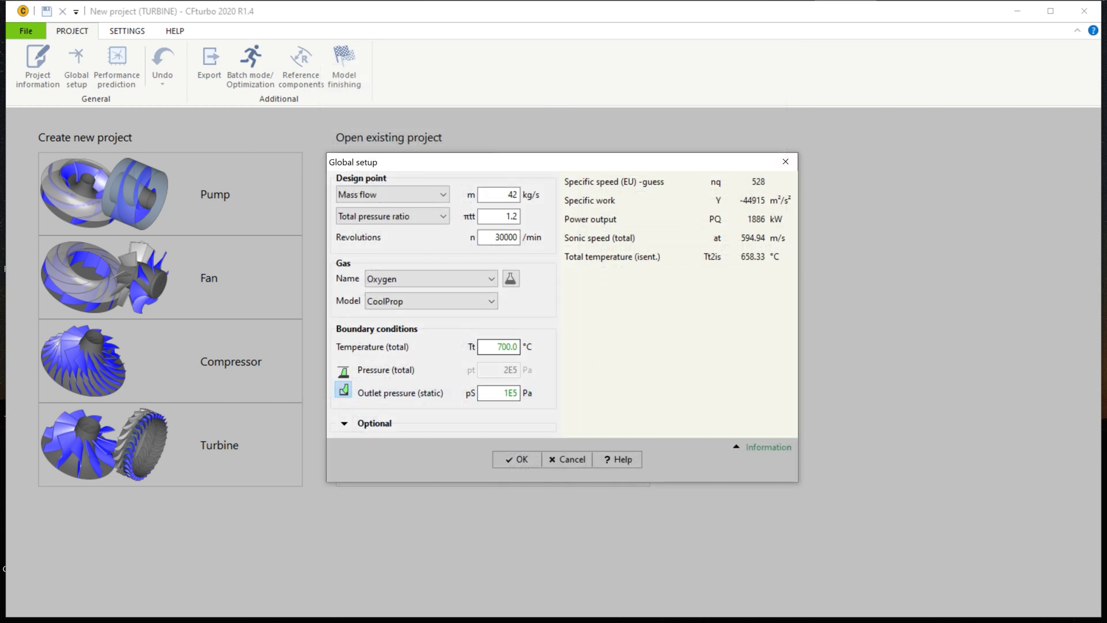
{"action": "key", "text": "BackSpace"}
{"action": "left_click", "coordinate": [344, 371]}
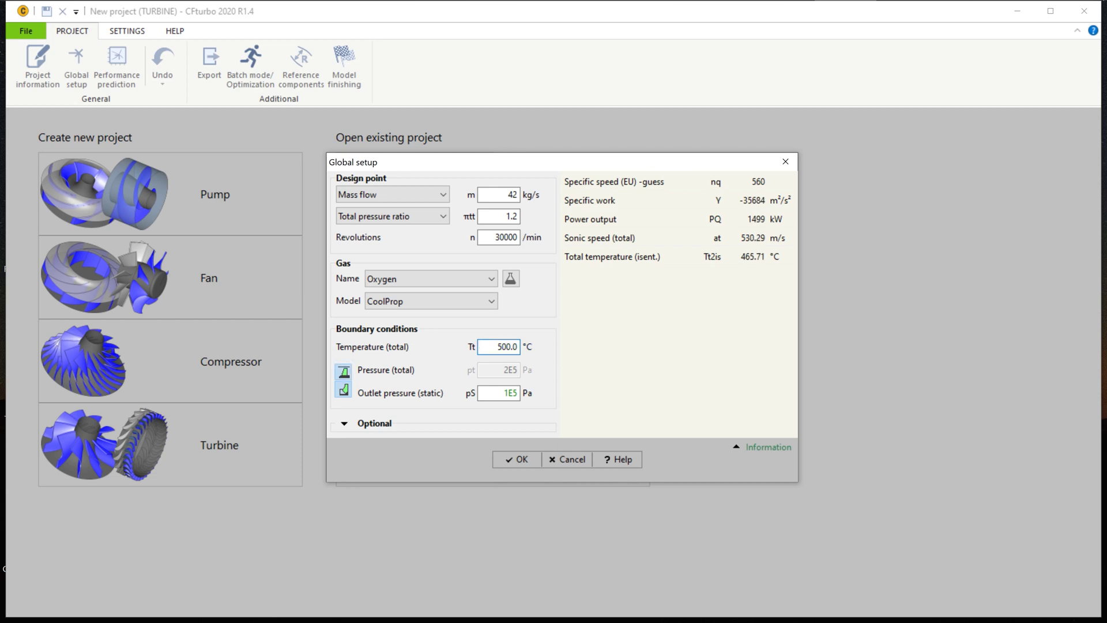
{"action": "left_click", "coordinate": [499, 370]}
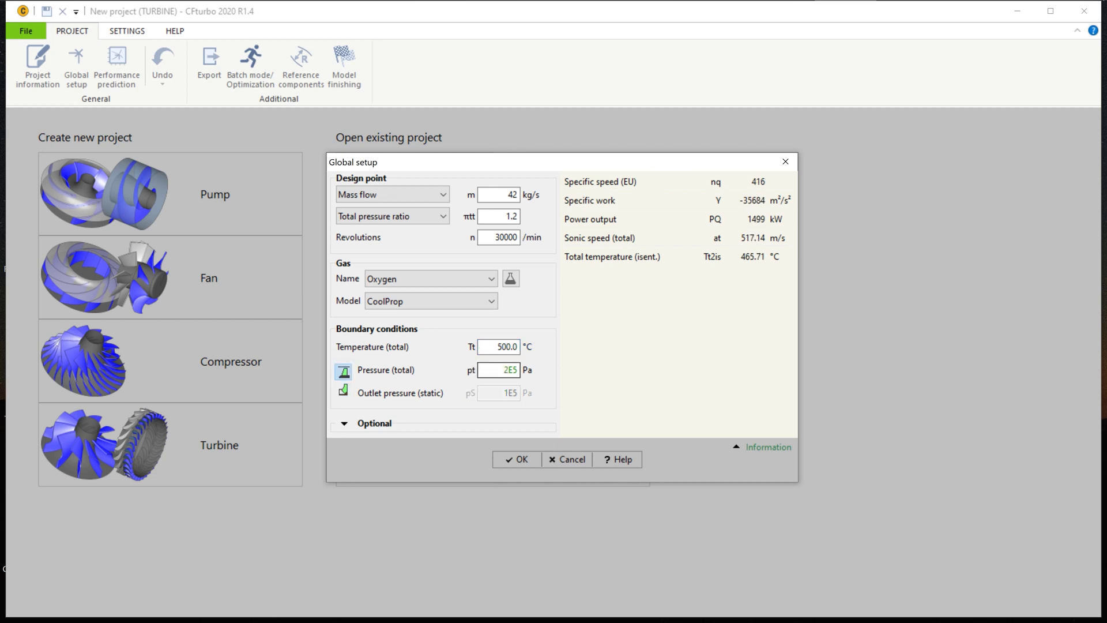
{"action": "left_click_drag", "start_coordinate": [509, 370], "coordinate": [503, 370]}
{"action": "type", "text": "1.5"}
{"action": "left_click_drag", "start_coordinate": [518, 370], "coordinate": [512, 369]}
{"action": "type", "text": "7"}
{"action": "left_click", "coordinate": [344, 423]}
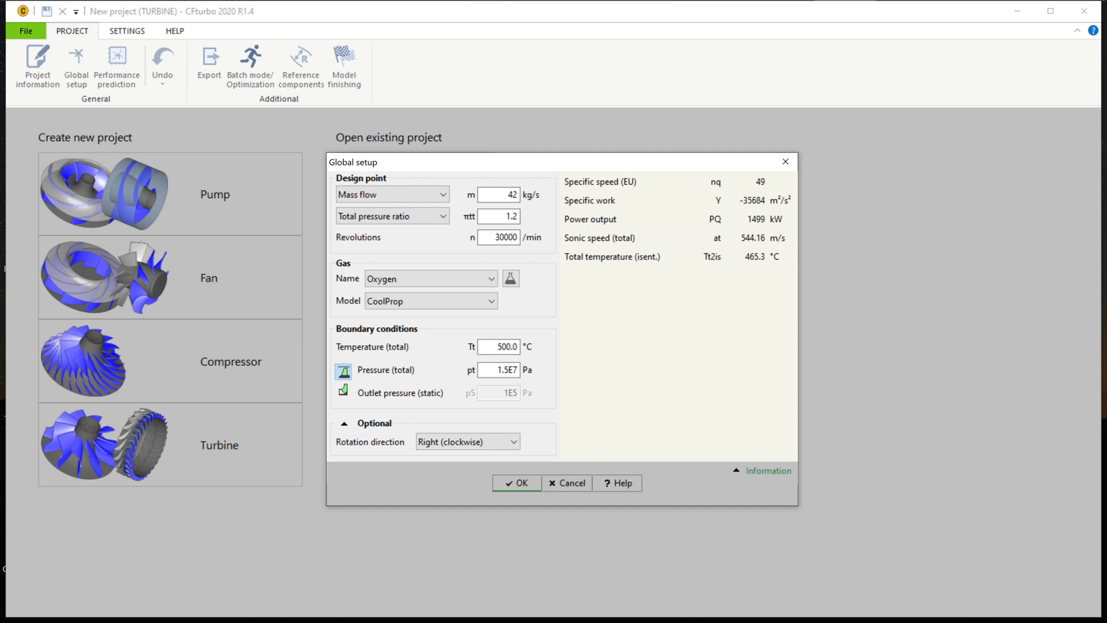
{"action": "left_click", "coordinate": [517, 483]}
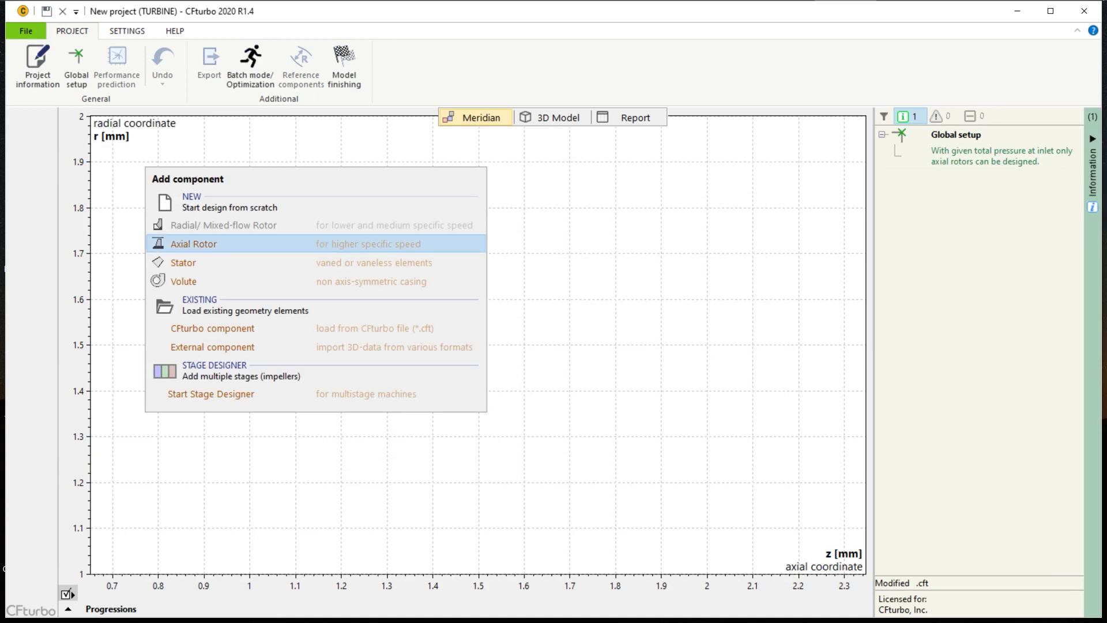
Add an axial rotor with the Rocket engine impeller type and expand its multi stage options
{"action": "left_click", "coordinate": [193, 244]}
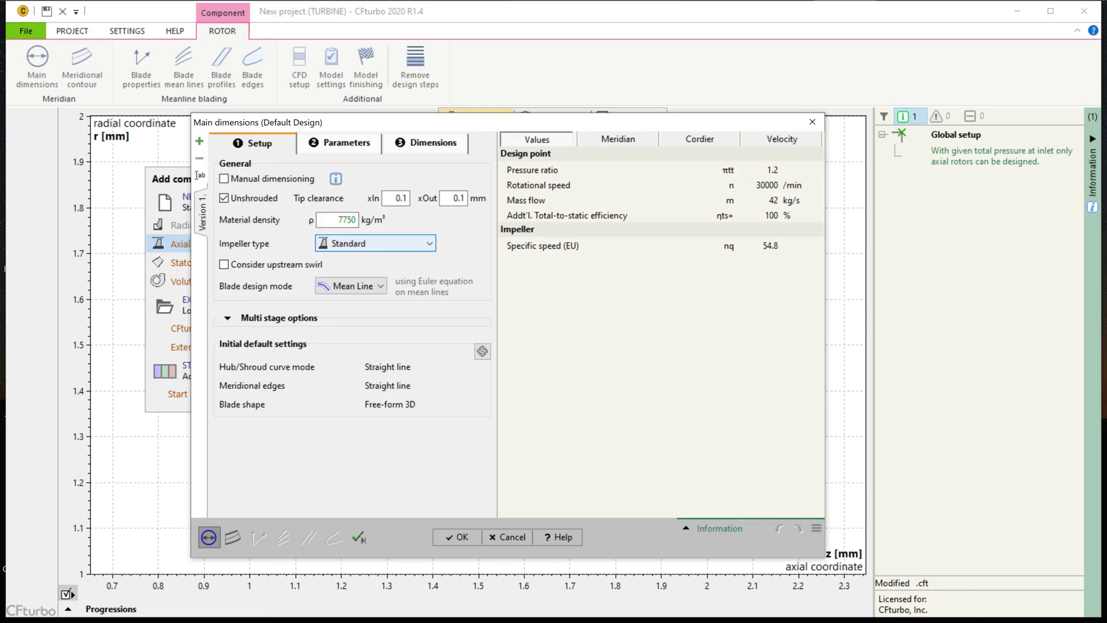
{"action": "left_click", "coordinate": [375, 243]}
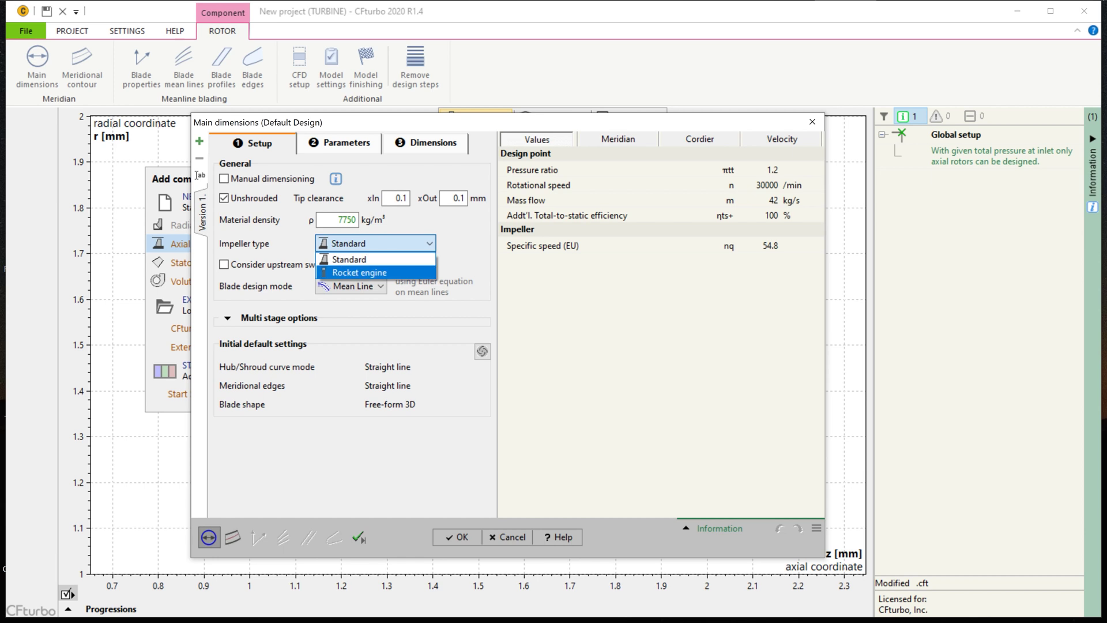
{"action": "left_click", "coordinate": [374, 272]}
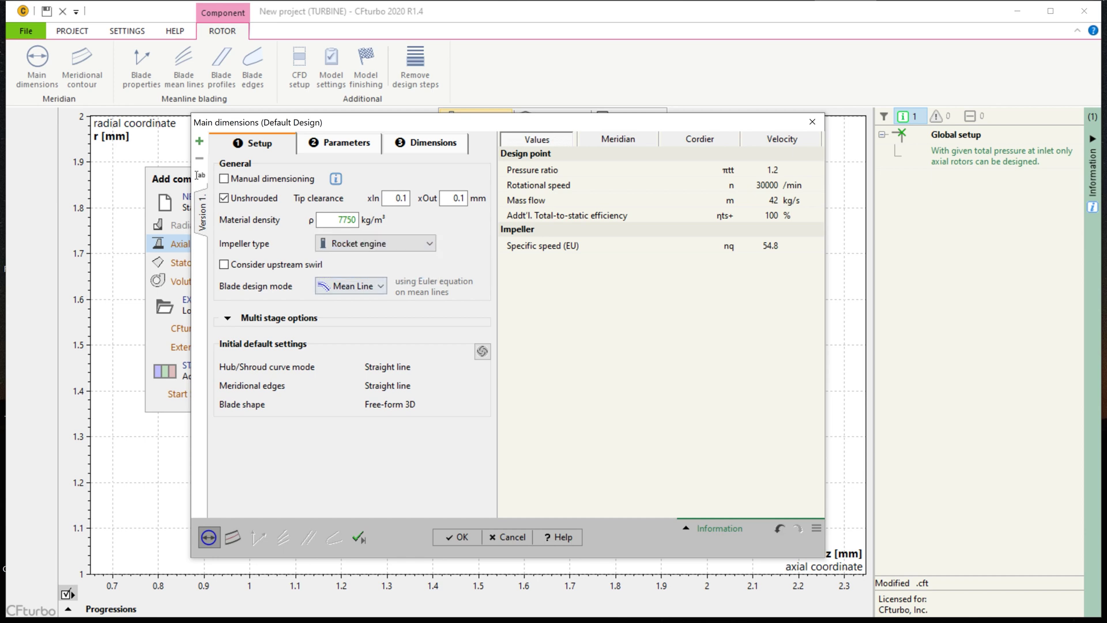
{"action": "left_click", "coordinate": [227, 318]}
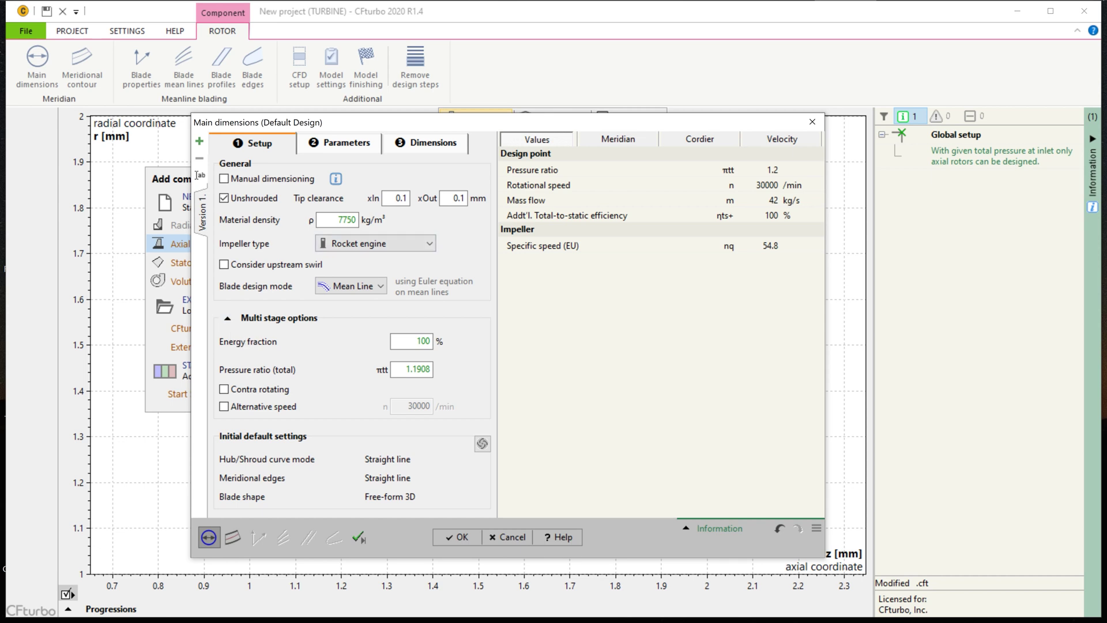
Review the rotor parameters used for the average and inlet diameters, and apply the default parameter values
{"action": "left_click", "coordinate": [339, 143]}
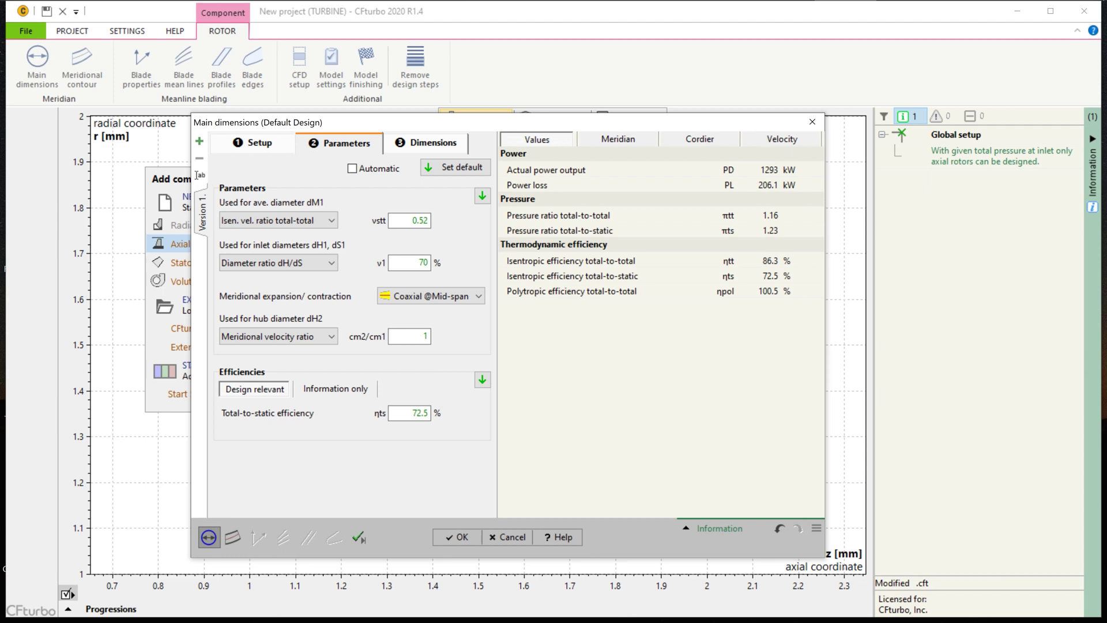
{"action": "left_click", "coordinate": [278, 220]}
{"action": "left_click", "coordinate": [278, 220]}
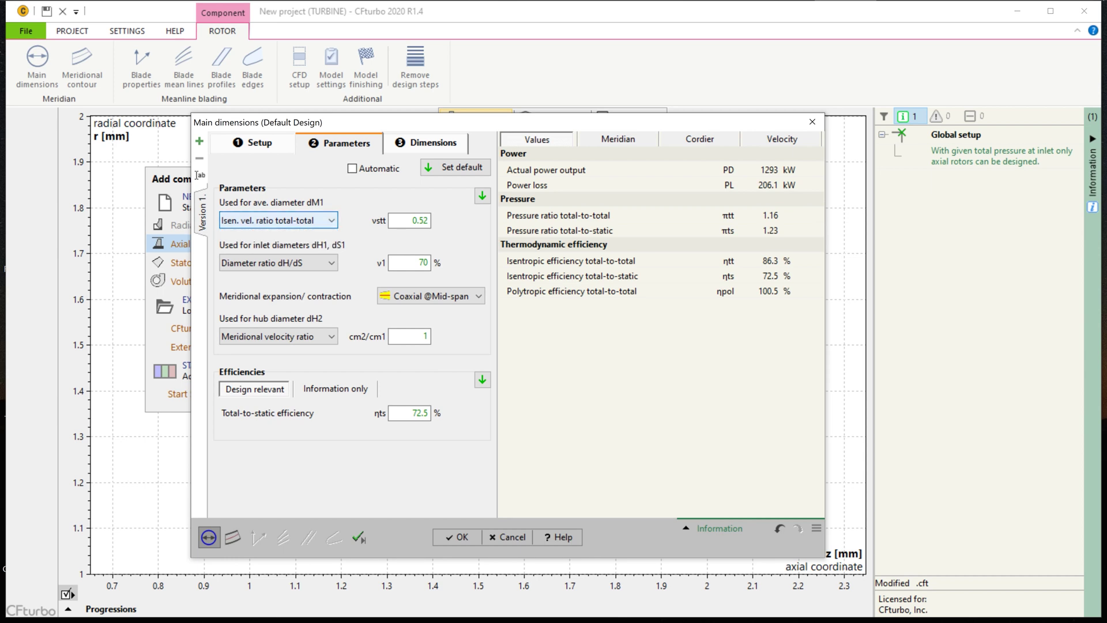
{"action": "key", "text": "Tab"}
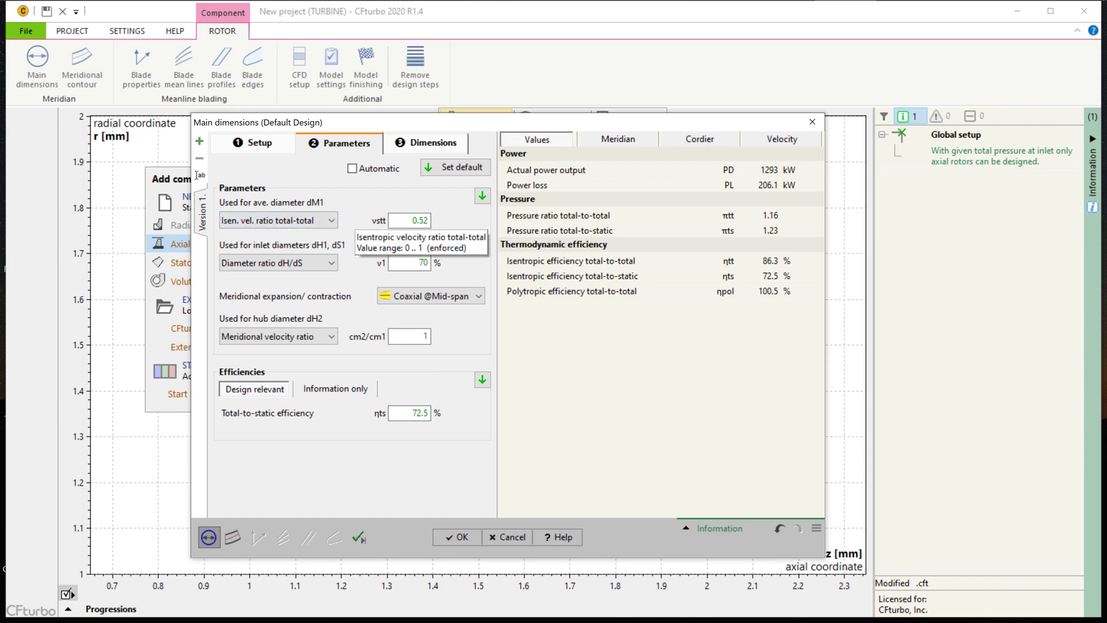
{"action": "key", "text": "Tab"}
{"action": "key", "text": "alt+Down"}
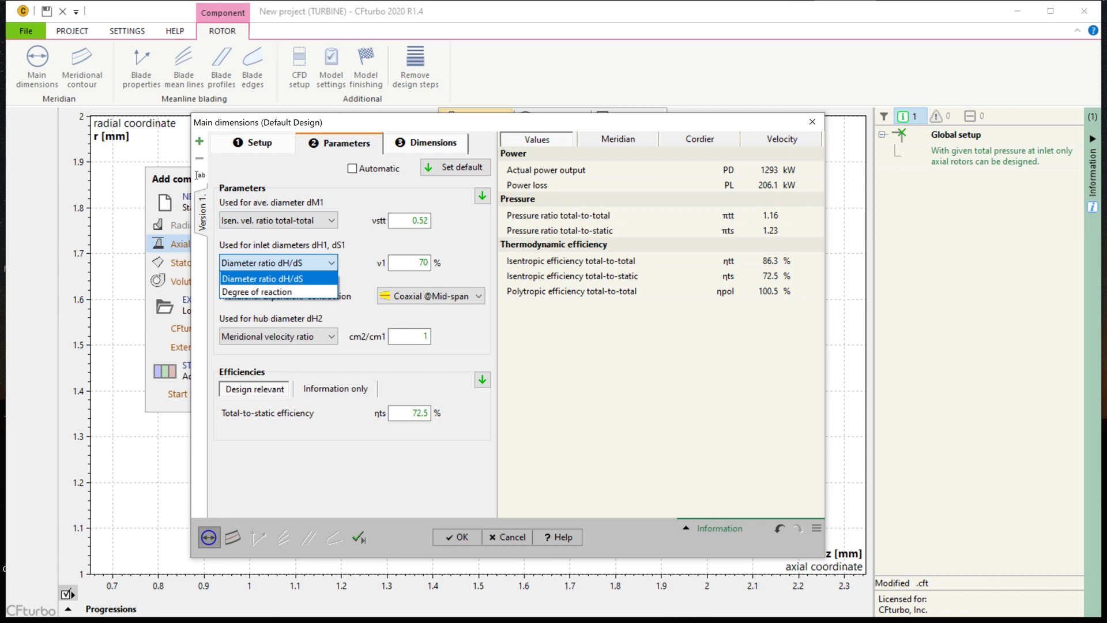
{"action": "key", "text": "Escape"}
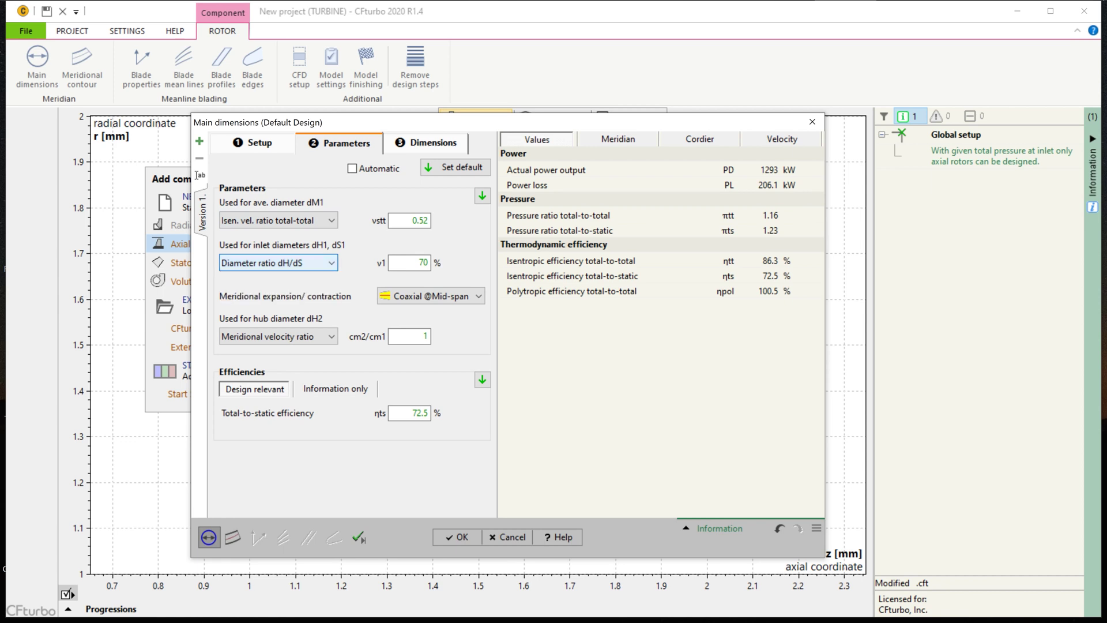
{"action": "left_click", "coordinate": [455, 167]}
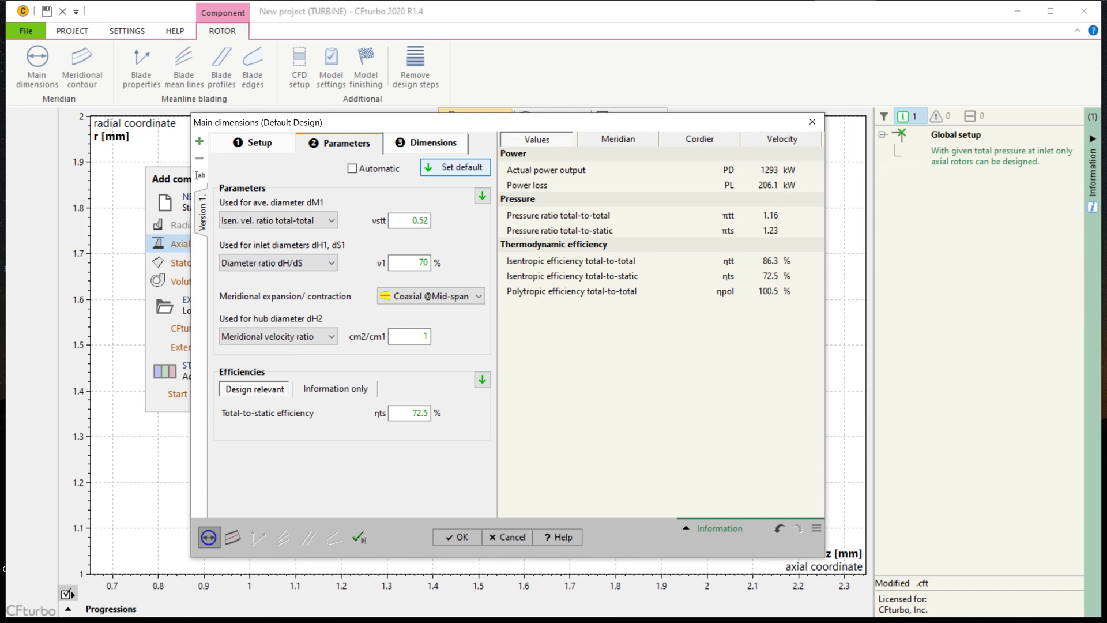
{"action": "key", "text": "Tab"}
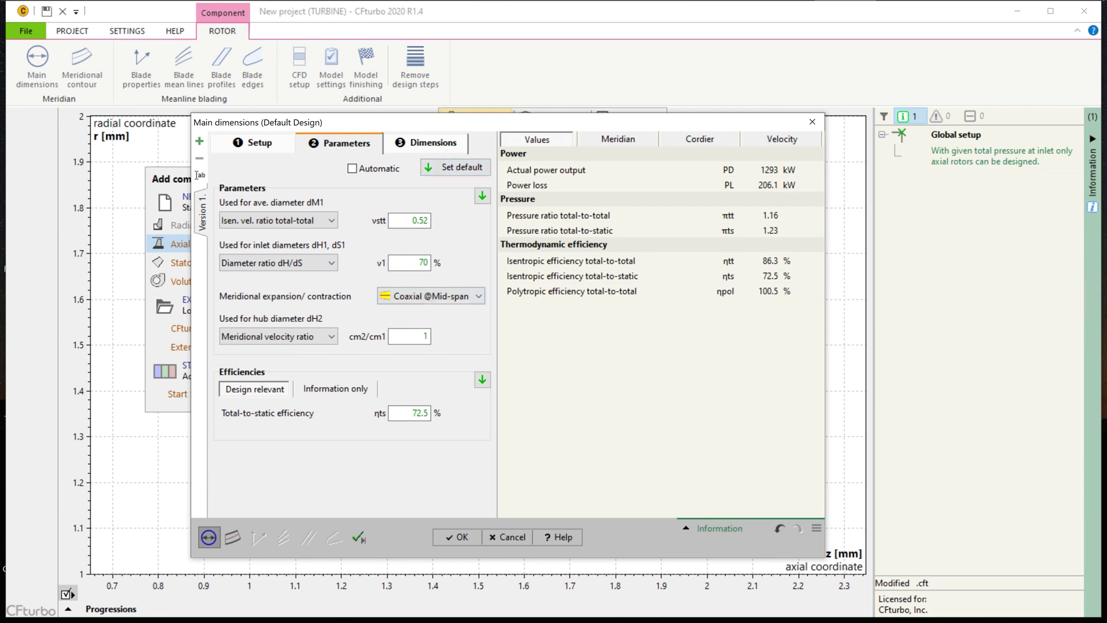
Examine the approximation function for the rotor's total-to-static efficiency and return to the parameters
{"action": "key", "text": "Tab"}
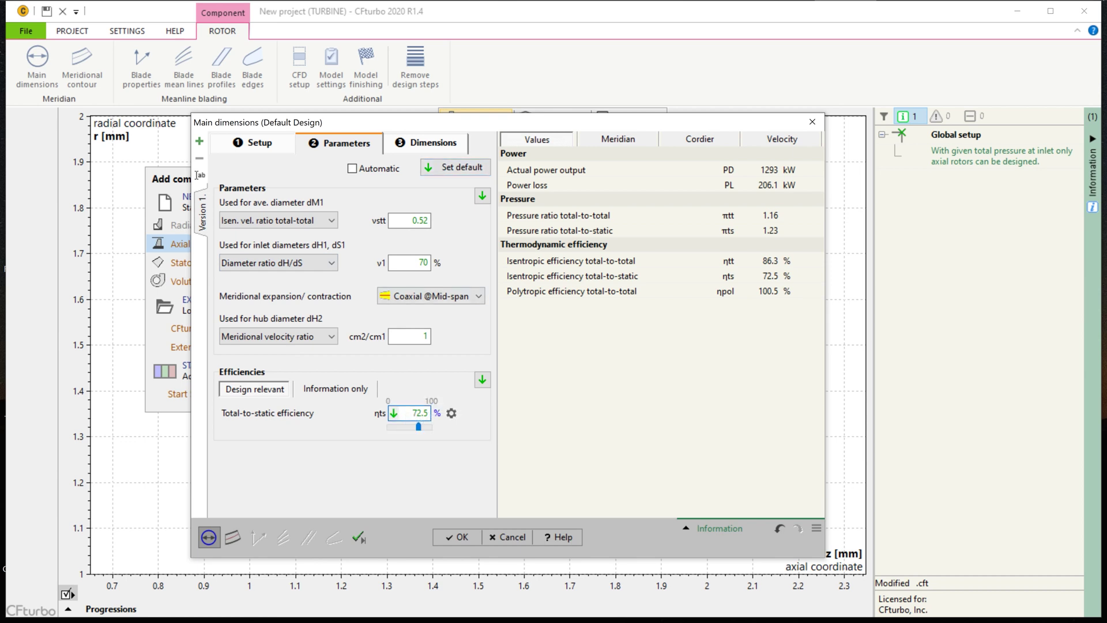
{"action": "left_click", "coordinate": [451, 413]}
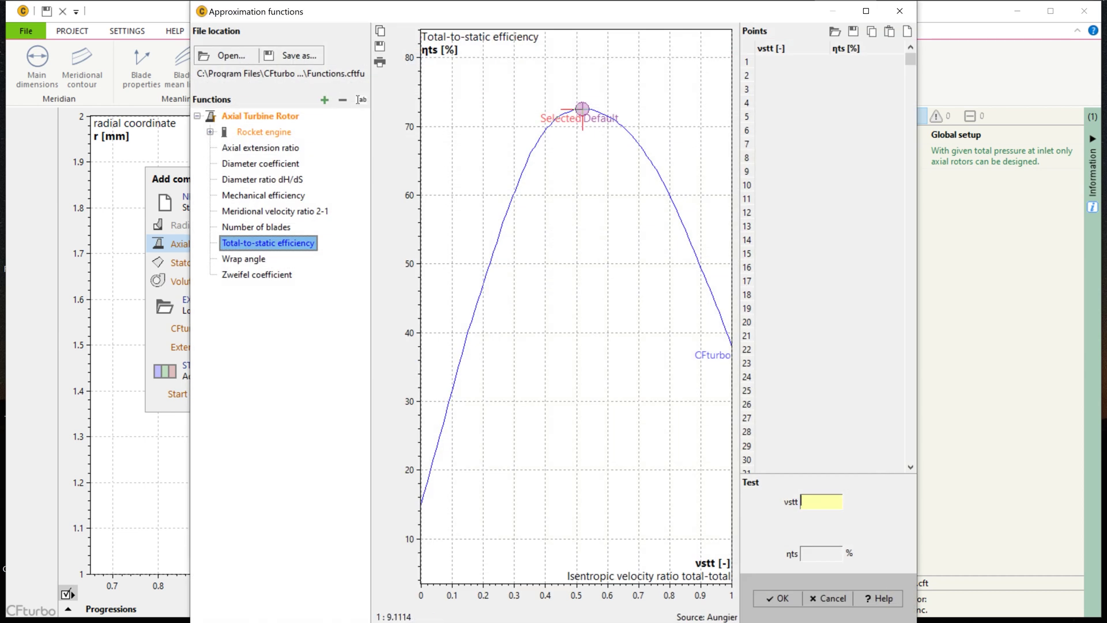
{"action": "key", "text": "Tab"}
{"action": "key", "text": "Return"}
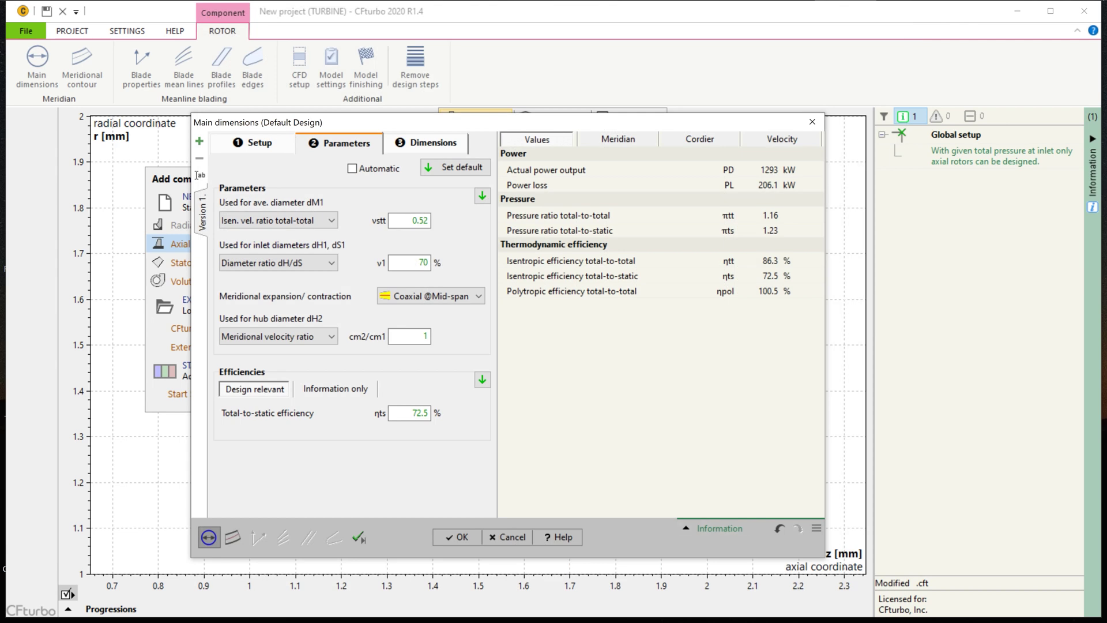
Calculate the rotor's main dimensions and set the inlet hub diameter to 73 mm
{"action": "left_click", "coordinate": [425, 142]}
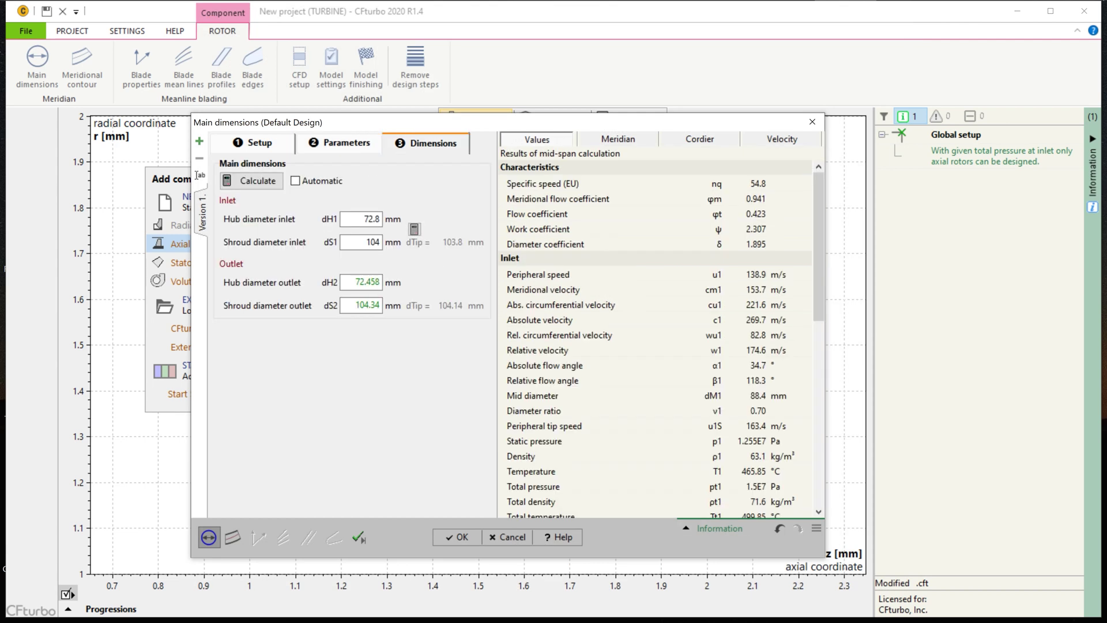
{"action": "key", "text": "Tab"}
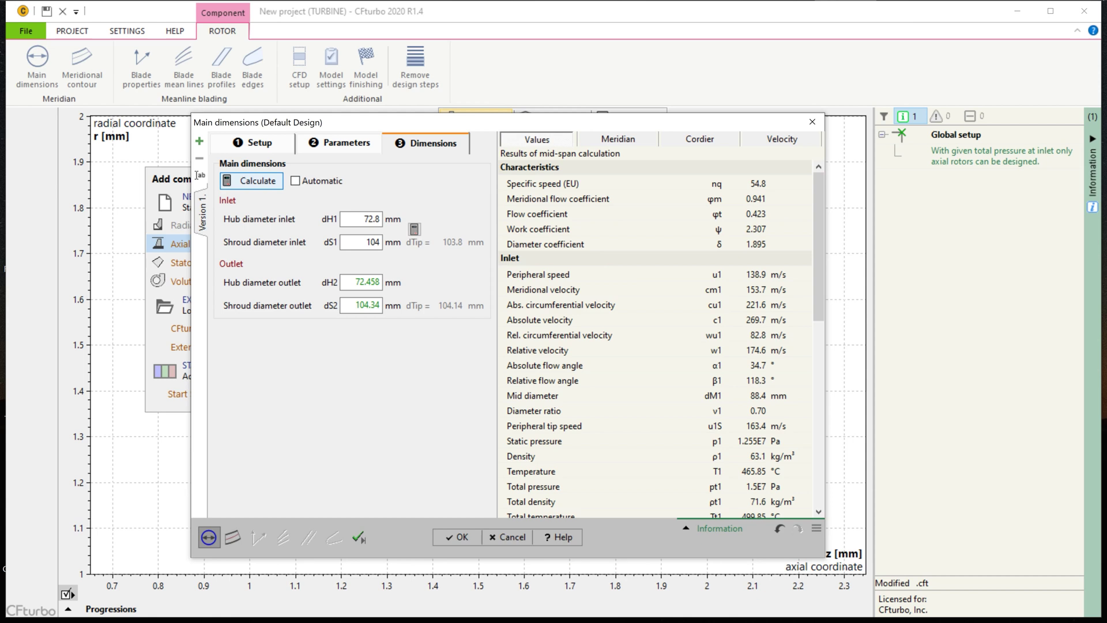
{"action": "key", "text": "space"}
{"action": "key", "text": "Tab"}
{"action": "key", "text": "Tab"}
{"action": "double_click", "coordinate": [367, 219]}
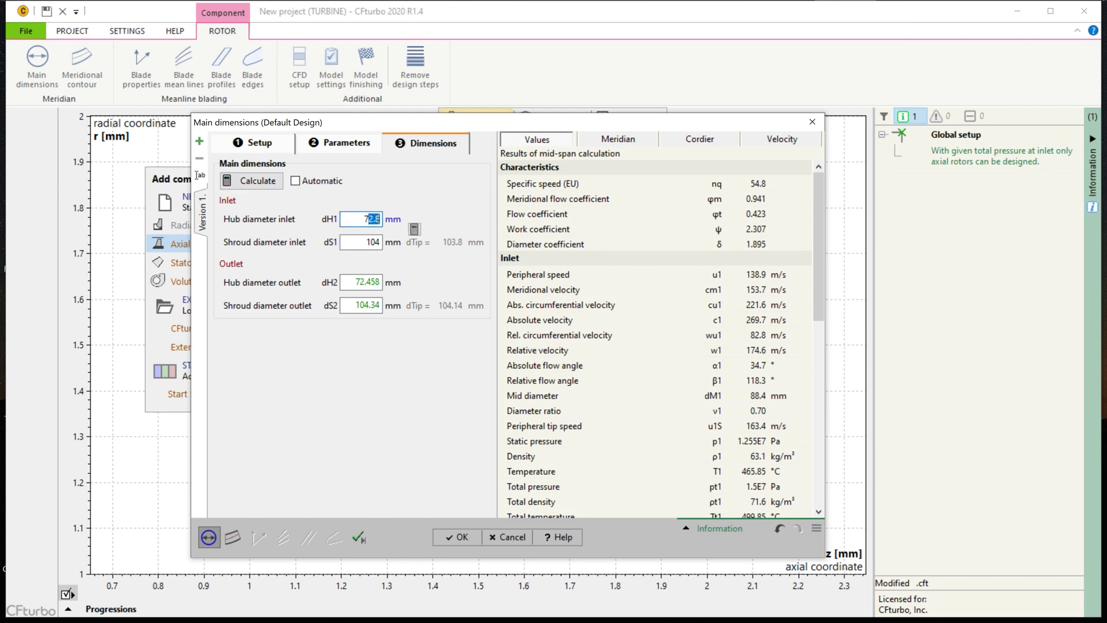
{"action": "type", "text": "73"}
{"action": "key", "text": "Tab"}
Set the outlet hub diameter to 73 mm and the outlet shroud diameter to 105 mm, and accept the main dimensions
{"action": "left_click_drag", "start_coordinate": [364, 282], "coordinate": [379, 282]}
{"action": "type", "text": "3"}
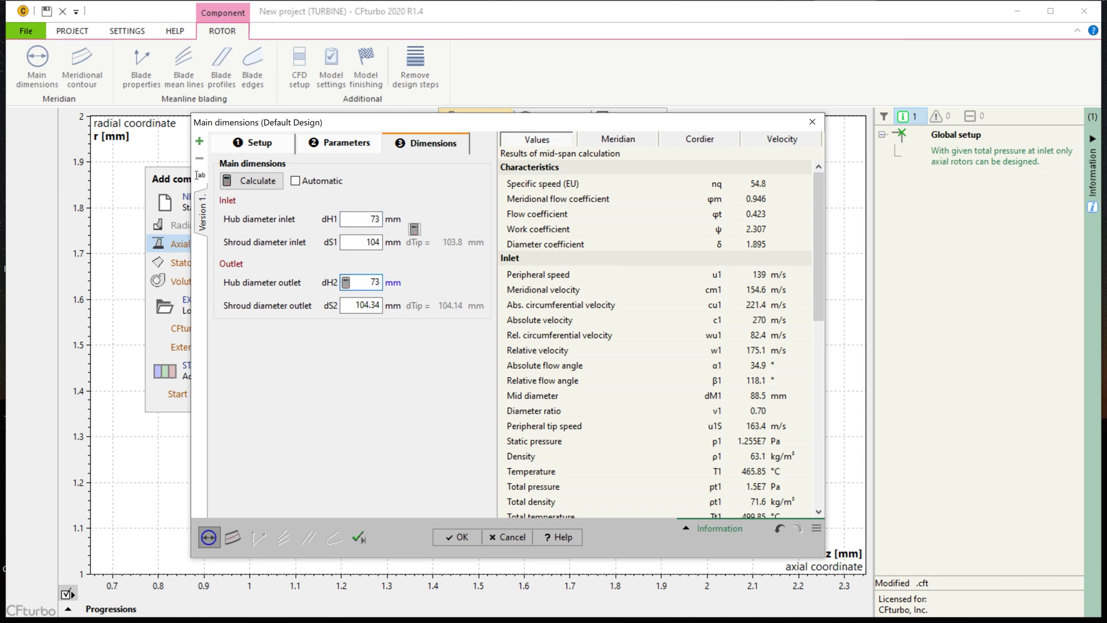
{"action": "key", "text": "Tab"}
{"action": "type", "text": "5"}
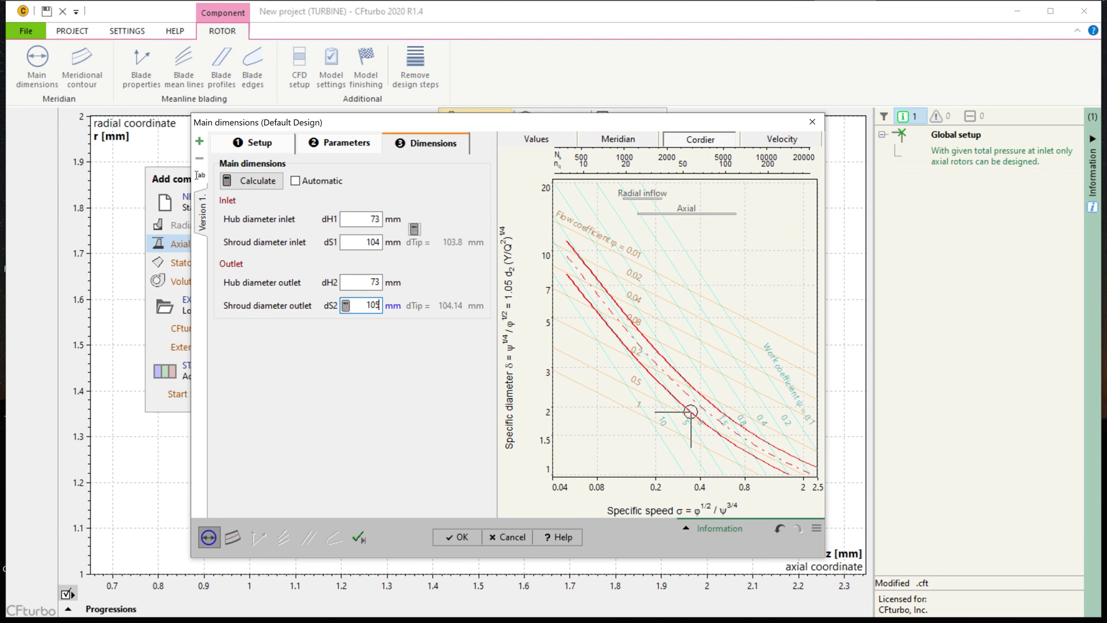
{"action": "key", "text": "Return"}
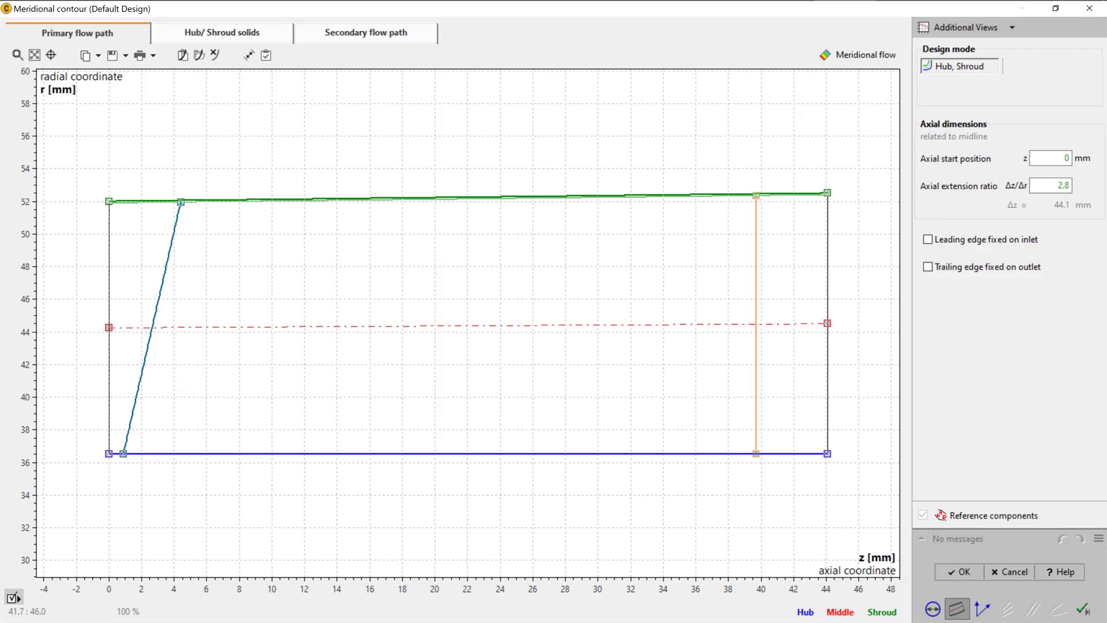
Shorten the meridional contour by placing the outlet end of the midline at z = 25 mm
{"action": "left_click_drag", "start_coordinate": [829, 323], "coordinate": [523, 322]}
{"action": "double_click", "coordinate": [528, 323]}
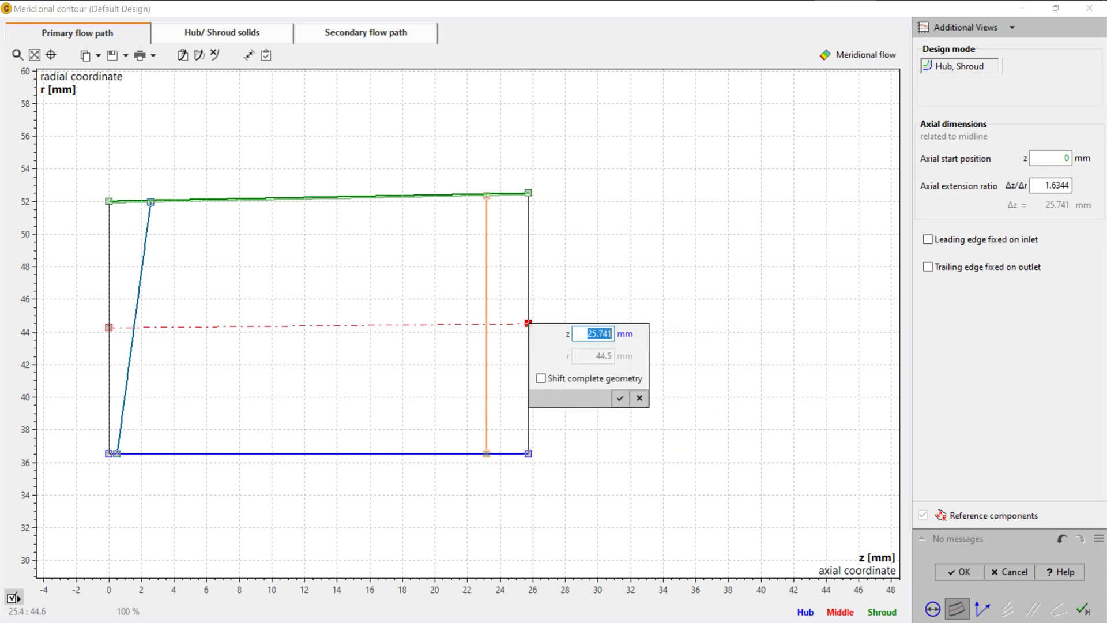
{"action": "type", "text": "25"}
{"action": "key", "text": "Return"}
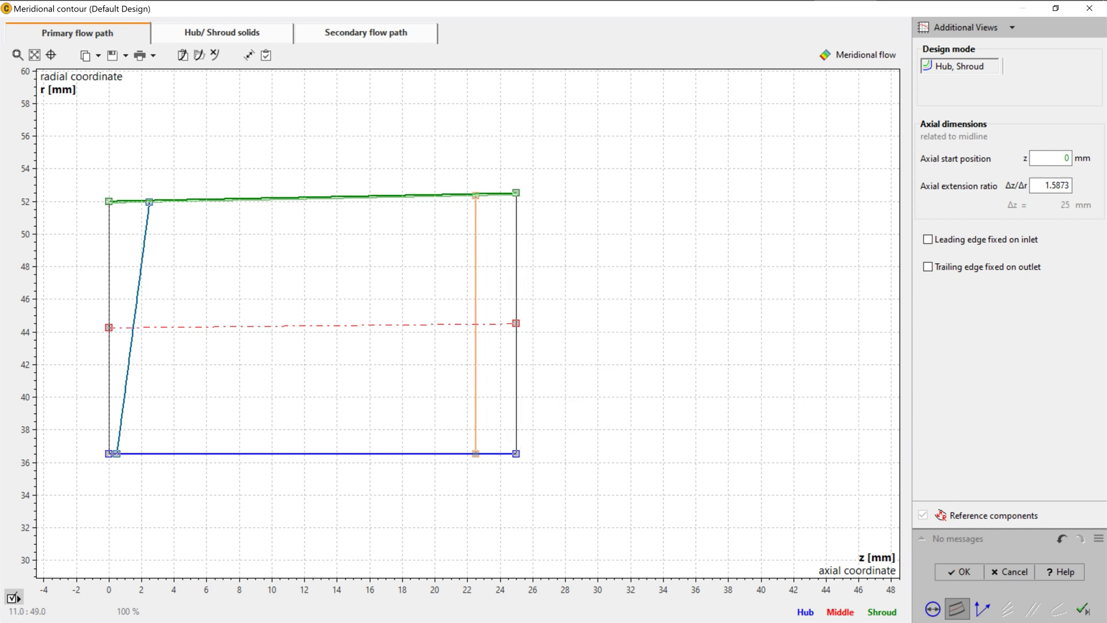
Change the leading and trailing edge curves of the meridional contour to z = constant
{"action": "right_click", "coordinate": [143, 241]}
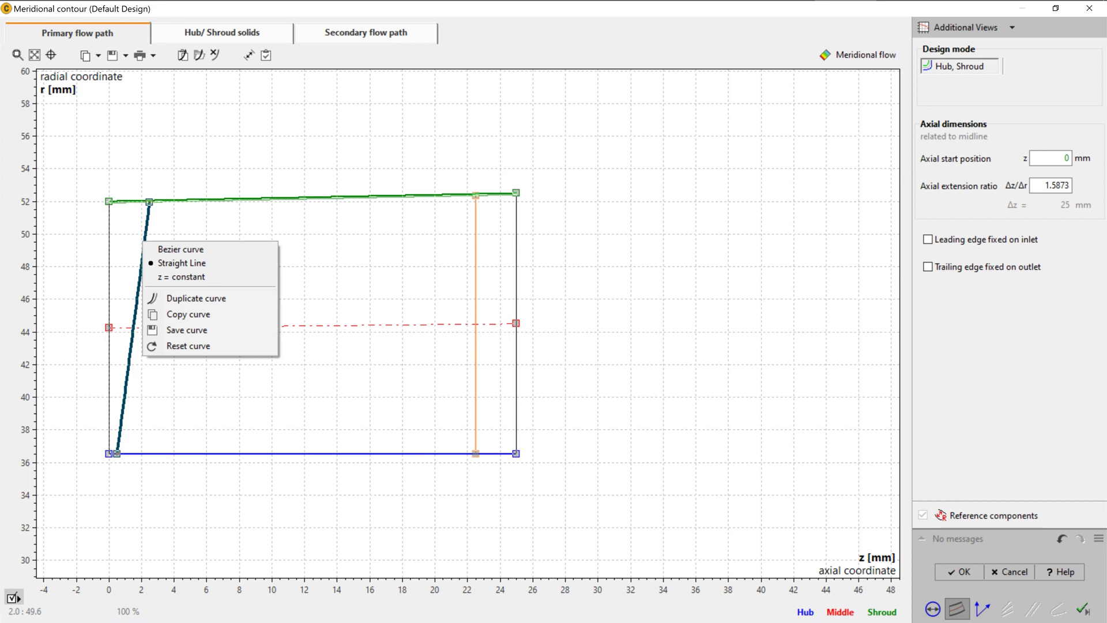
{"action": "left_click", "coordinate": [181, 277]}
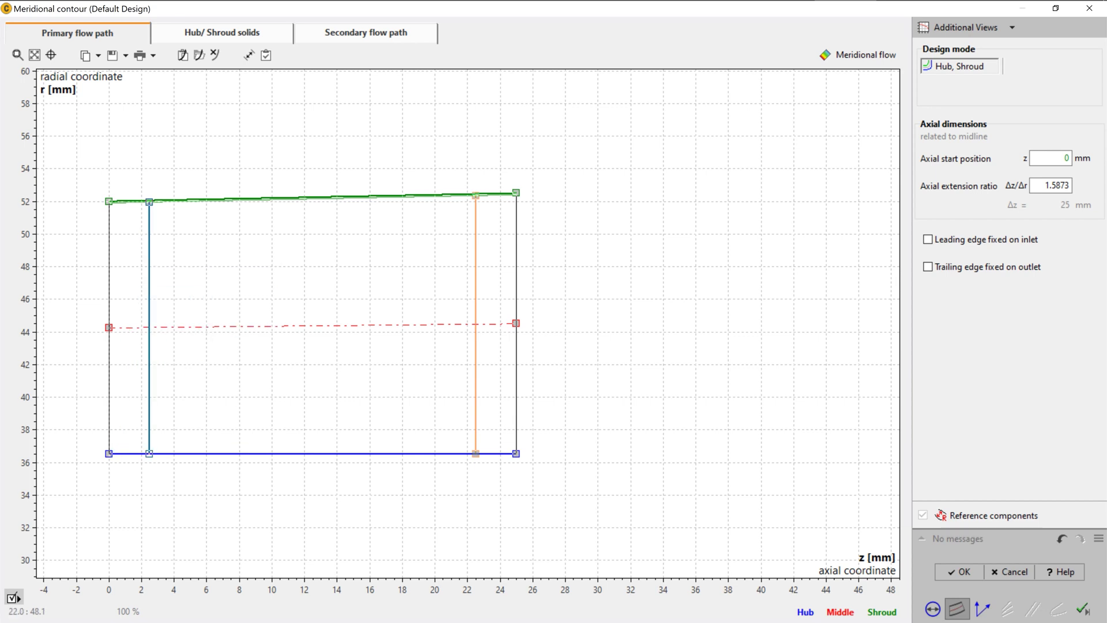
{"action": "right_click", "coordinate": [474, 269]}
{"action": "left_click", "coordinate": [510, 306]}
Position the blade's leading edge at z = 3 mm and its trailing edge at z = 22 mm
{"action": "right_click", "coordinate": [713, 260]}
{"action": "left_click", "coordinate": [754, 285]}
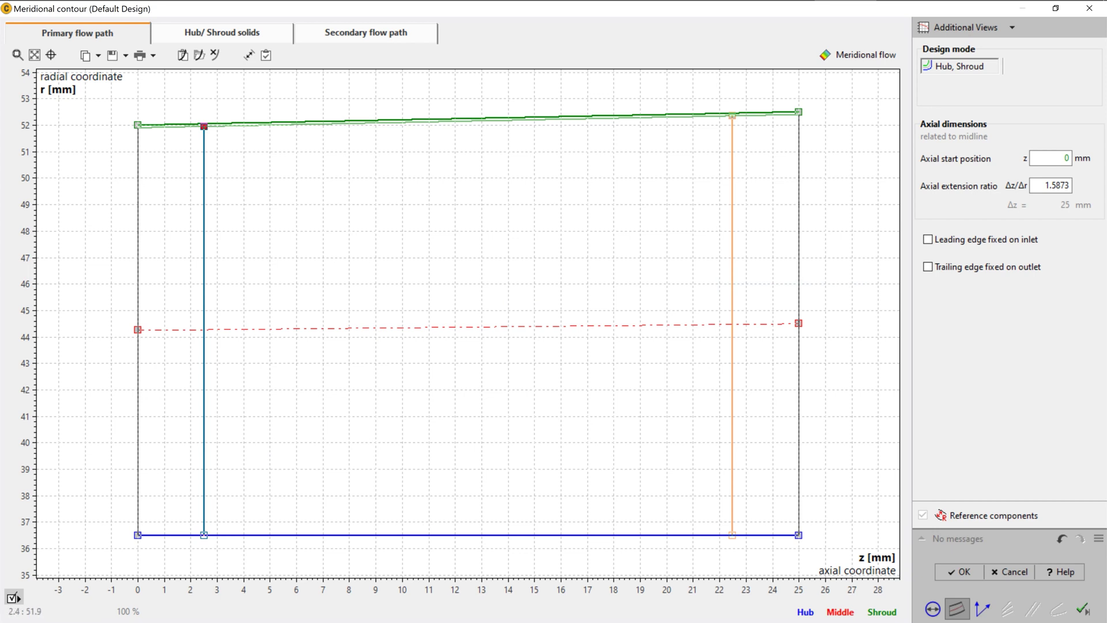
{"action": "double_click", "coordinate": [204, 126]}
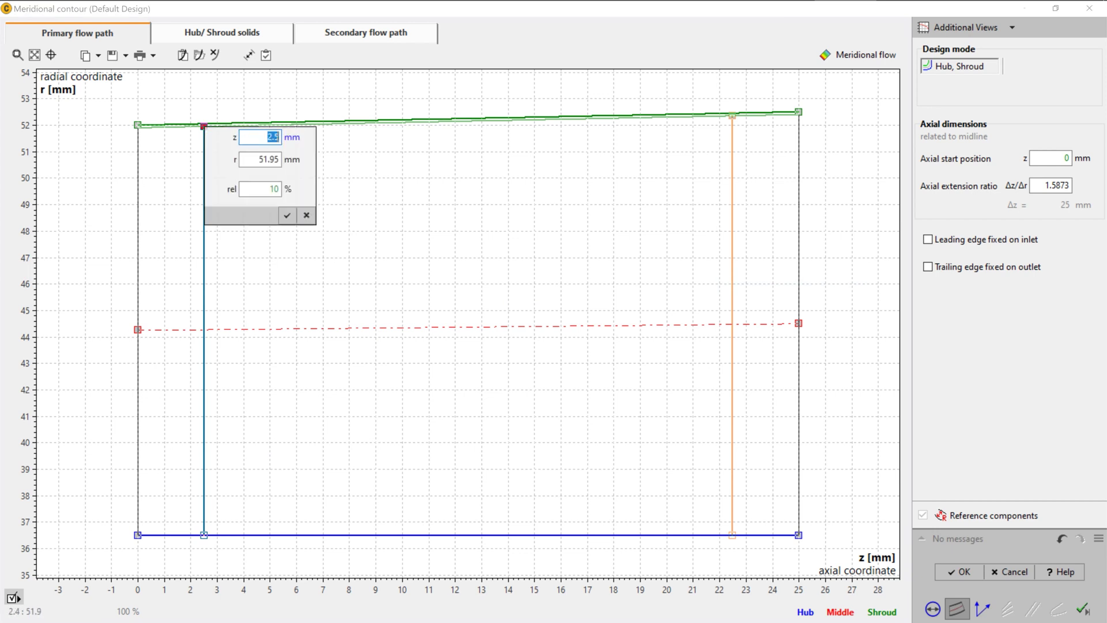
{"action": "type", "text": "3"}
{"action": "key", "text": "Return"}
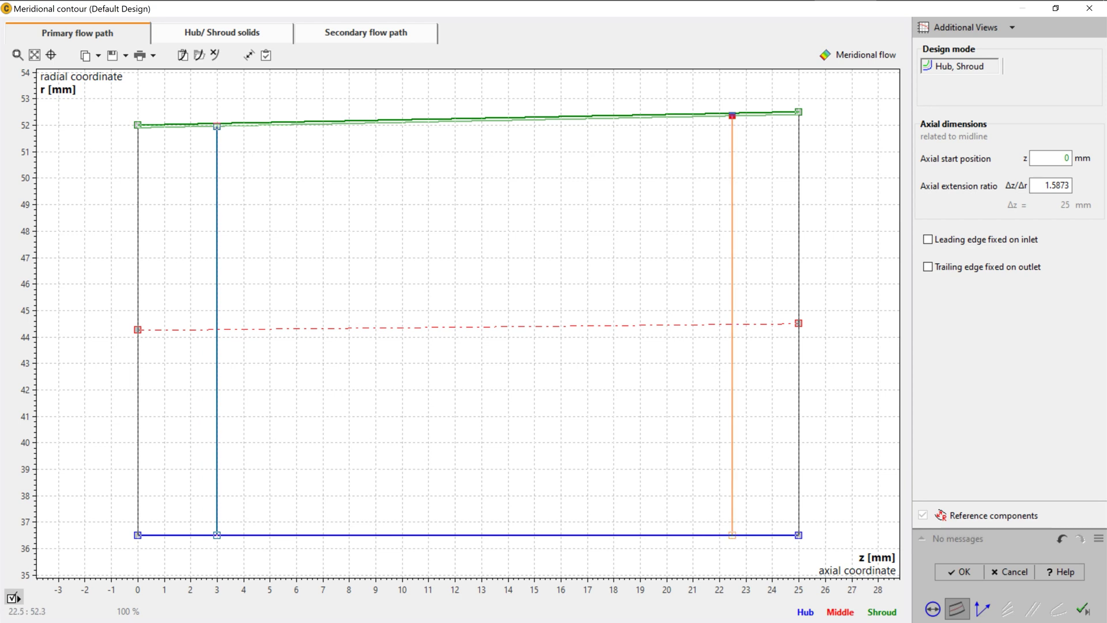
{"action": "double_click", "coordinate": [733, 115]}
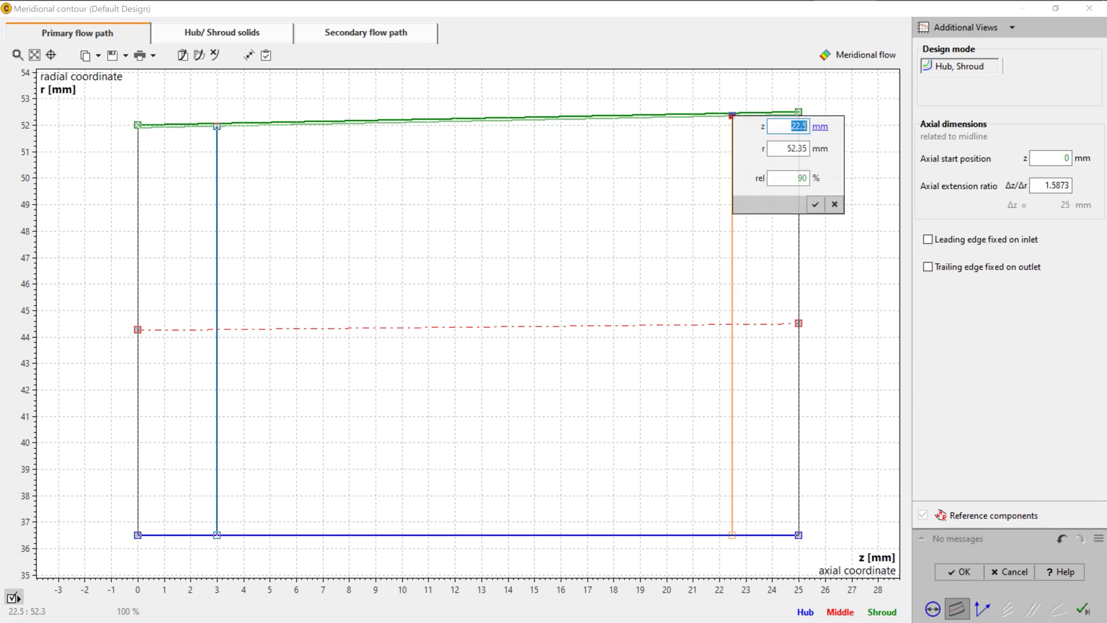
{"action": "type", "text": "22"}
{"action": "left_click", "coordinate": [815, 204]}
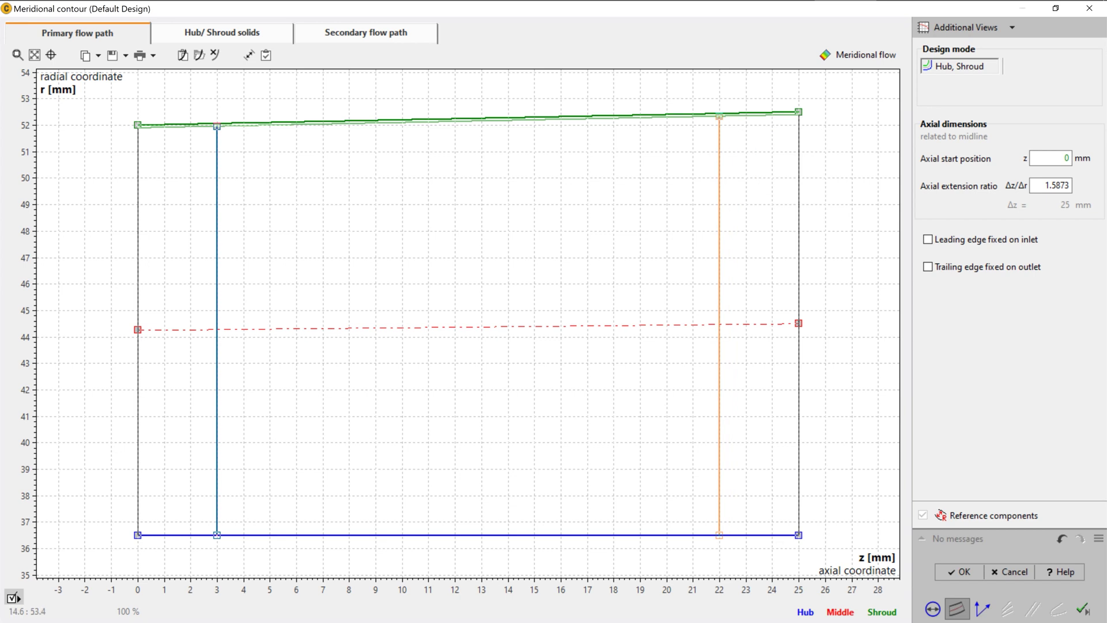
Activate the hub/shroud solid design and set the radius of the hub solid's inlet-side point to 34 mm
{"action": "left_click", "coordinate": [221, 32]}
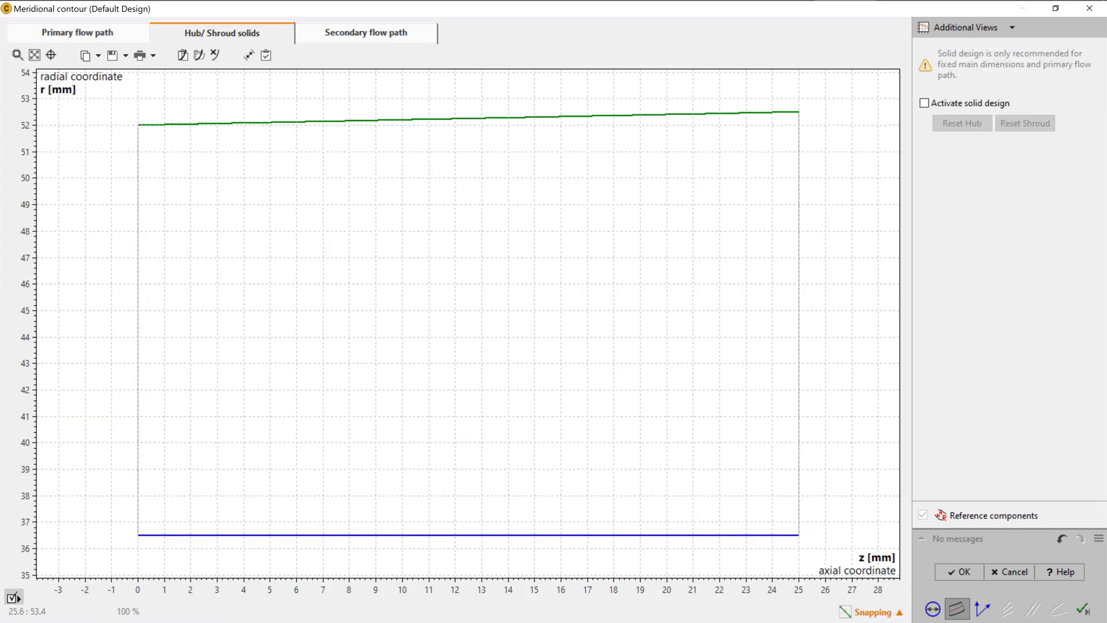
{"action": "left_click", "coordinate": [924, 103]}
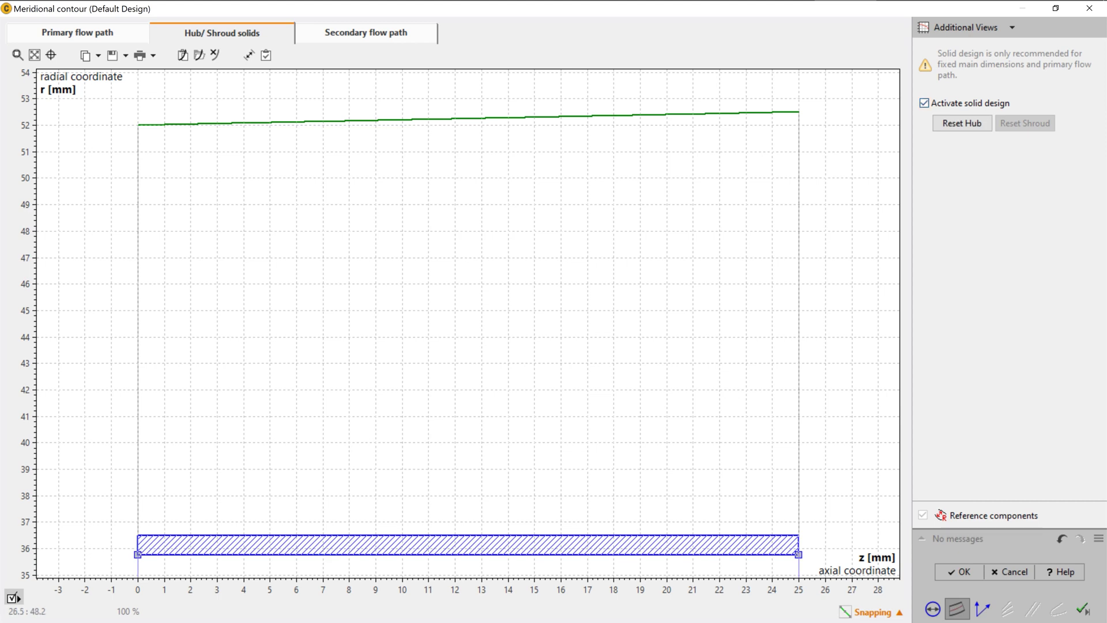
{"action": "scroll", "coordinate": [838, 205], "scroll_direction": "down", "scroll_amount": 2}
{"action": "middle_click_drag", "start_coordinate": [853, 295], "coordinate": [848, 248]}
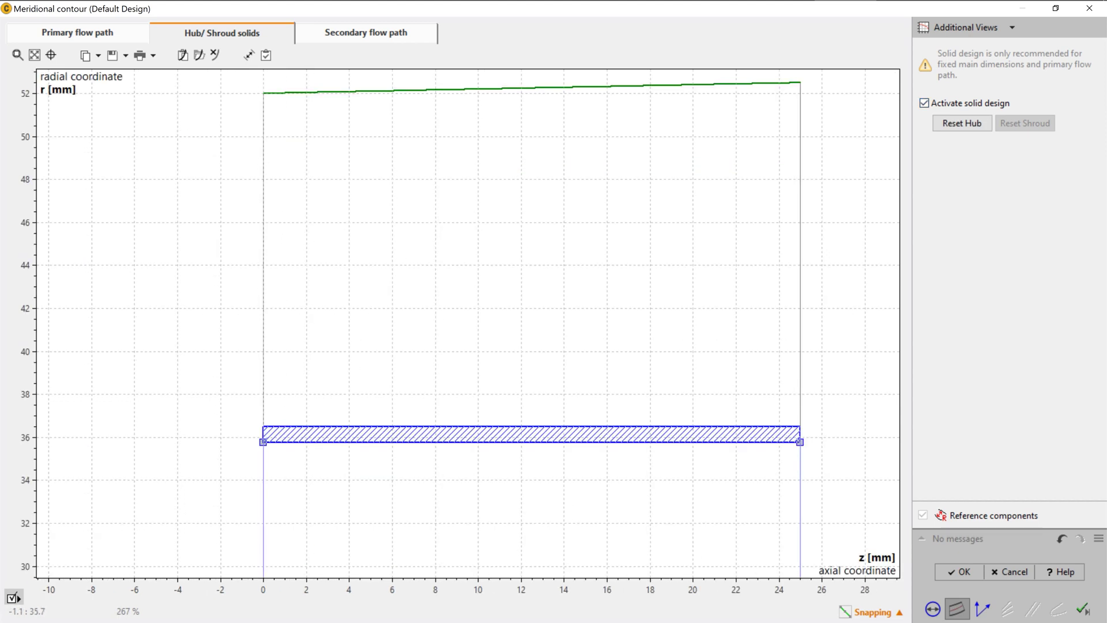
{"action": "right_click", "coordinate": [262, 442]}
{"action": "left_click", "coordinate": [297, 451]}
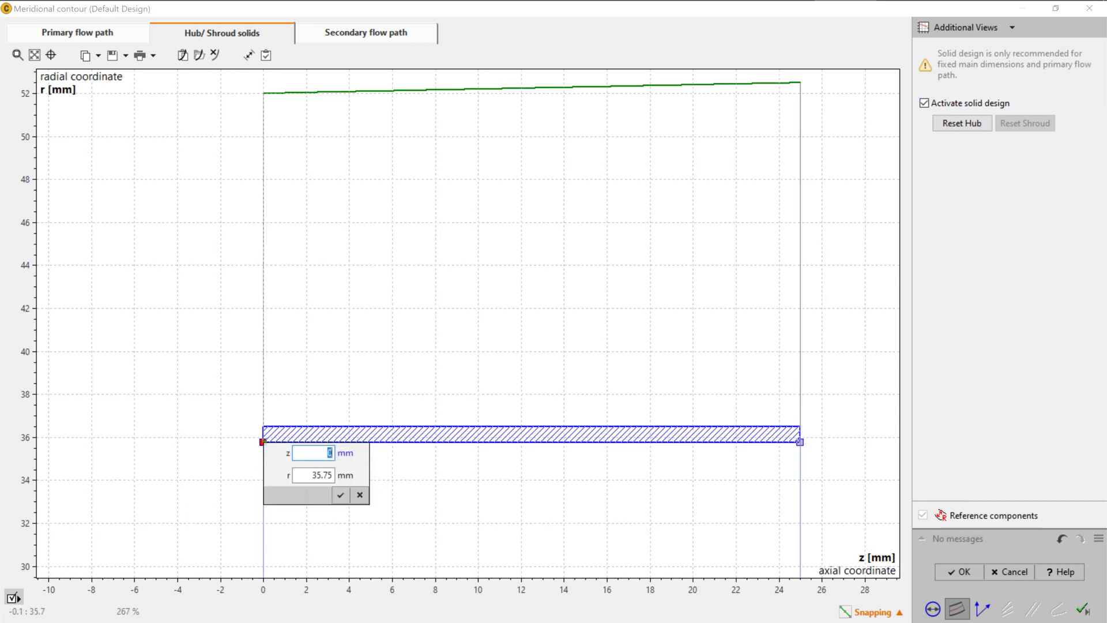
{"action": "key", "text": "Tab"}
{"action": "type", "text": "34"}
{"action": "key", "text": "Tab"}
{"action": "key", "text": "Return"}
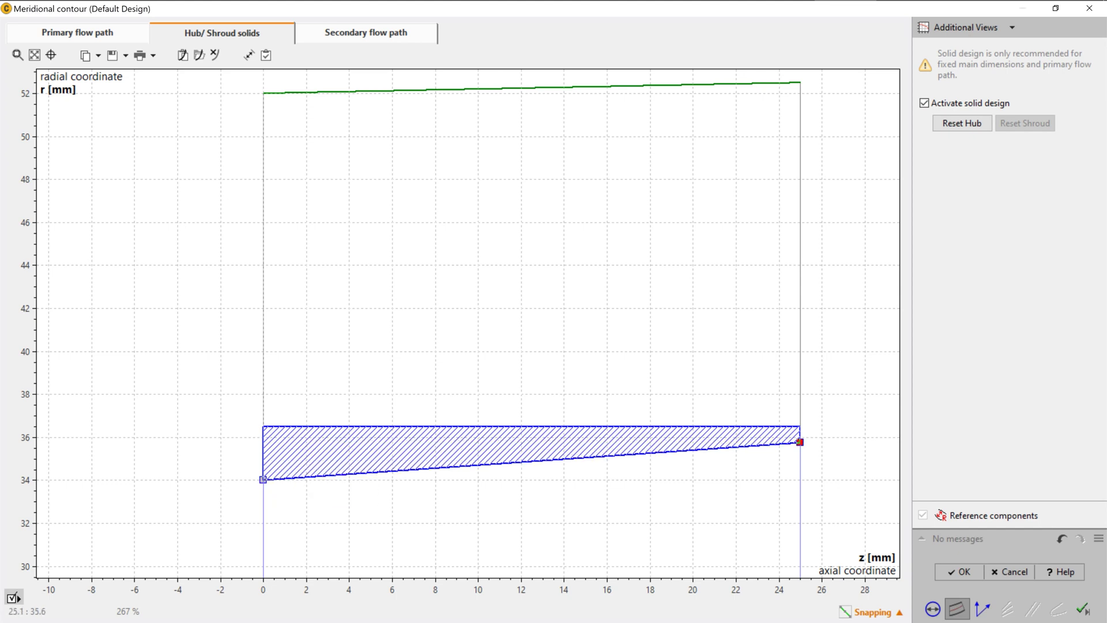
Set the radius of the hub solid's outlet-side point to 34 mm
{"action": "right_click", "coordinate": [799, 443]}
{"action": "left_click", "coordinate": [814, 454]}
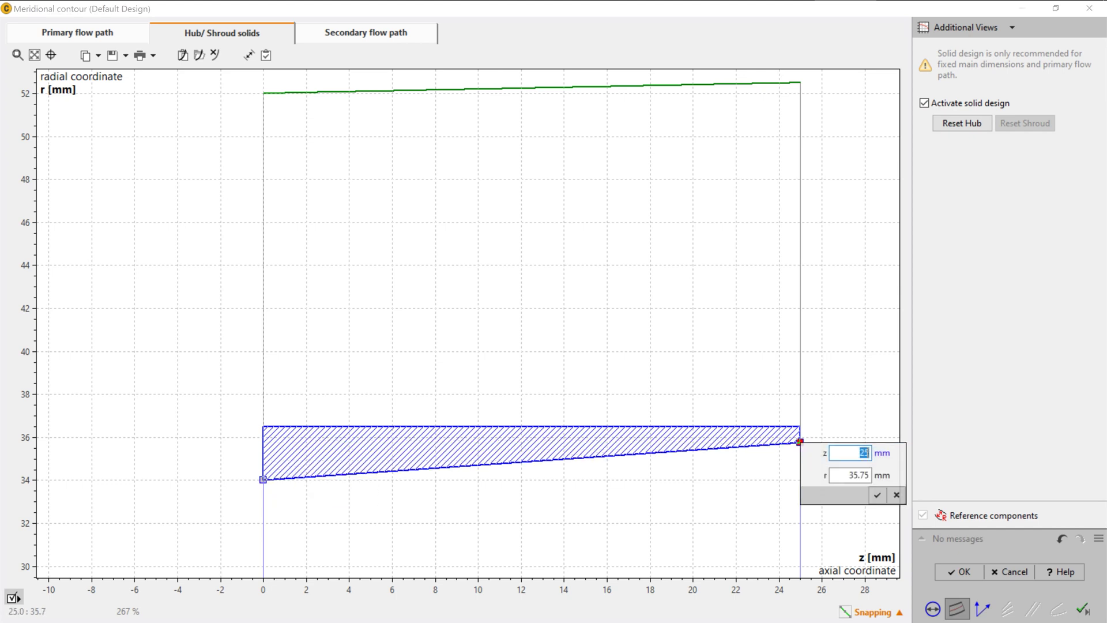
{"action": "left_click", "coordinate": [858, 474]}
{"action": "double_click", "coordinate": [858, 475]}
{"action": "type", "text": "34"}
{"action": "key", "text": "Return"}
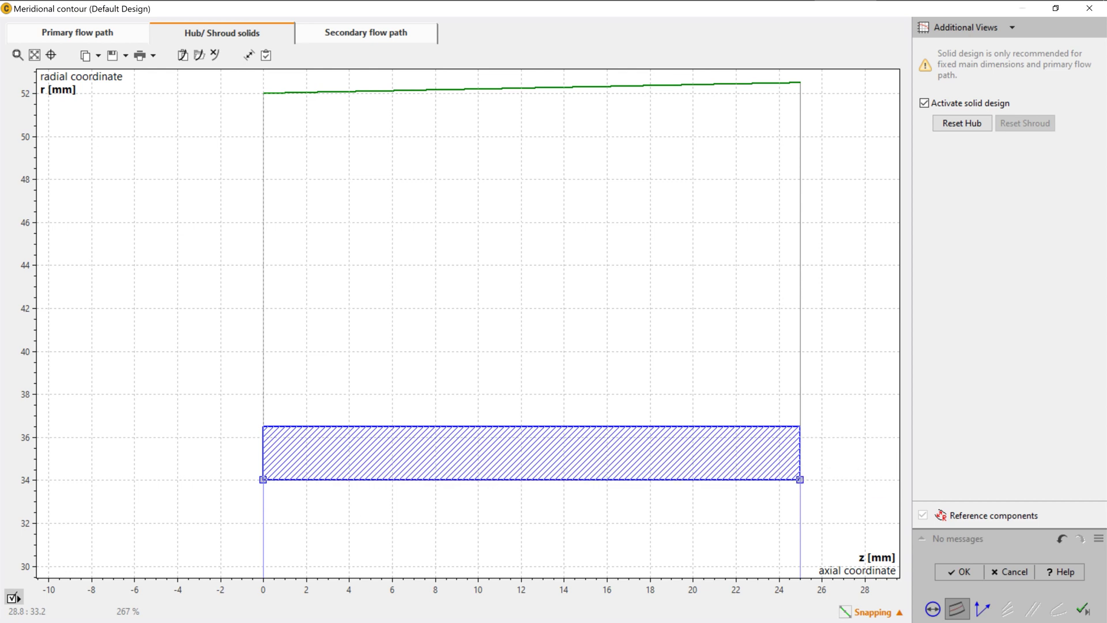
Continue from the meridional contour to the blade properties and set 25 blades and 3 spans
{"action": "left_click", "coordinate": [77, 33]}
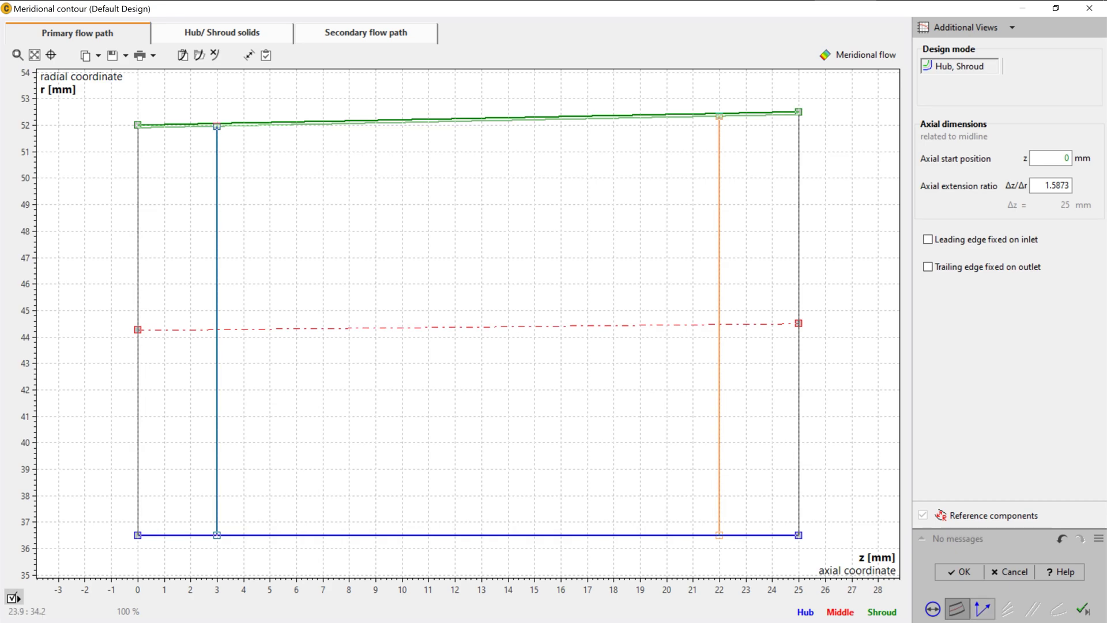
{"action": "left_click", "coordinate": [982, 608]}
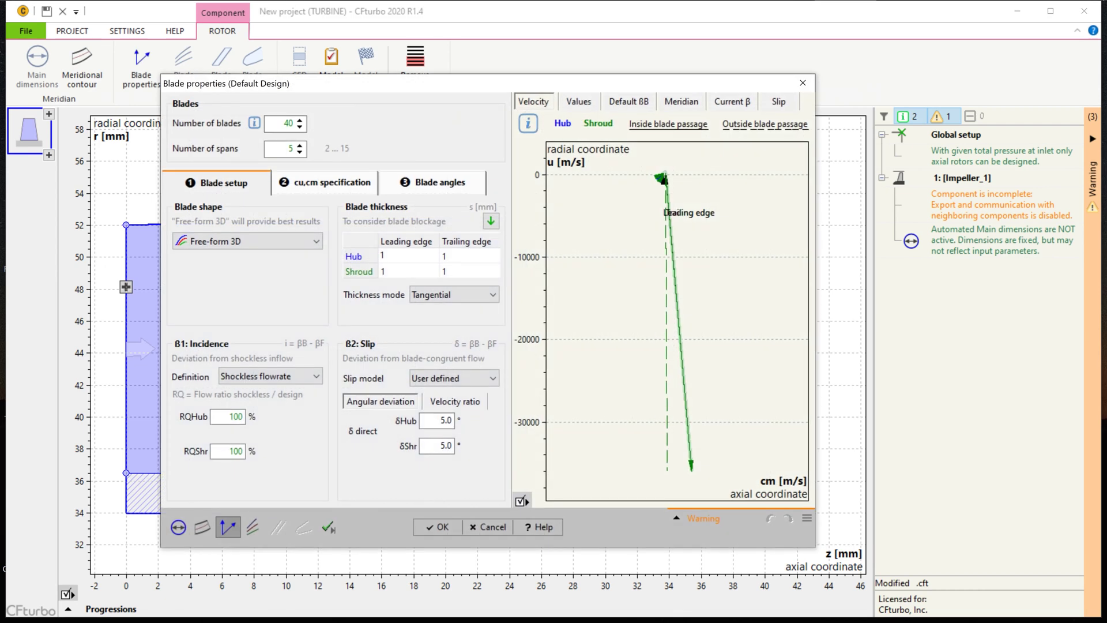
{"action": "left_click", "coordinate": [288, 122]}
{"action": "type", "text": "25"}
{"action": "left_click", "coordinate": [285, 148]}
{"action": "type", "text": "25"}
{"action": "key", "text": "Tab"}
{"action": "type", "text": "3"}
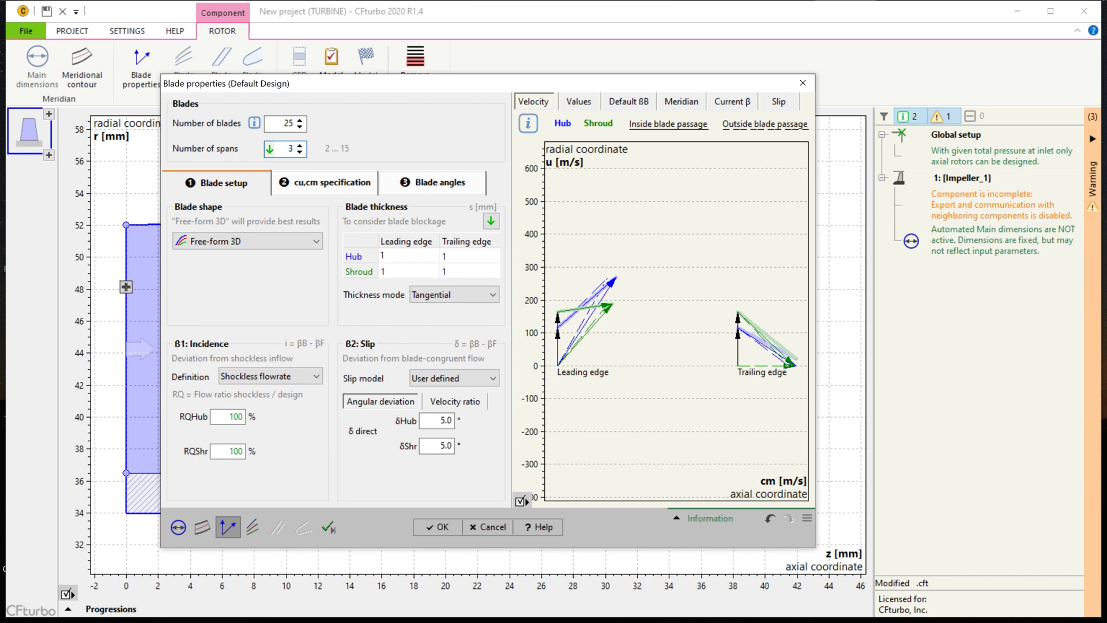
Keep the Free-form 3D blade shape and set the leading edge thickness to 2 mm at hub and shroud
{"action": "left_click", "coordinate": [247, 241]}
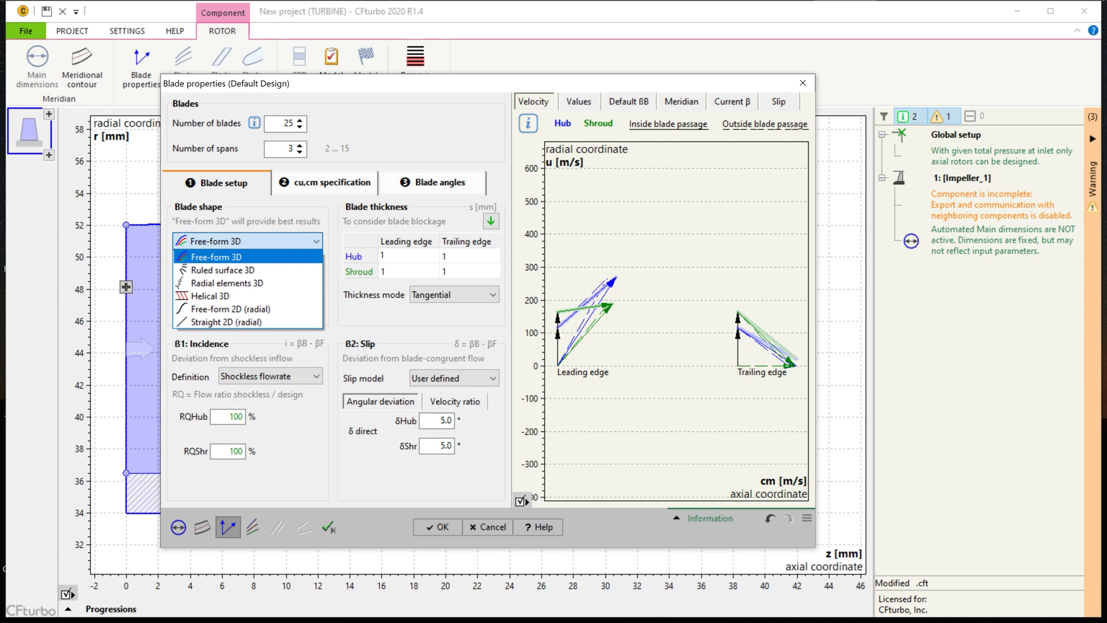
{"action": "key", "text": "Escape"}
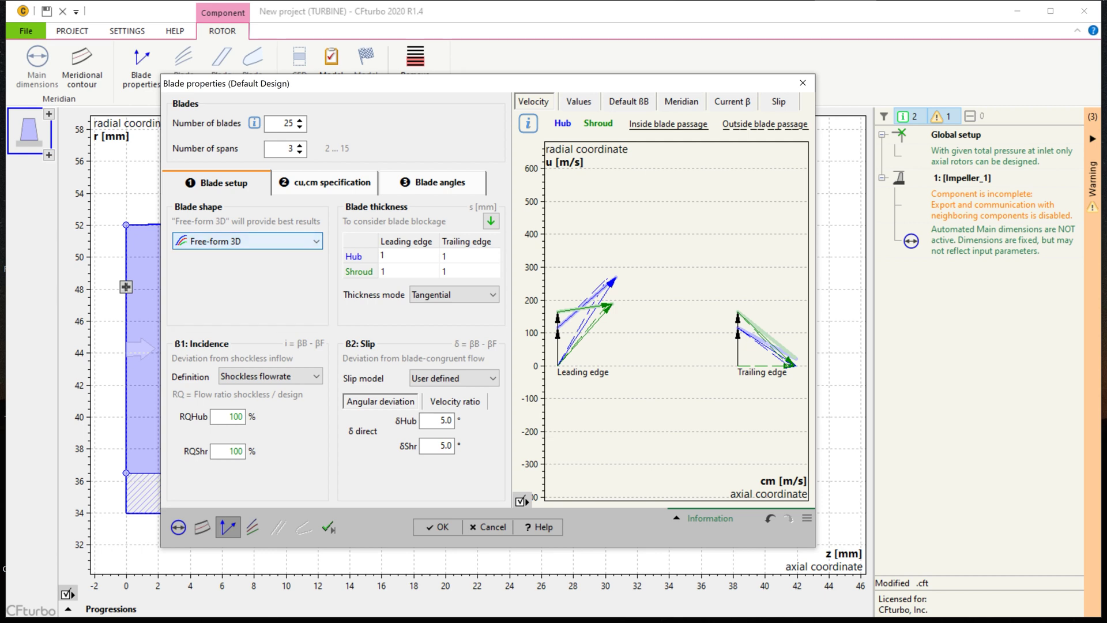
{"action": "key", "text": "Tab"}
{"action": "key", "text": "Tab"}
{"action": "type", "text": "2"}
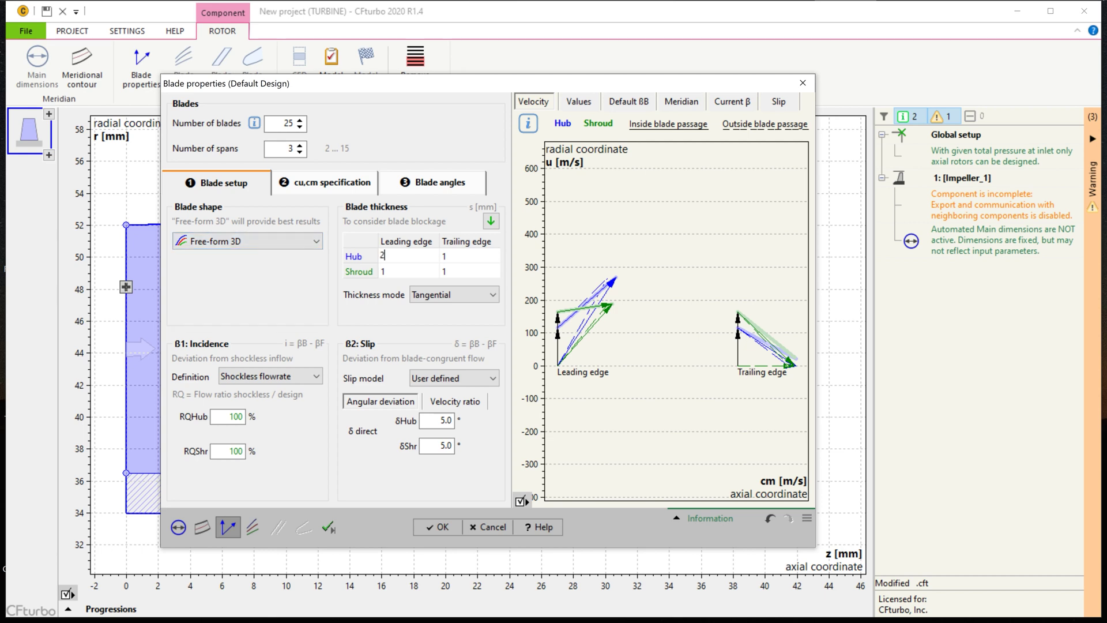
{"action": "key", "text": "Down"}
{"action": "type", "text": "2"}
{"action": "key", "text": "Return"}
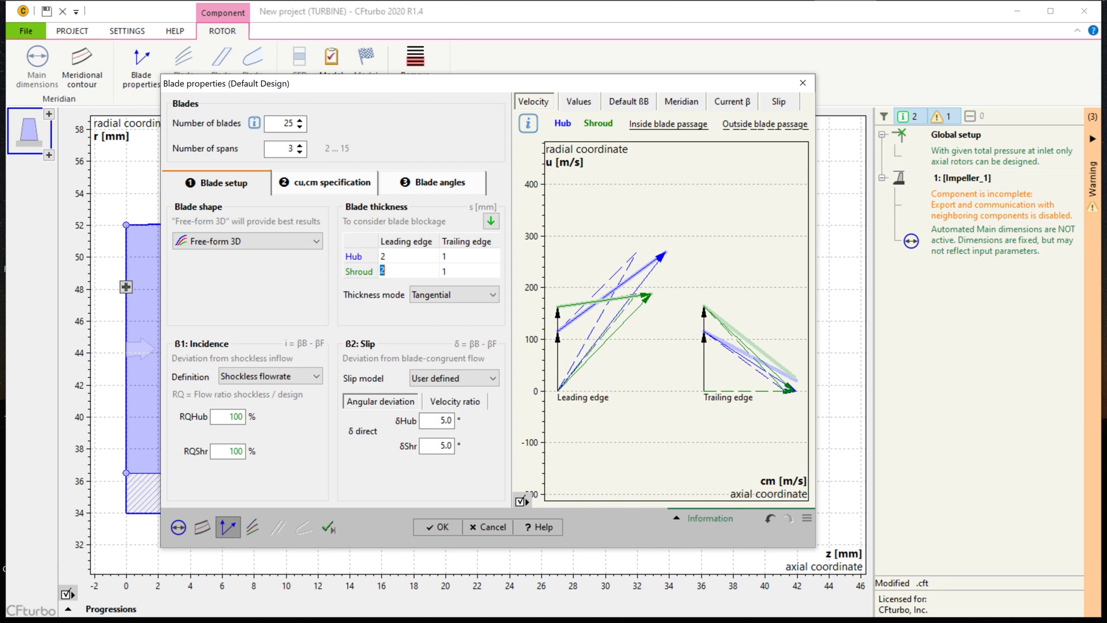
Set the trailing edge blade thickness to 1.5 mm at hub and shroud
{"action": "left_click", "coordinate": [469, 255]}
{"action": "type", "text": "1.5"}
{"action": "key", "text": "Down"}
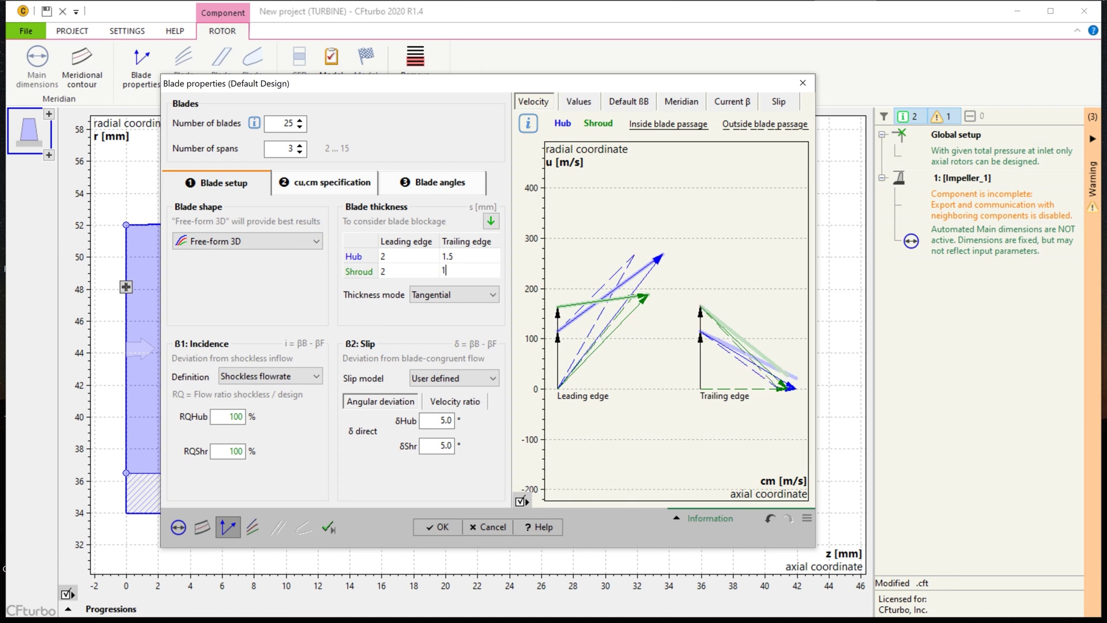
{"action": "type", "text": ".5"}
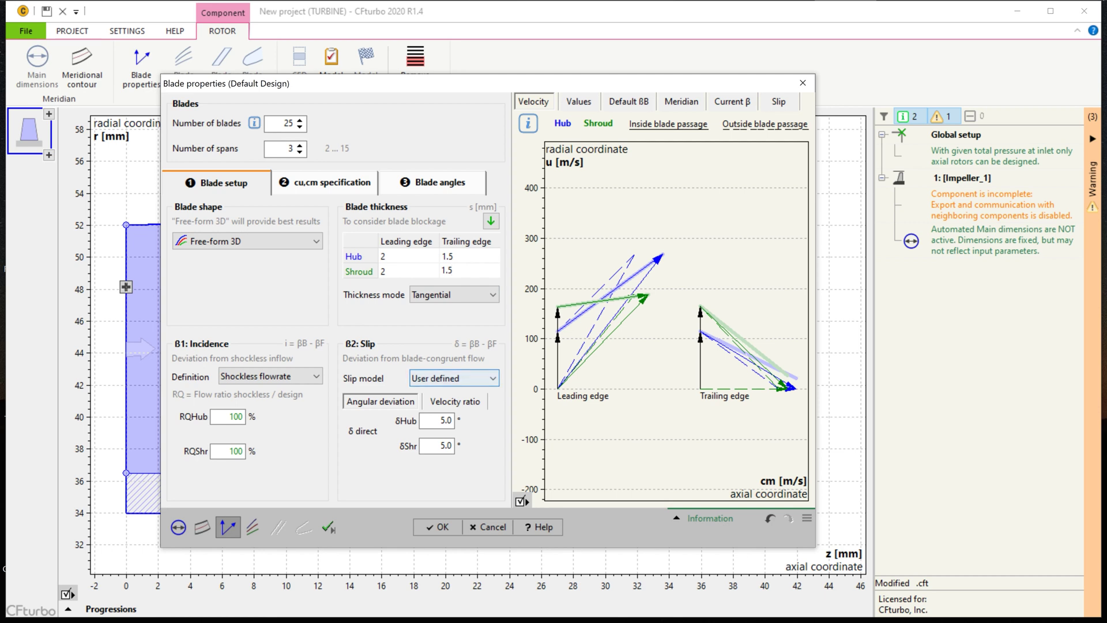
Keep the User defined slip model and set its angular deviation to -20° at both hub and shroud
{"action": "left_click", "coordinate": [453, 378]}
{"action": "left_click", "coordinate": [454, 392]}
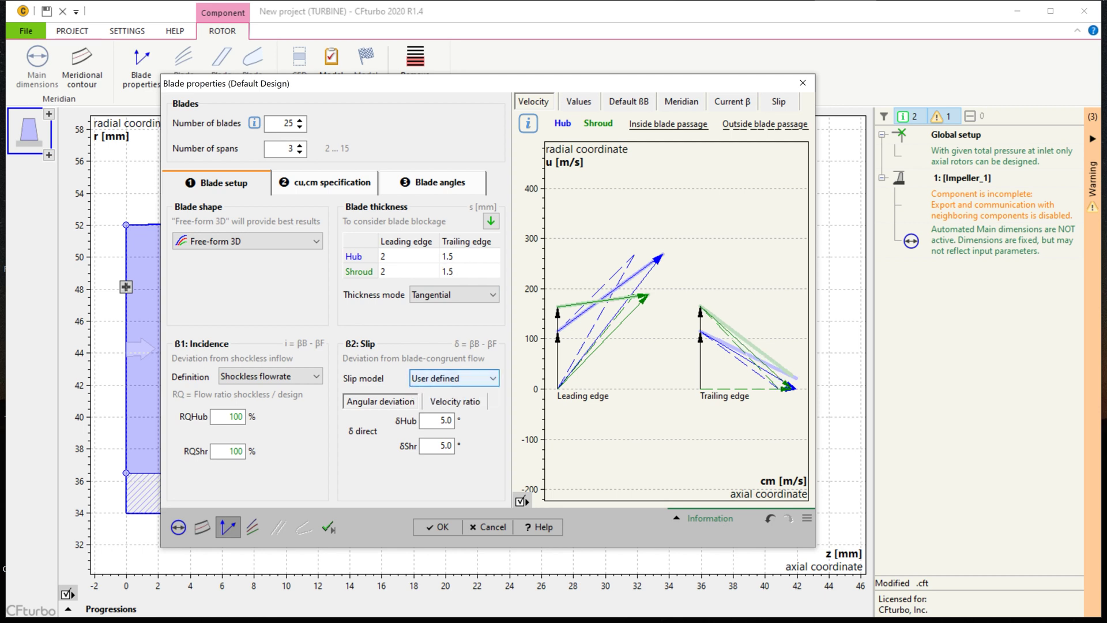
{"action": "left_click", "coordinate": [436, 420]}
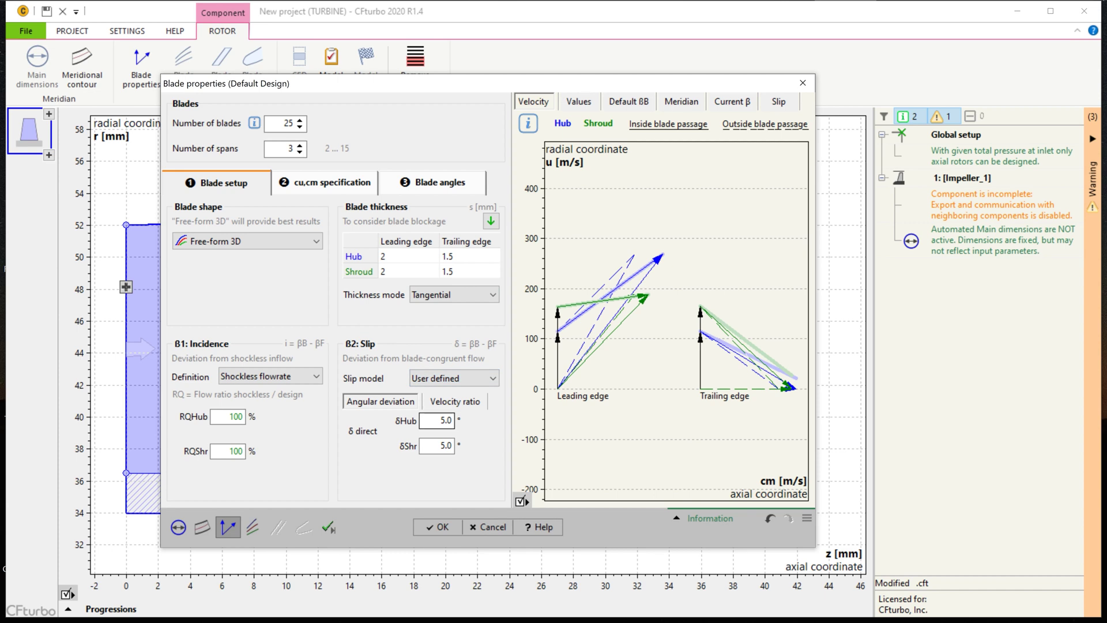
{"action": "double_click", "coordinate": [443, 421]}
{"action": "type", "text": "-20"}
{"action": "double_click", "coordinate": [443, 445]}
{"action": "type", "text": "-"}
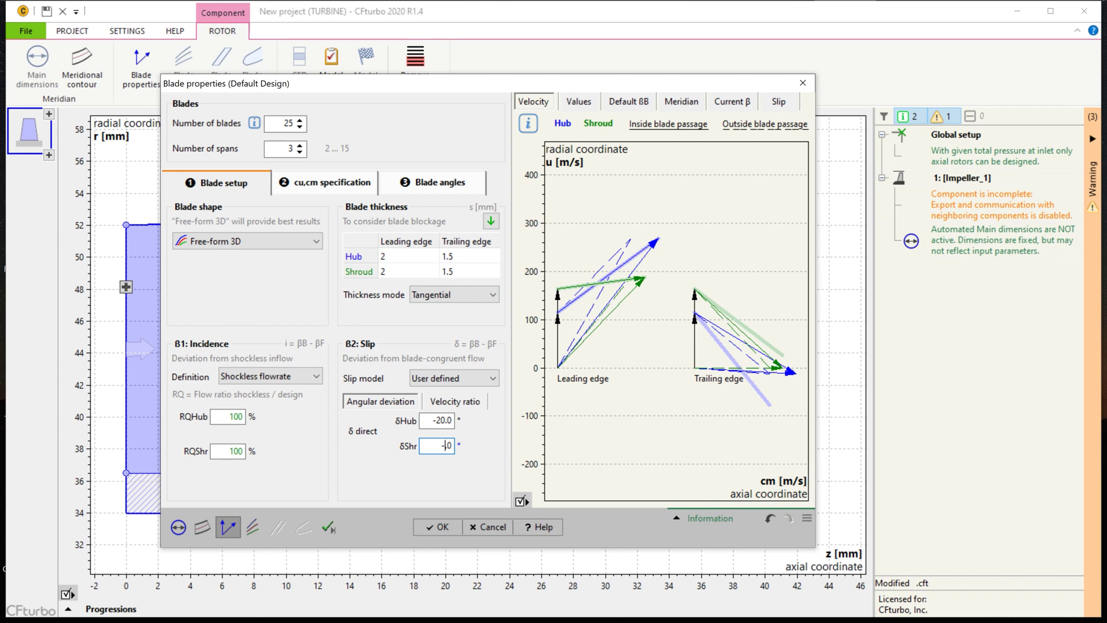
{"action": "type", "text": "20"}
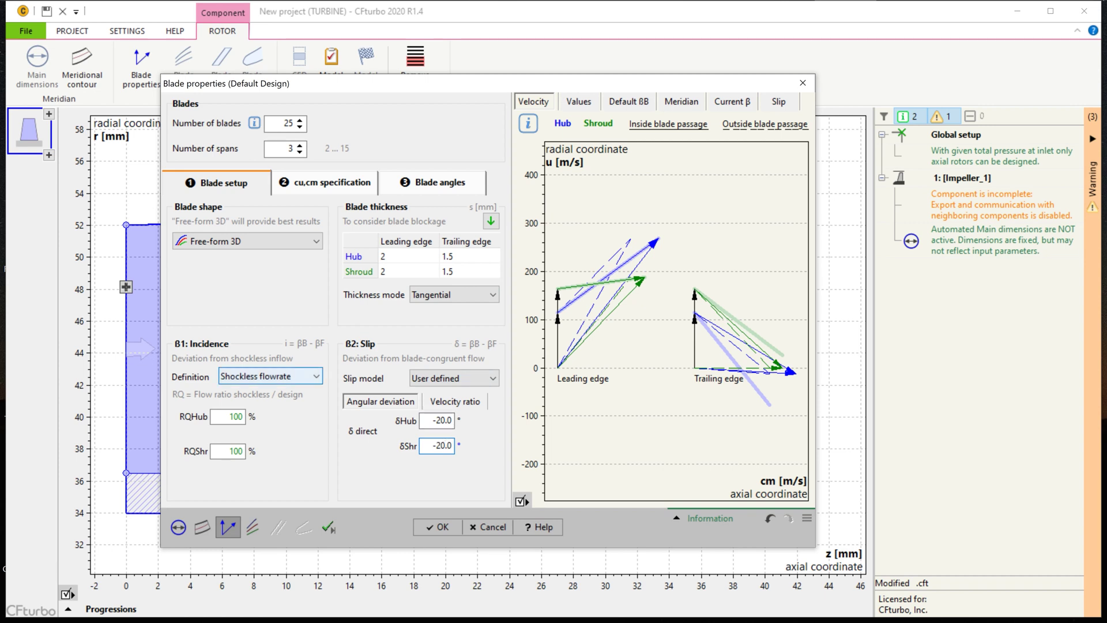
Keep the Shockless flowrate incidence definition and set the leading edge radial equilibrium mode to Variable load
{"action": "left_click", "coordinate": [269, 376]}
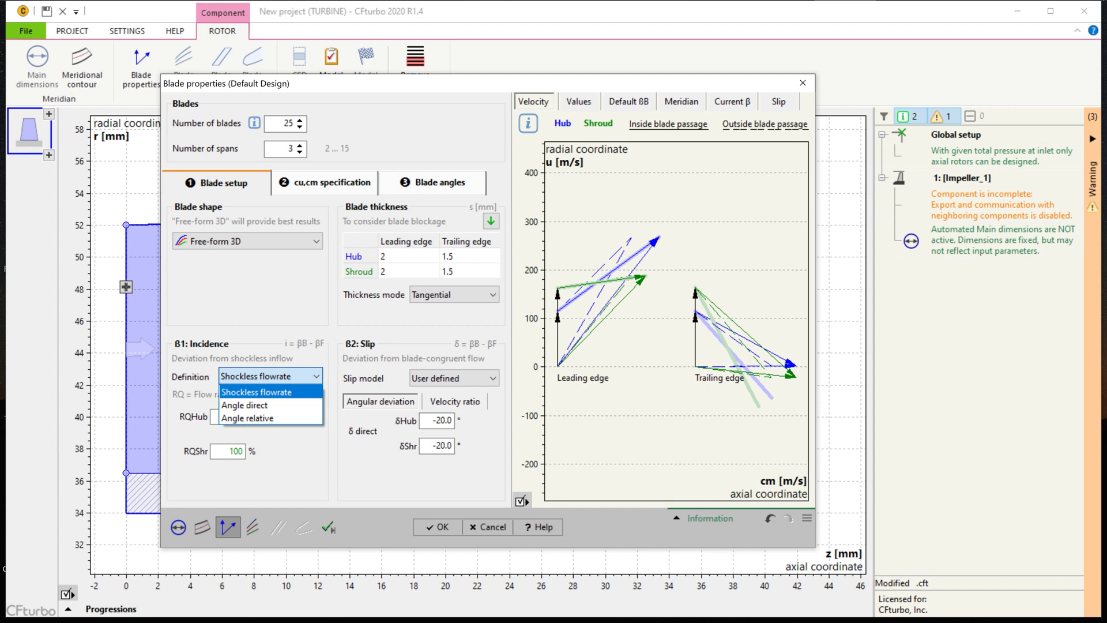
{"action": "key", "text": "Escape"}
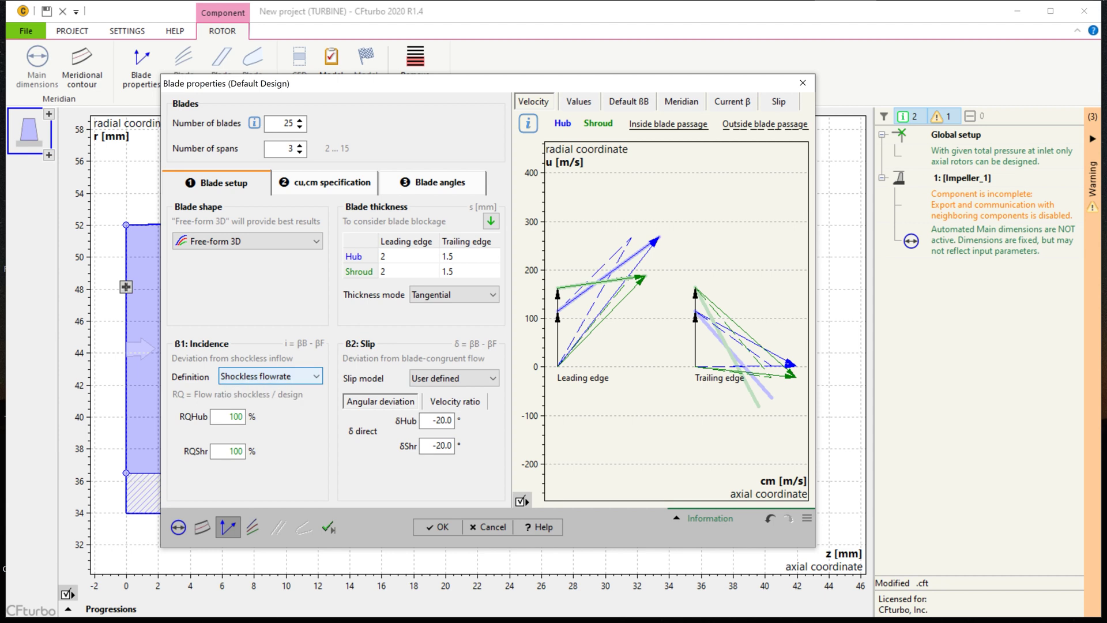
{"action": "left_click", "coordinate": [324, 182]}
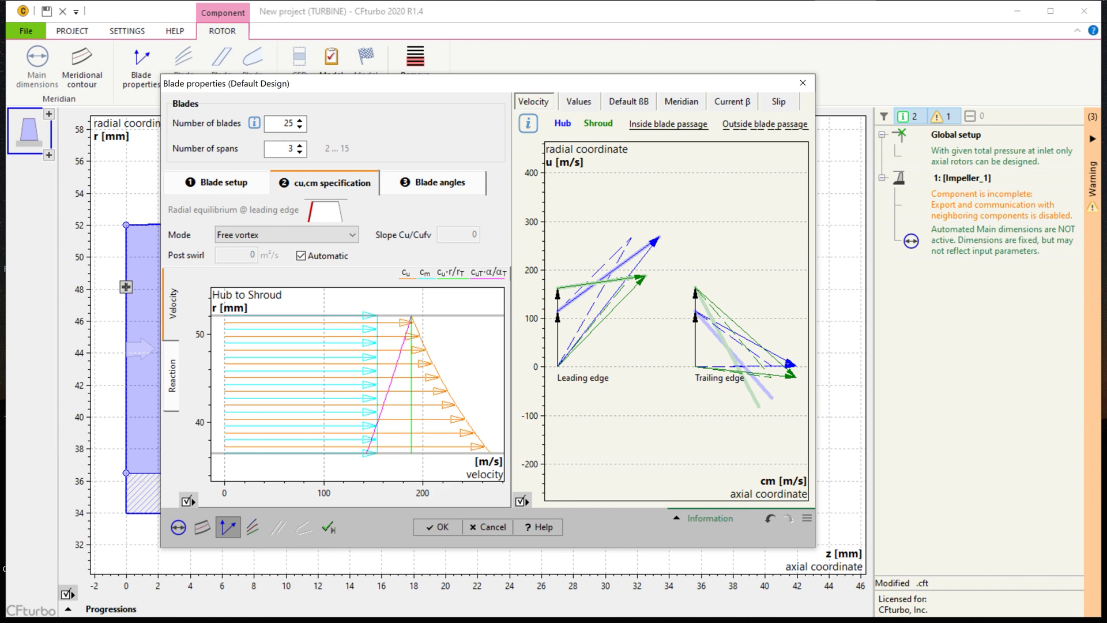
{"action": "left_click", "coordinate": [286, 235]}
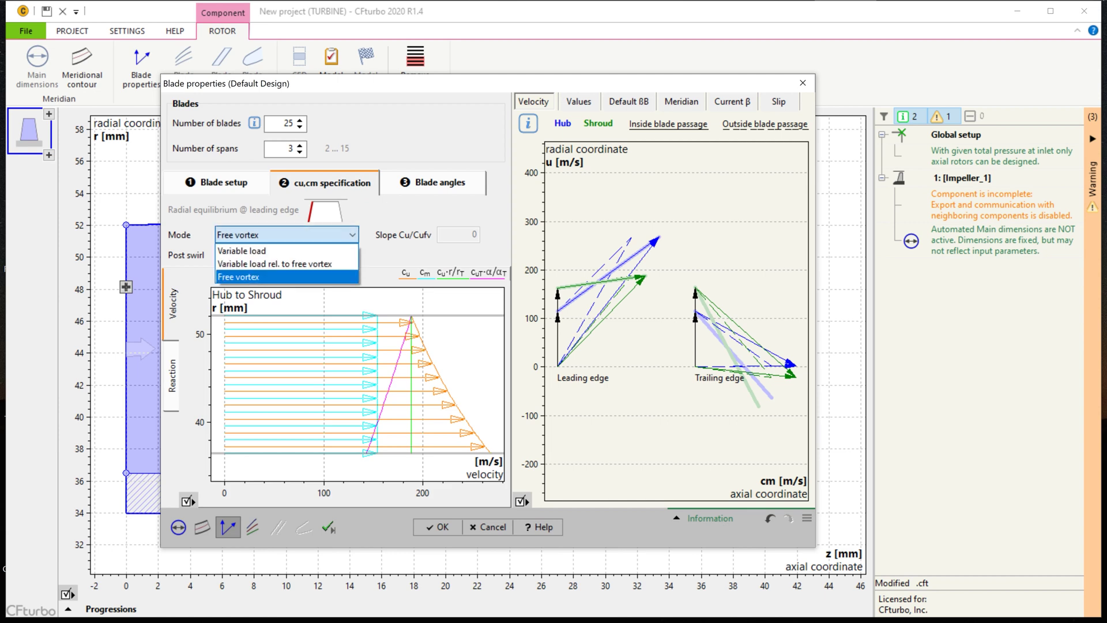
{"action": "key", "text": "Up"}
{"action": "key", "text": "Up"}
{"action": "key", "text": "Return"}
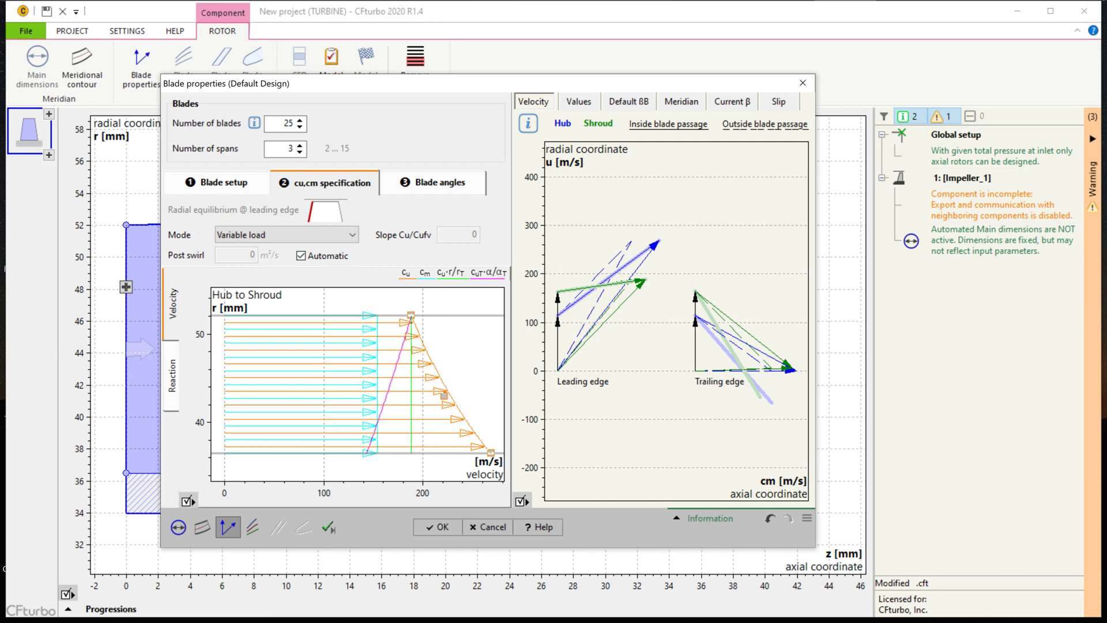
Reshape the leading edge cu distribution to be nearly constant, about 220 m/s at the hub and 218 m/s at the shroud
{"action": "left_click_drag", "start_coordinate": [490, 452], "coordinate": [454, 453]}
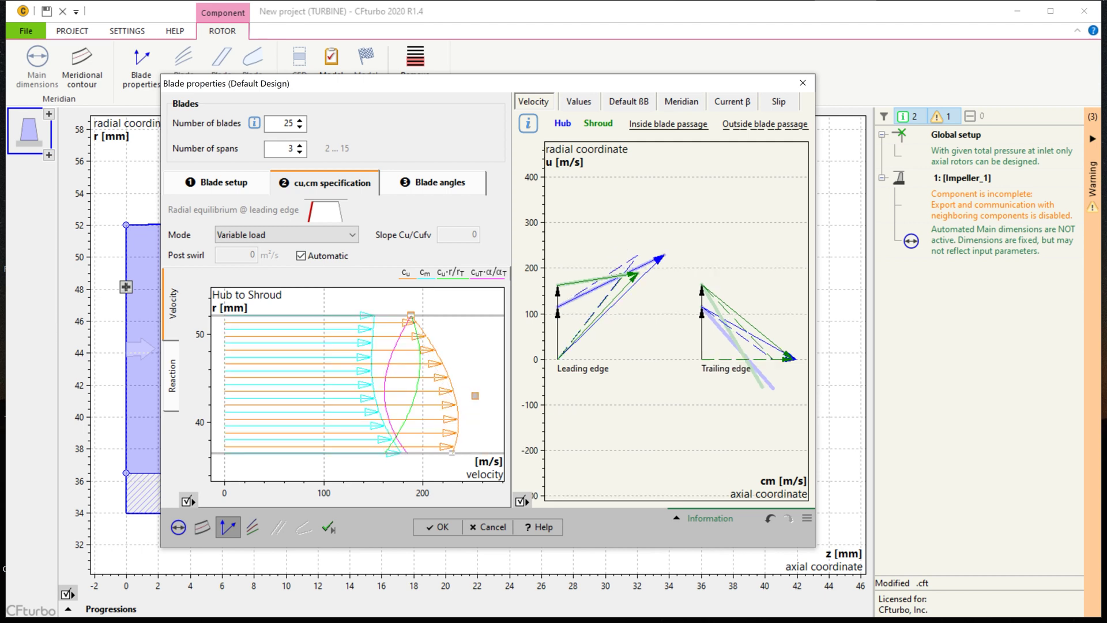
{"action": "left_click_drag", "start_coordinate": [433, 315], "coordinate": [433, 315]}
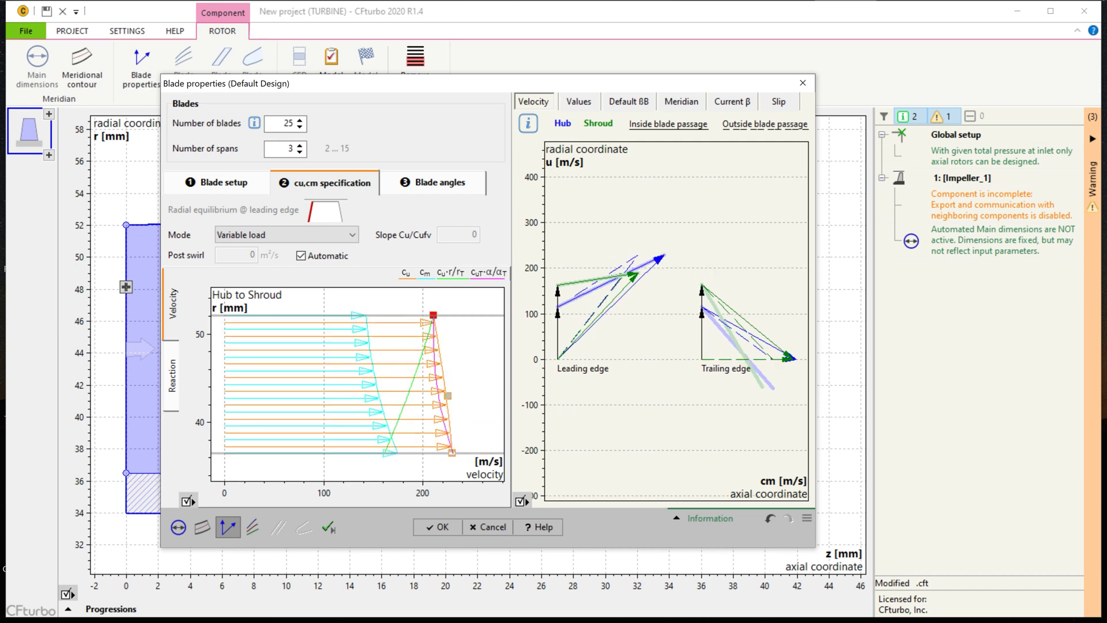
{"action": "left_click_drag", "start_coordinate": [452, 452], "coordinate": [443, 453]}
{"action": "left_click_drag", "start_coordinate": [433, 315], "coordinate": [440, 315]}
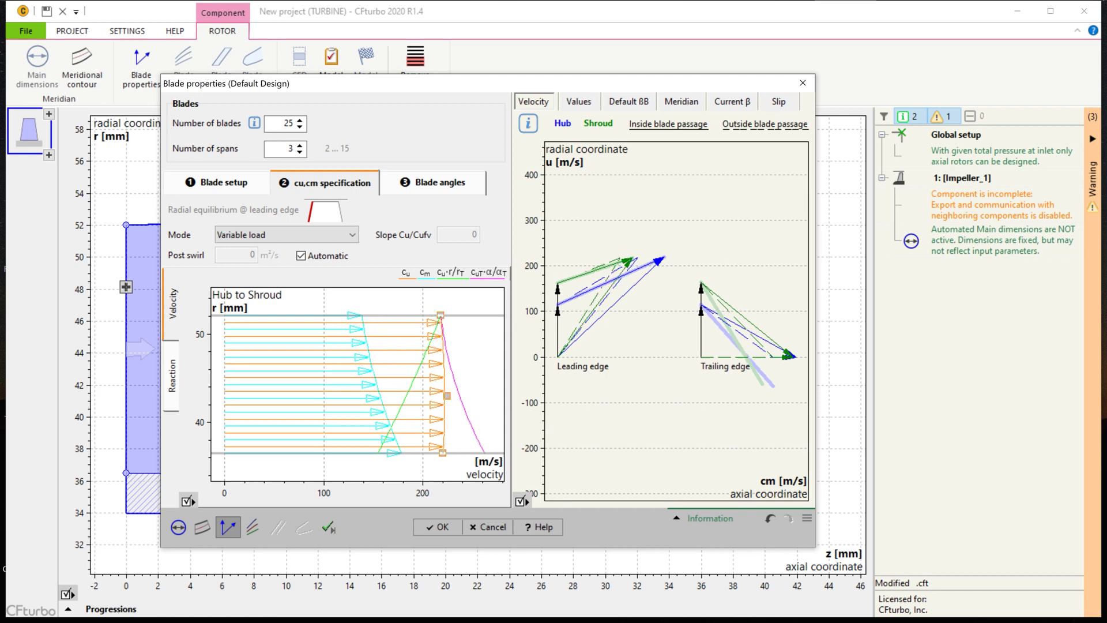
Review the blade angles of all spans, switching automatic calculation off and on again
{"action": "left_click", "coordinate": [432, 182]}
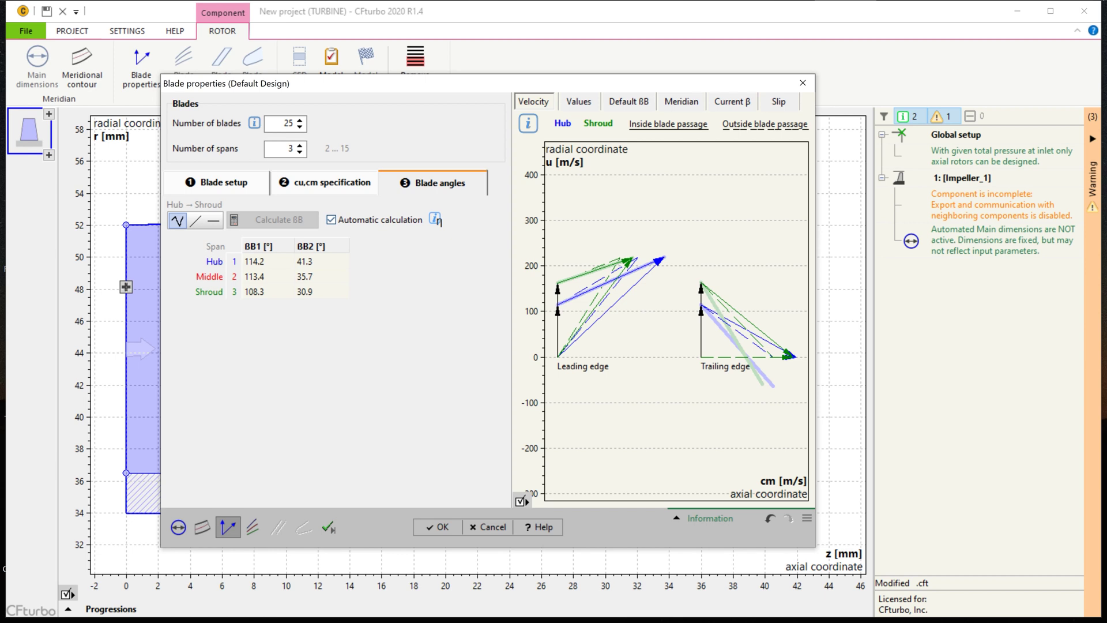
{"action": "left_click", "coordinate": [331, 219]}
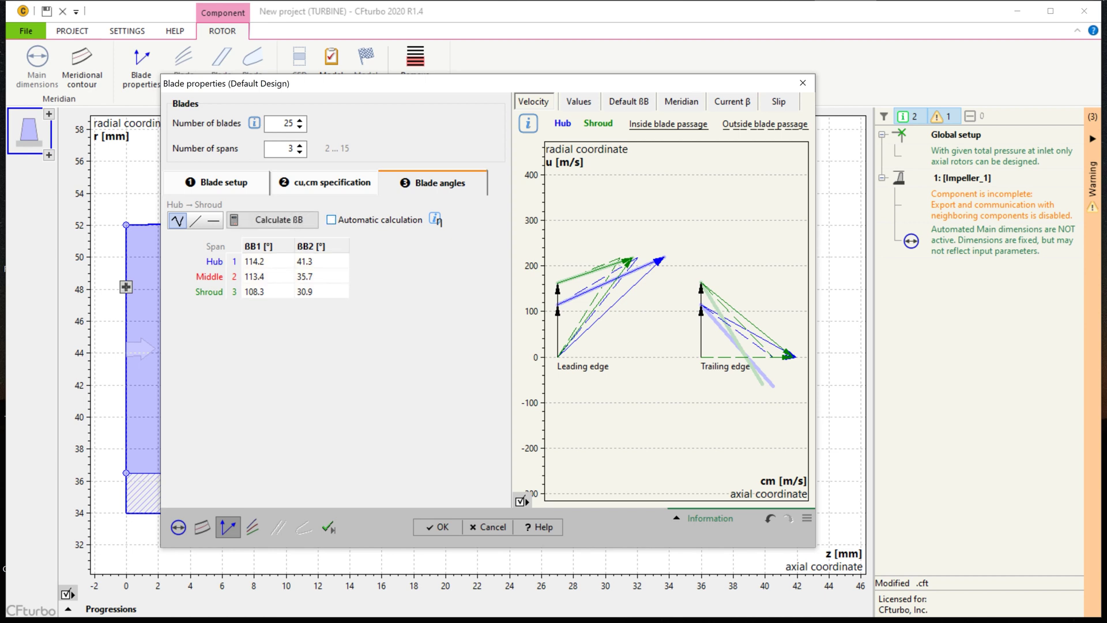
{"action": "left_click", "coordinate": [331, 219]}
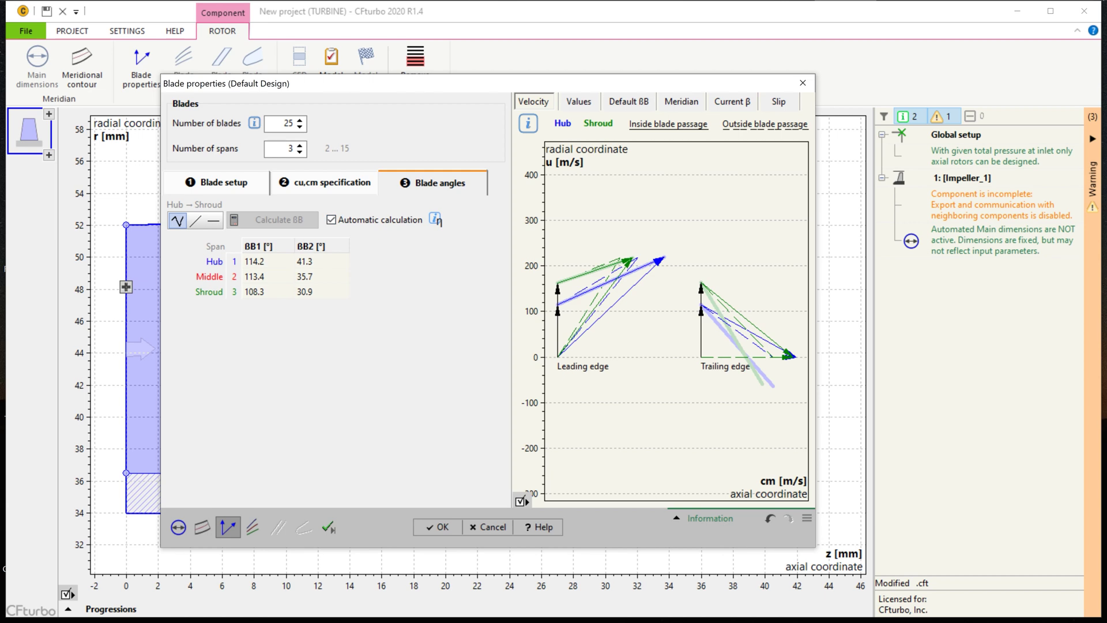
Examine the blade's flow values, default βB angles, meridian, current β distribution and slip diagram
{"action": "left_click", "coordinate": [578, 101]}
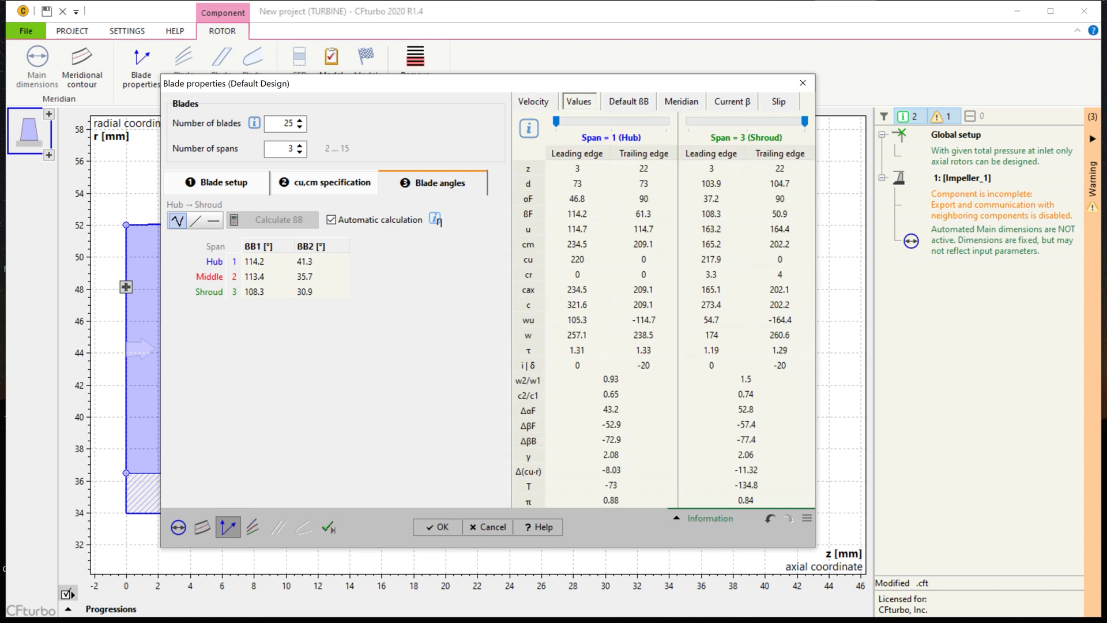
{"action": "left_click", "coordinate": [628, 101]}
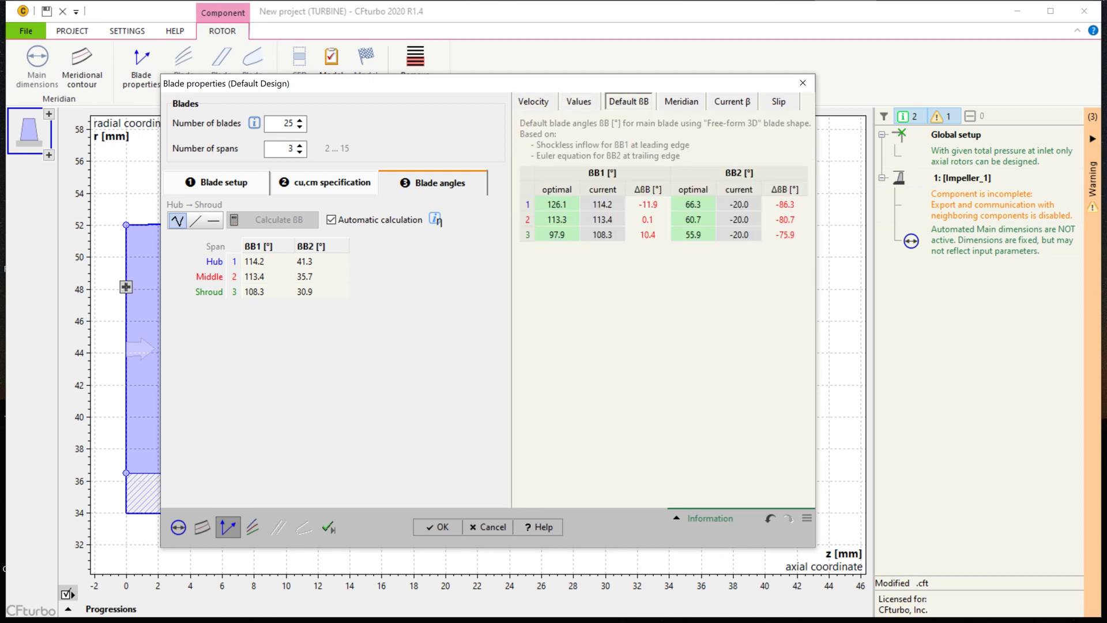
{"action": "left_click", "coordinate": [681, 101]}
{"action": "left_click", "coordinate": [732, 101]}
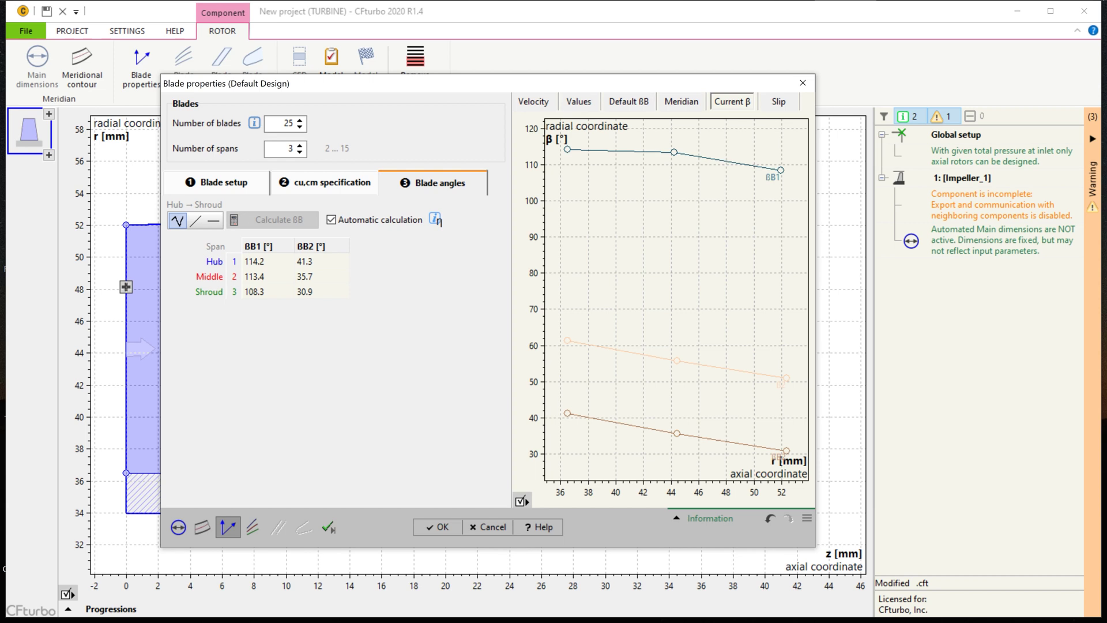
{"action": "left_click", "coordinate": [778, 101]}
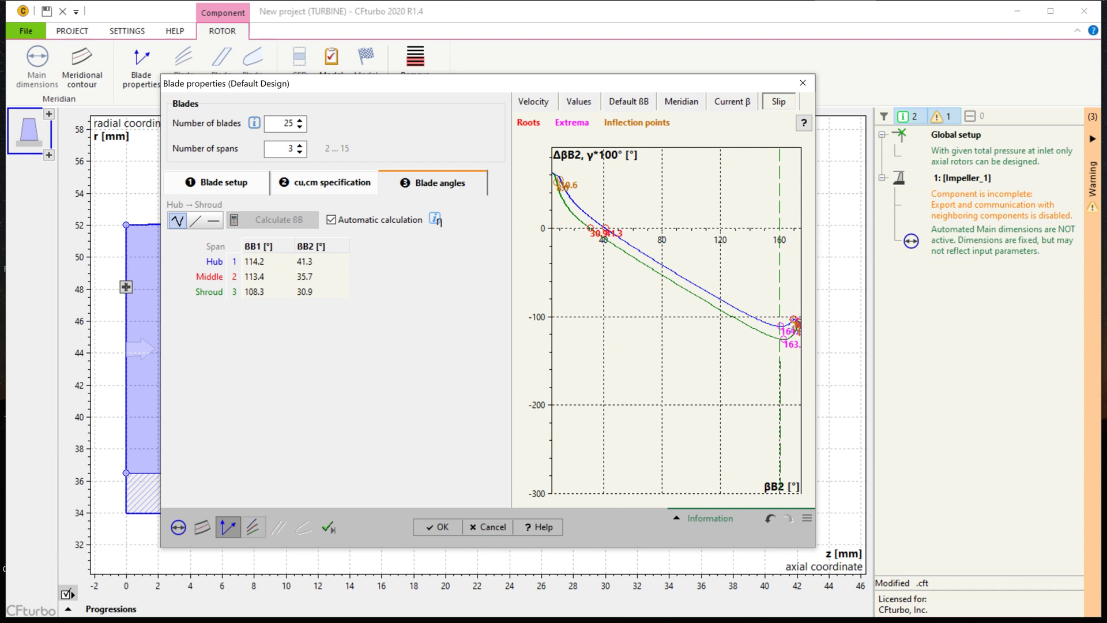
Continue to the blade mean lines and set the trailing edge position φ to 12°
{"action": "left_click", "coordinate": [252, 526]}
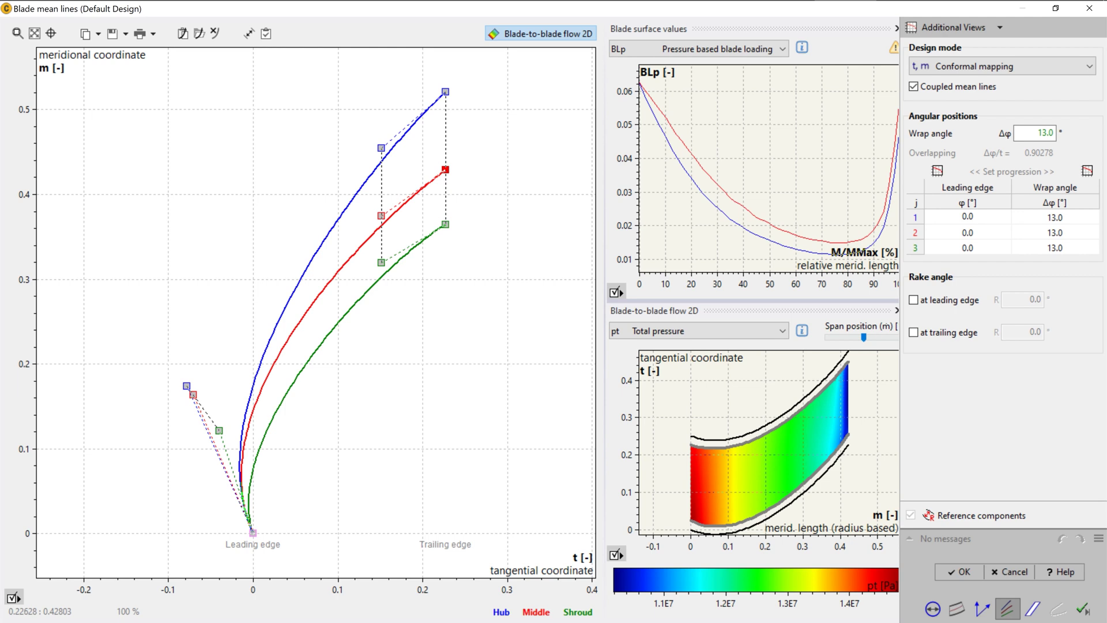
{"action": "double_click", "coordinate": [445, 169]}
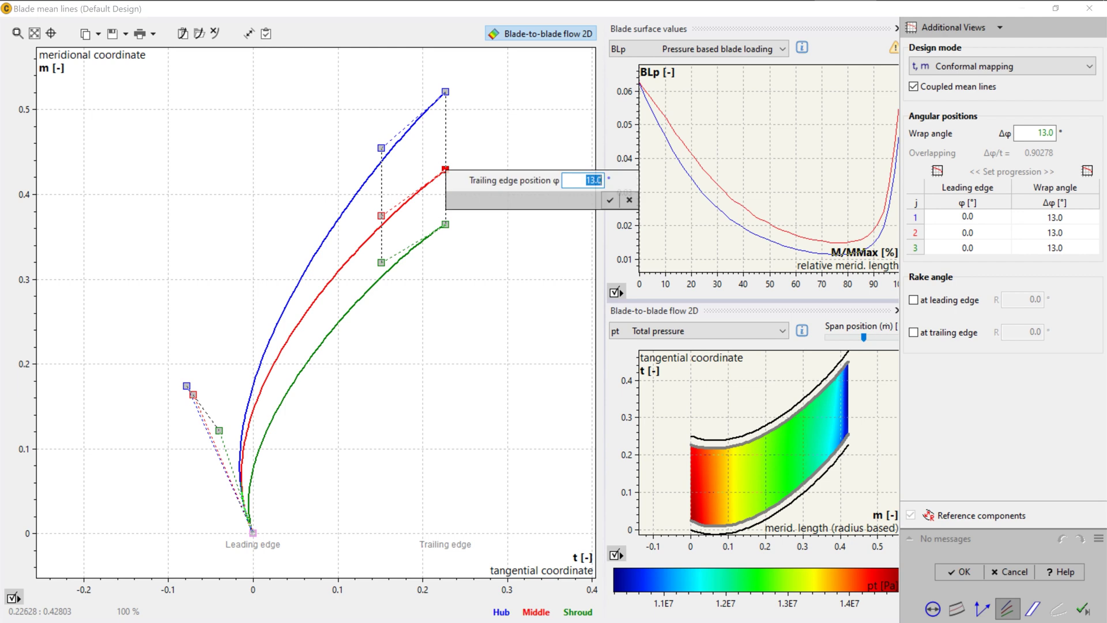
{"action": "left_click_drag", "start_coordinate": [590, 180], "coordinate": [595, 180]}
{"action": "key", "text": "Delete"}
{"action": "type", "text": "2"}
{"action": "key", "text": "Return"}
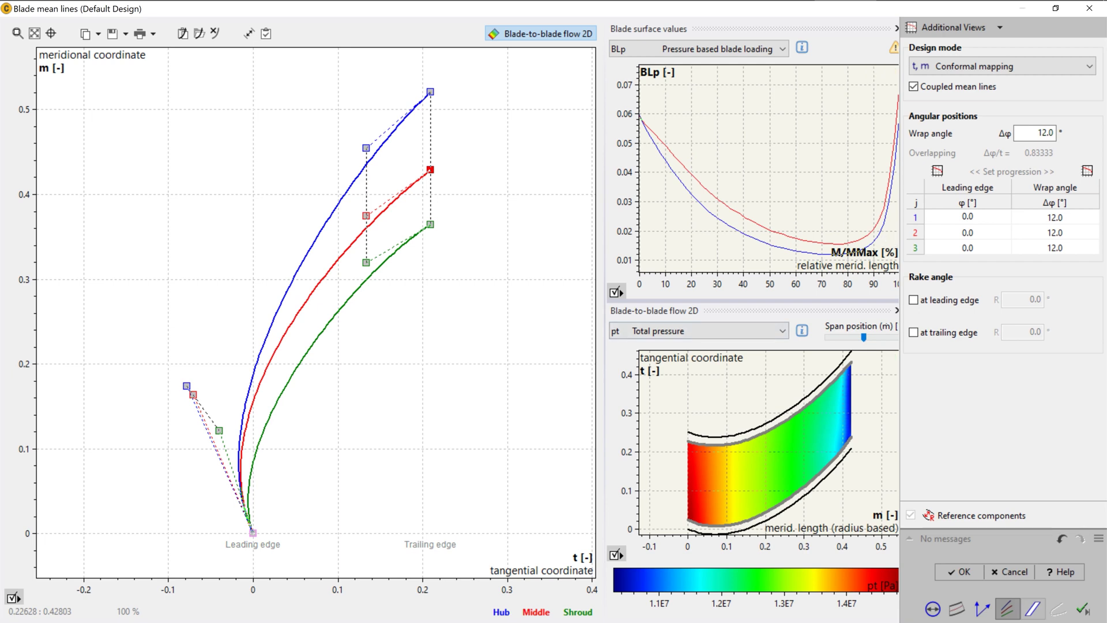
Continue to the blade profiles and use Freeform mode with rounded leading and trailing edges and identical profiles from hub to shroud
{"action": "left_click", "coordinate": [1032, 609]}
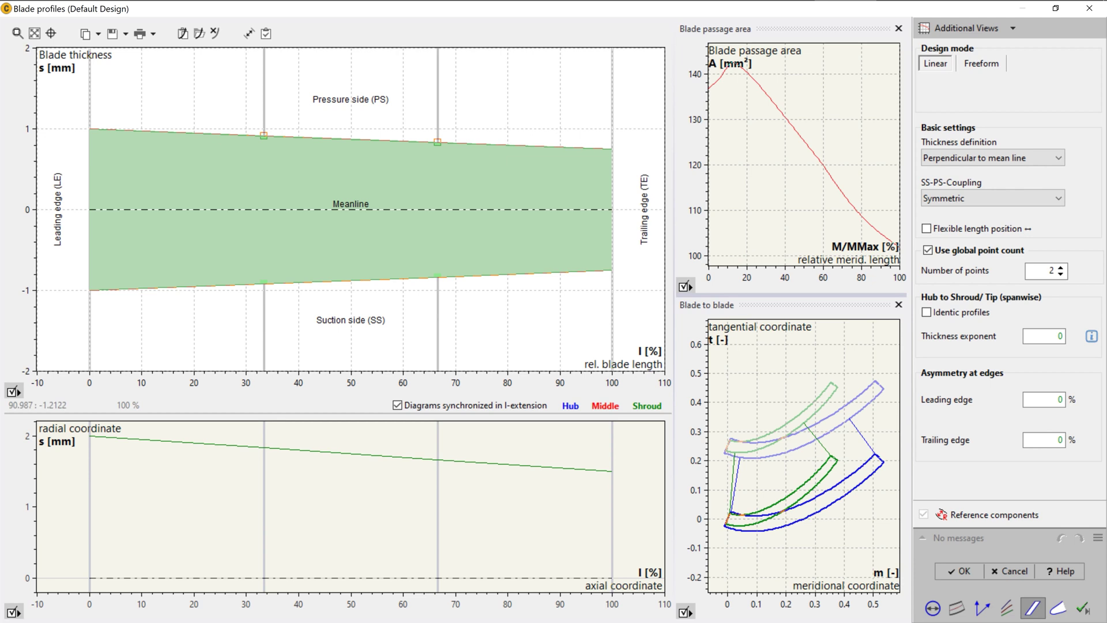
{"action": "left_click", "coordinate": [981, 64]}
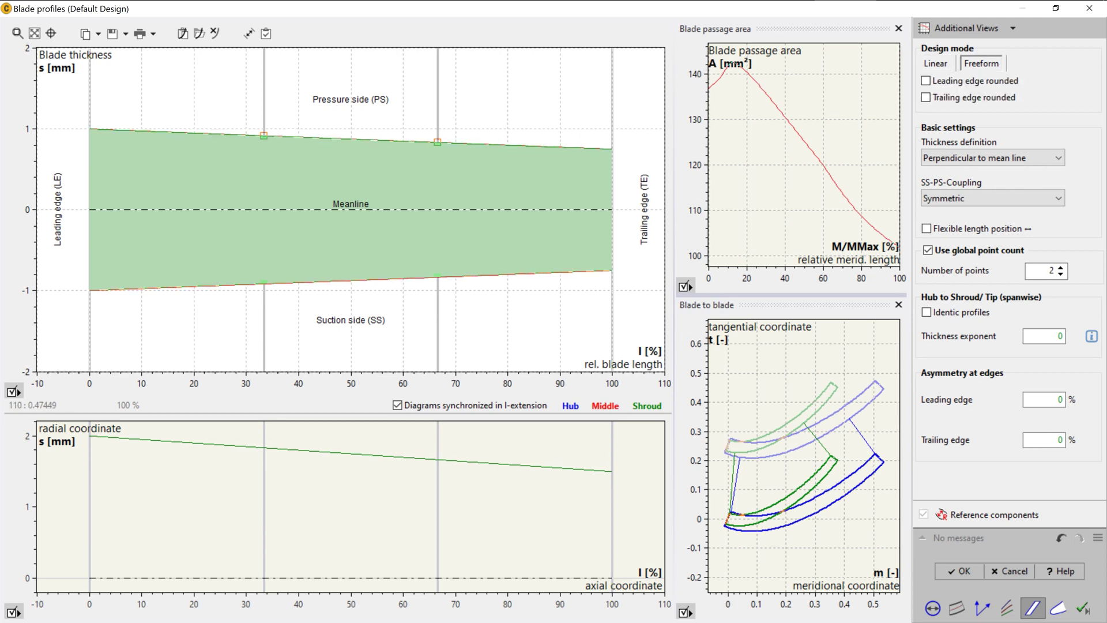
{"action": "left_click", "coordinate": [926, 81]}
{"action": "left_click", "coordinate": [926, 97]}
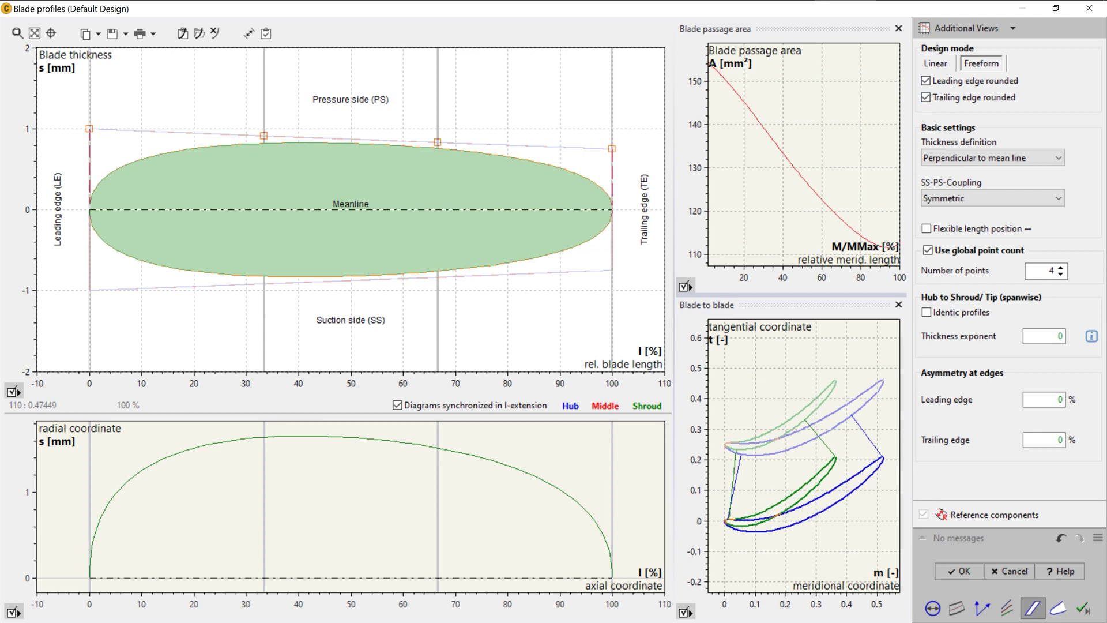
{"action": "left_click", "coordinate": [926, 312]}
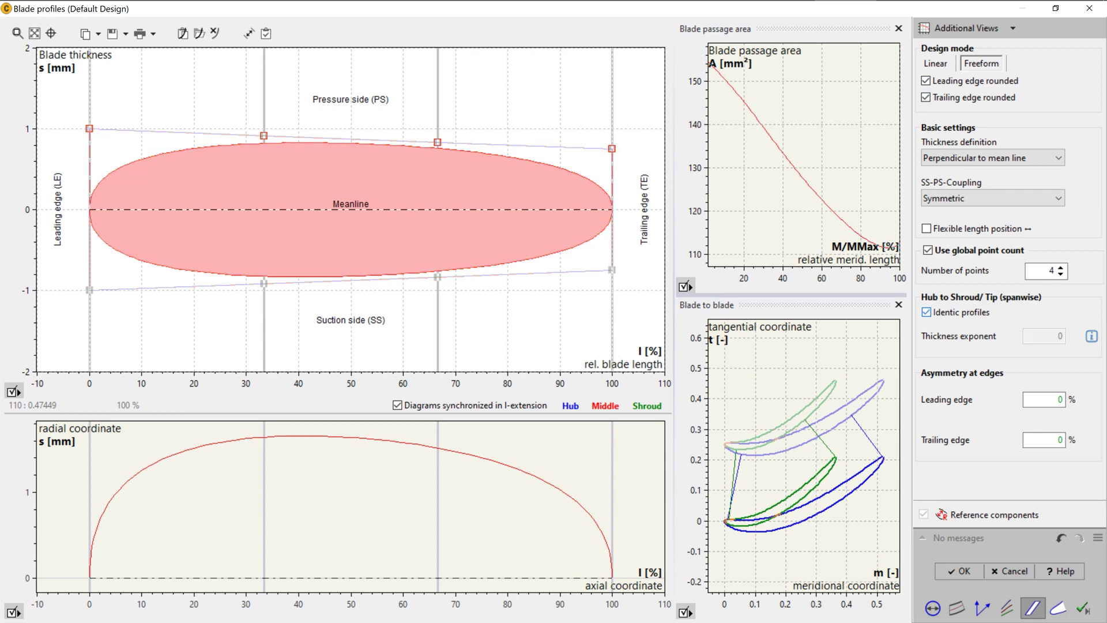
Shape the thickness profile by raising the control point near 33% length to about 1.8 mm and lowering the one near 67% almost to the meanline
{"action": "left_click_drag", "start_coordinate": [262, 135], "coordinate": [264, 81]}
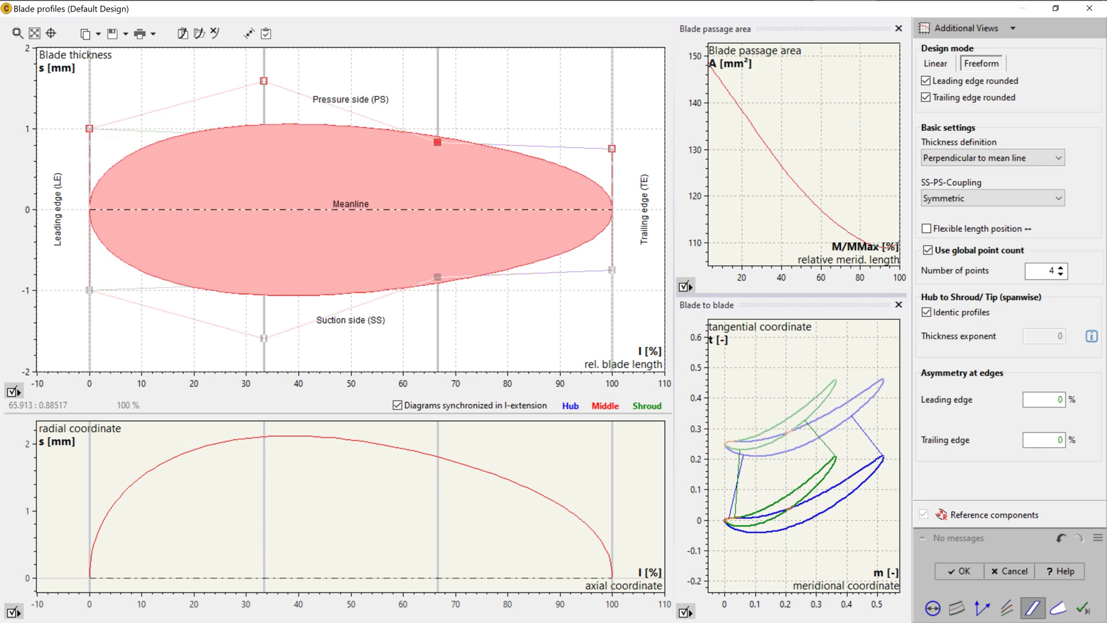
{"action": "left_click_drag", "start_coordinate": [437, 142], "coordinate": [438, 206]}
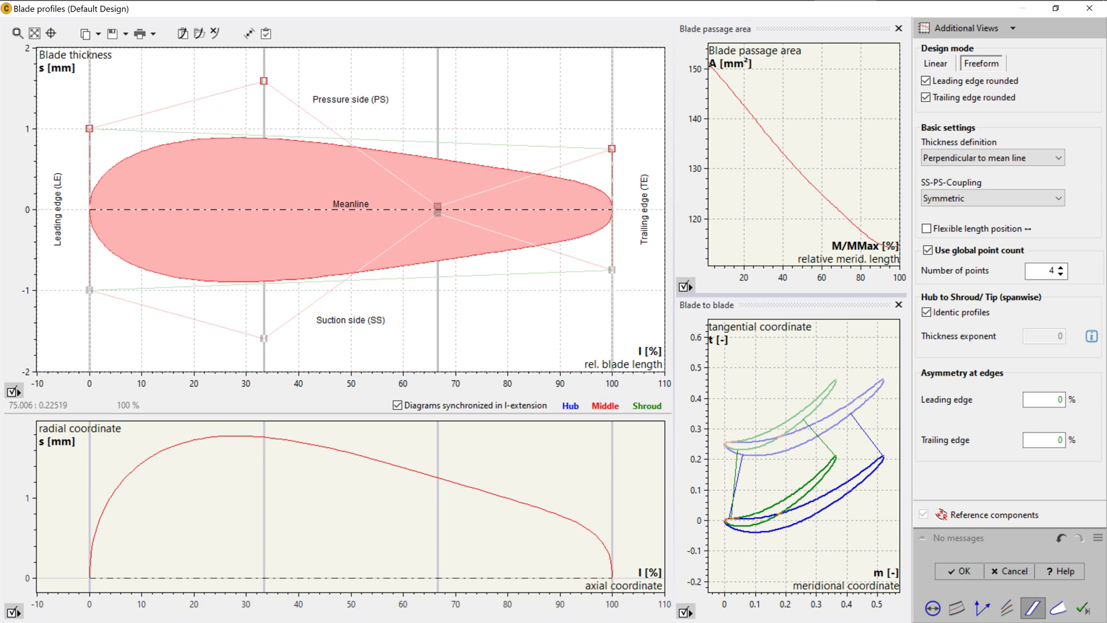
{"action": "left_click_drag", "start_coordinate": [263, 81], "coordinate": [264, 66]}
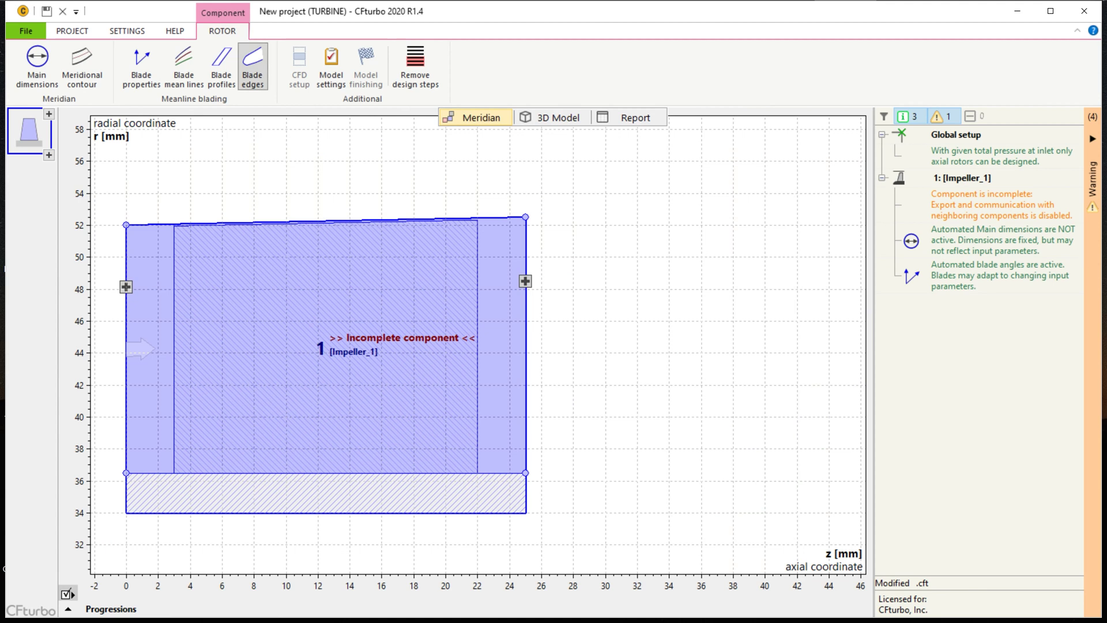
Review the blade edges and accept edge split positions of 5% at the leading edge and 95% at the trailing edge
{"action": "left_click", "coordinate": [252, 67]}
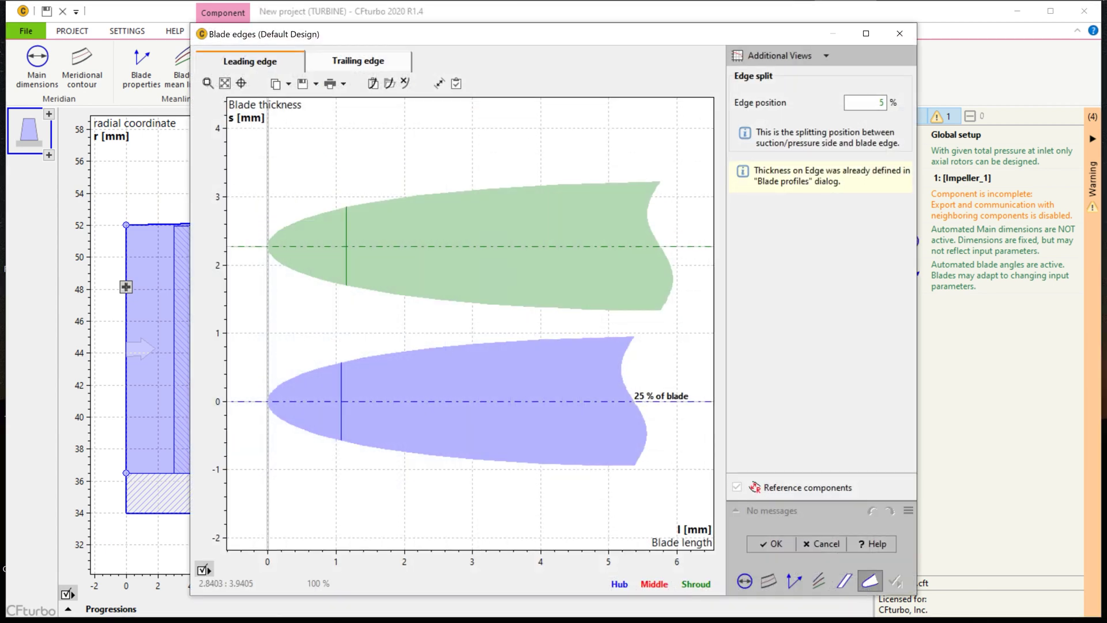
{"action": "left_click", "coordinate": [358, 60]}
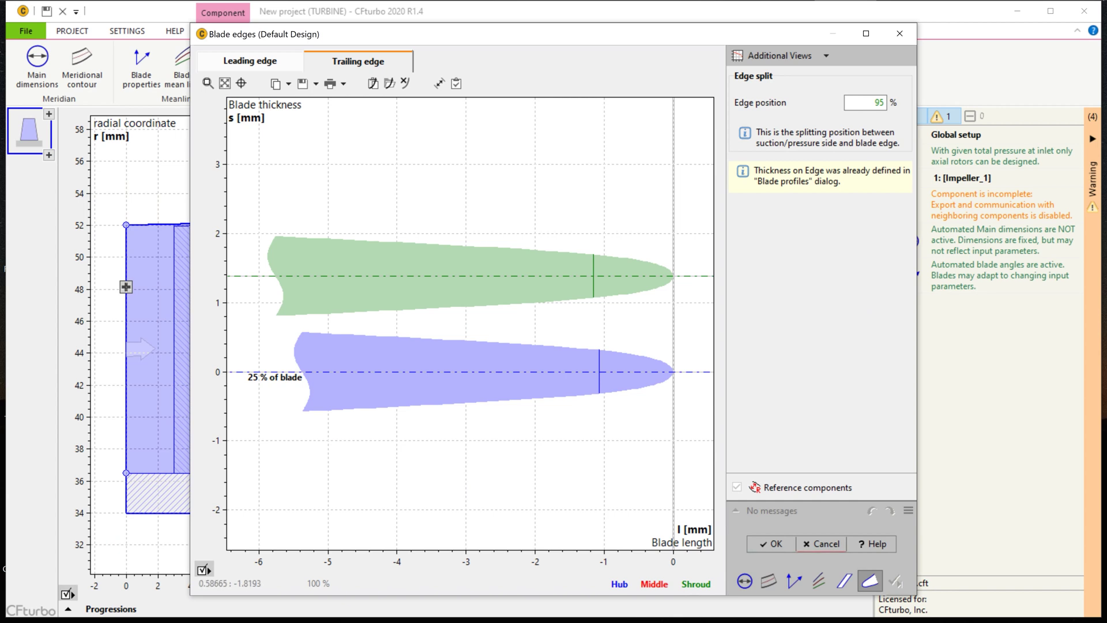
{"action": "left_click", "coordinate": [770, 543]}
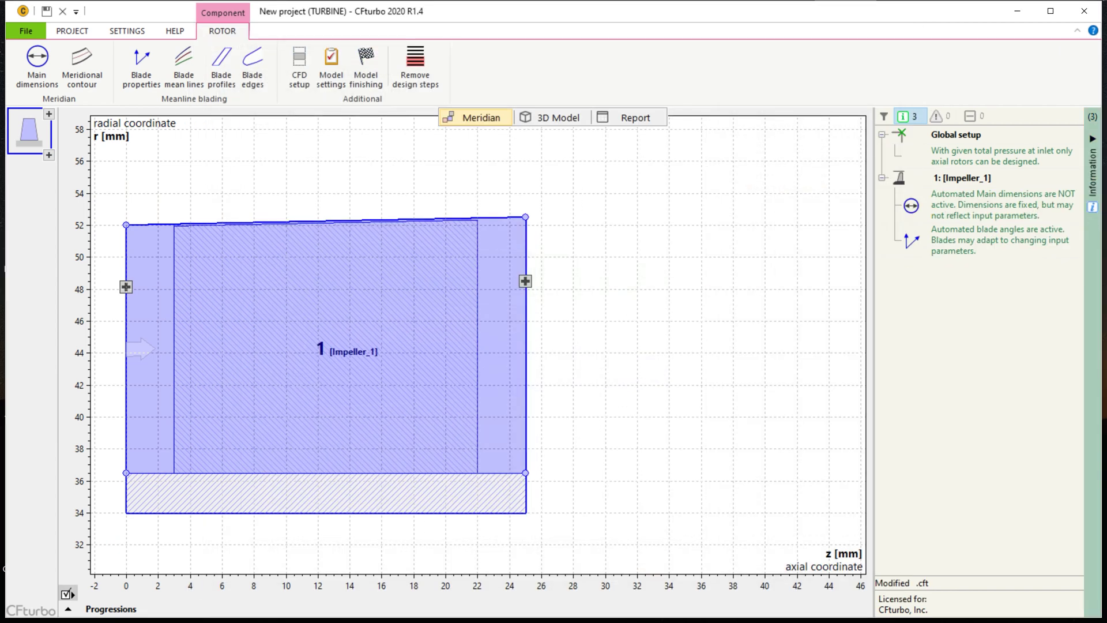
Inspect the finished rotor and its blades in the 3D model from several angles and clear the component selection
{"action": "left_click", "coordinate": [550, 117]}
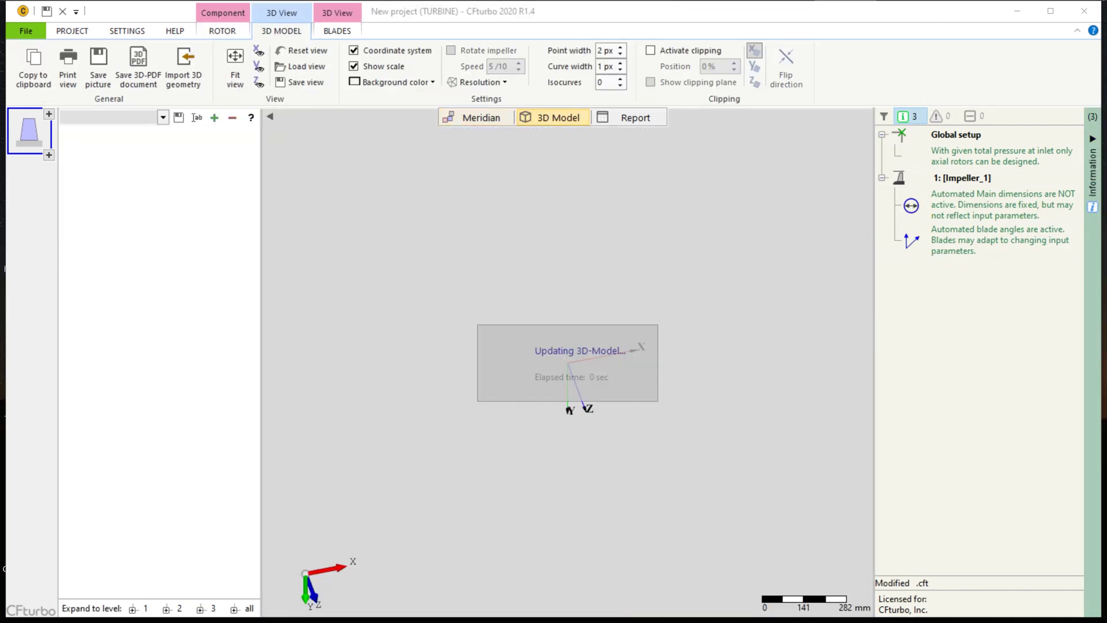
{"action": "left_click_drag", "start_coordinate": [662, 228], "coordinate": [715, 346]}
{"action": "middle_click_drag", "start_coordinate": [715, 346], "coordinate": [689, 392]}
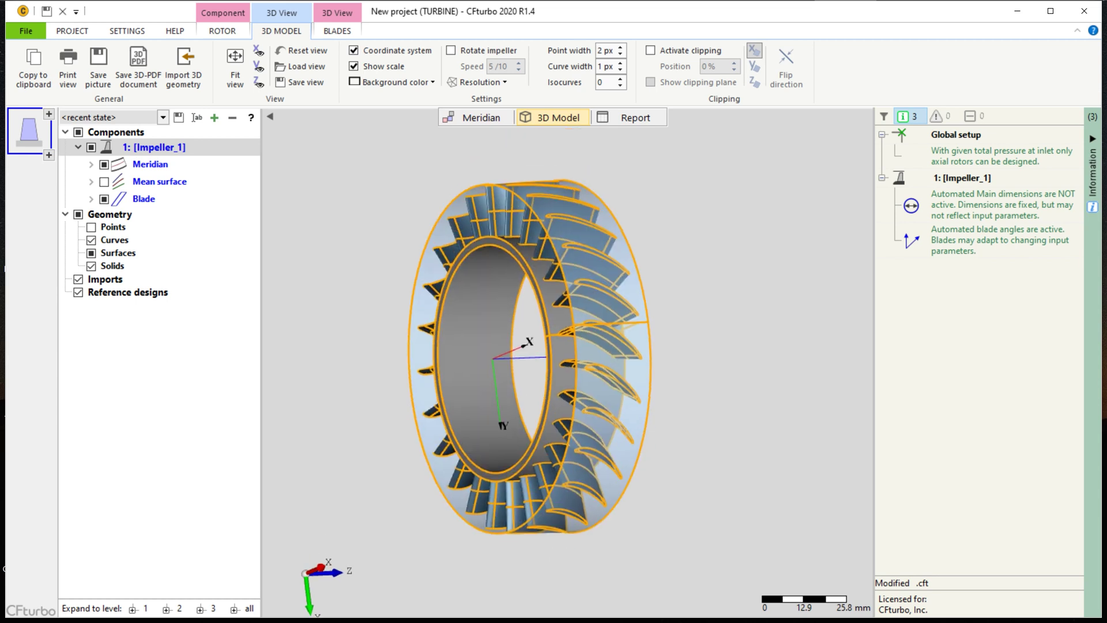
{"action": "scroll", "coordinate": [689, 392], "scroll_direction": "up", "scroll_amount": 3}
{"action": "mouse_move", "coordinate": [480, 346]}
{"action": "left_mouse_down"}
{"action": "mouse_move", "coordinate": [392, 369]}
{"action": "mouse_move", "coordinate": [392, 354]}
{"action": "mouse_move", "coordinate": [490, 346]}
{"action": "left_mouse_up"}
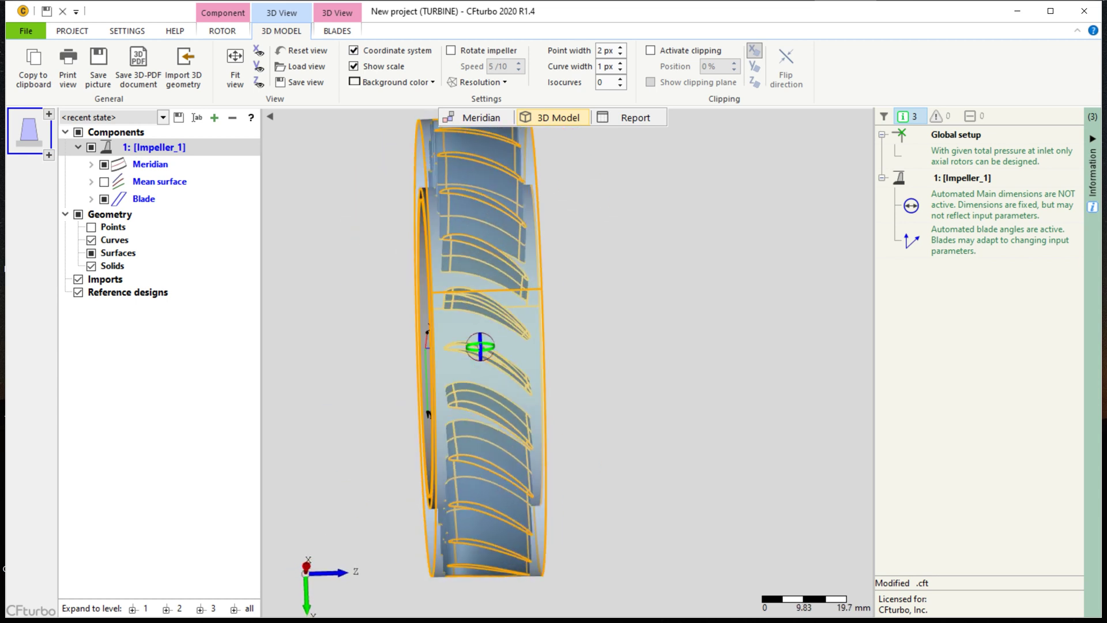
{"action": "middle_click_drag", "start_coordinate": [490, 346], "coordinate": [583, 380]}
{"action": "left_click_drag", "start_coordinate": [583, 380], "coordinate": [600, 380]}
{"action": "middle_click_drag", "start_coordinate": [573, 383], "coordinate": [556, 374]}
{"action": "left_click_drag", "start_coordinate": [556, 374], "coordinate": [551, 476]}
{"action": "left_click_drag", "start_coordinate": [620, 398], "coordinate": [601, 323]}
{"action": "scroll", "coordinate": [602, 364], "scroll_direction": "down", "scroll_amount": 1}
{"action": "left_click_drag", "start_coordinate": [561, 372], "coordinate": [564, 374]}
{"action": "scroll", "coordinate": [681, 437], "scroll_direction": "up", "scroll_amount": 2}
{"action": "middle_click_drag", "start_coordinate": [682, 436], "coordinate": [726, 426]}
{"action": "scroll", "coordinate": [727, 426], "scroll_direction": "down", "scroll_amount": 1}
{"action": "right_click", "coordinate": [789, 430]}
{"action": "left_click", "coordinate": [789, 430]}
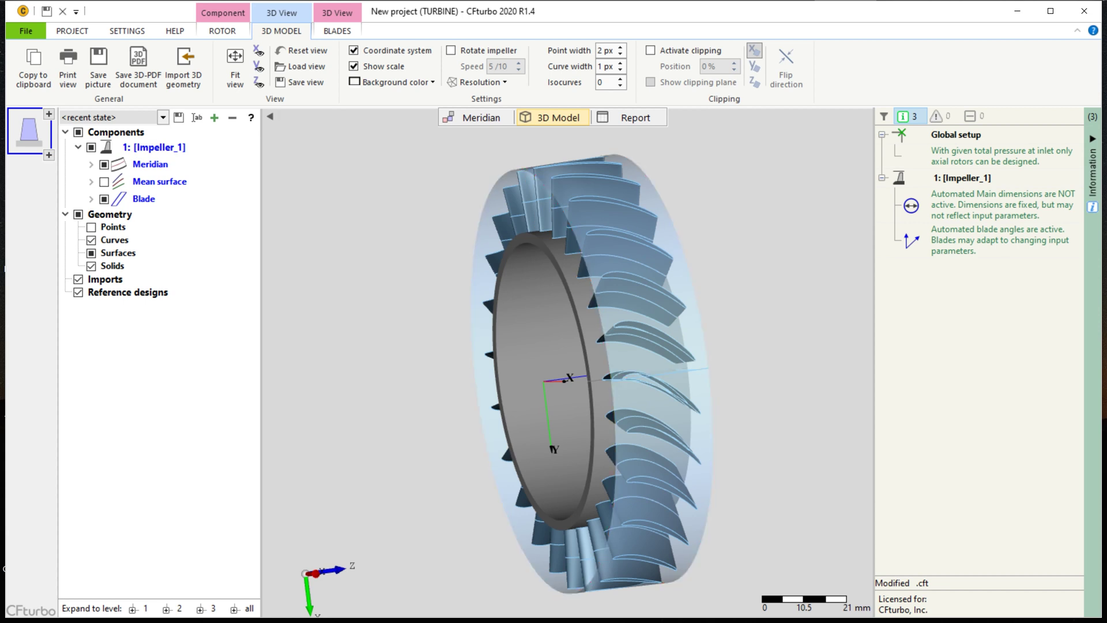
Save the project under the file name axialturbine 1200kW.cft in the cad exportRP folder
{"action": "left_click", "coordinate": [26, 31]}
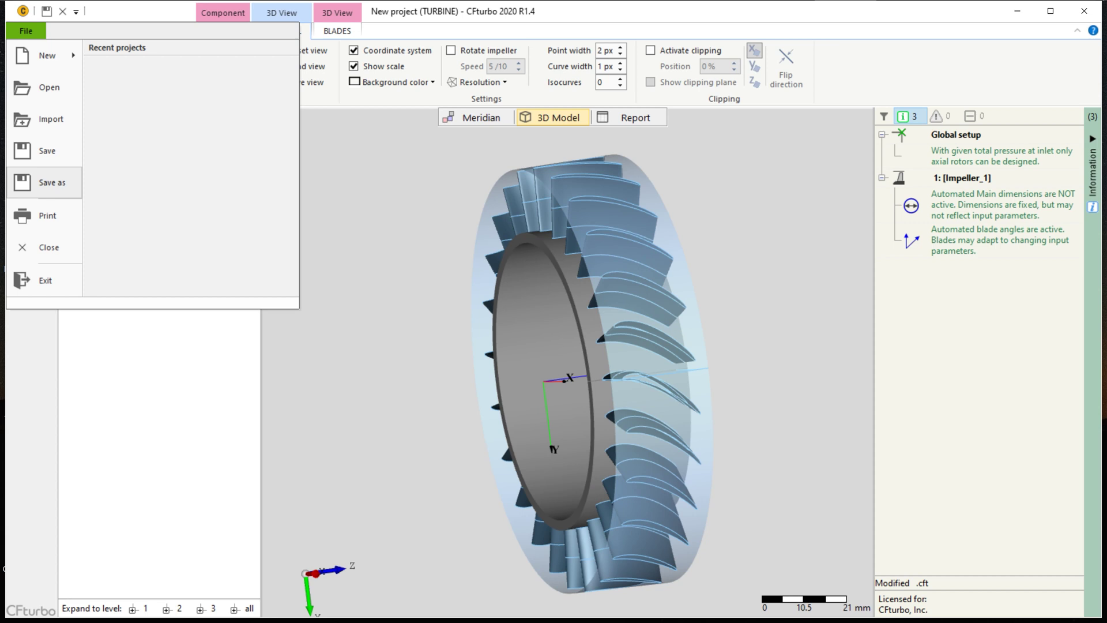
{"action": "left_click", "coordinate": [52, 183]}
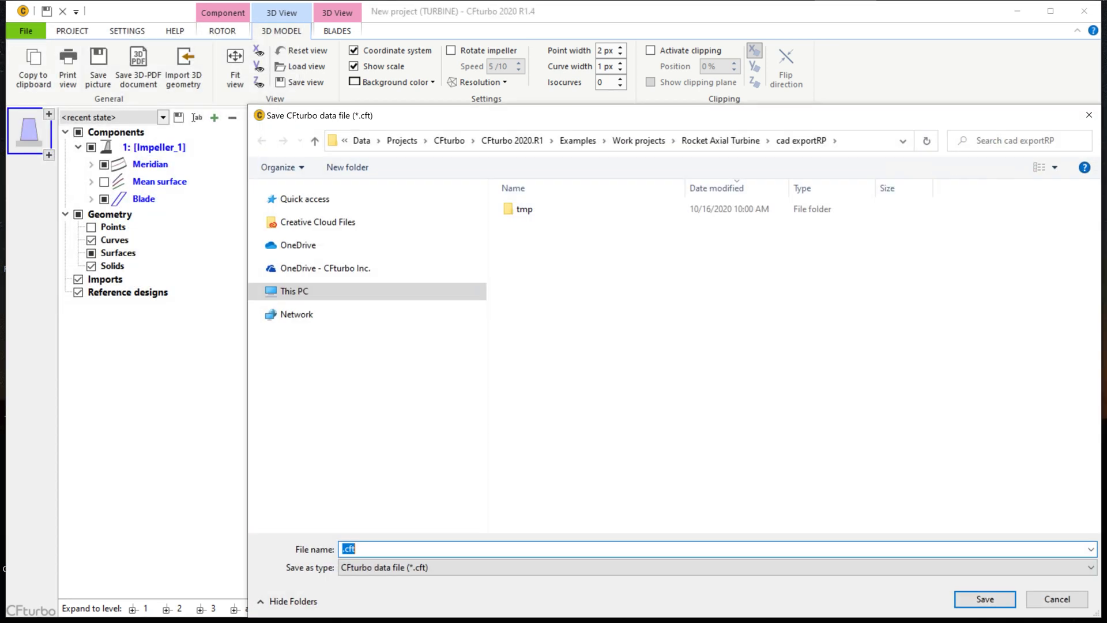
{"action": "key", "text": "Home"}
{"action": "type", "text": "axialturbine 1200kW"}
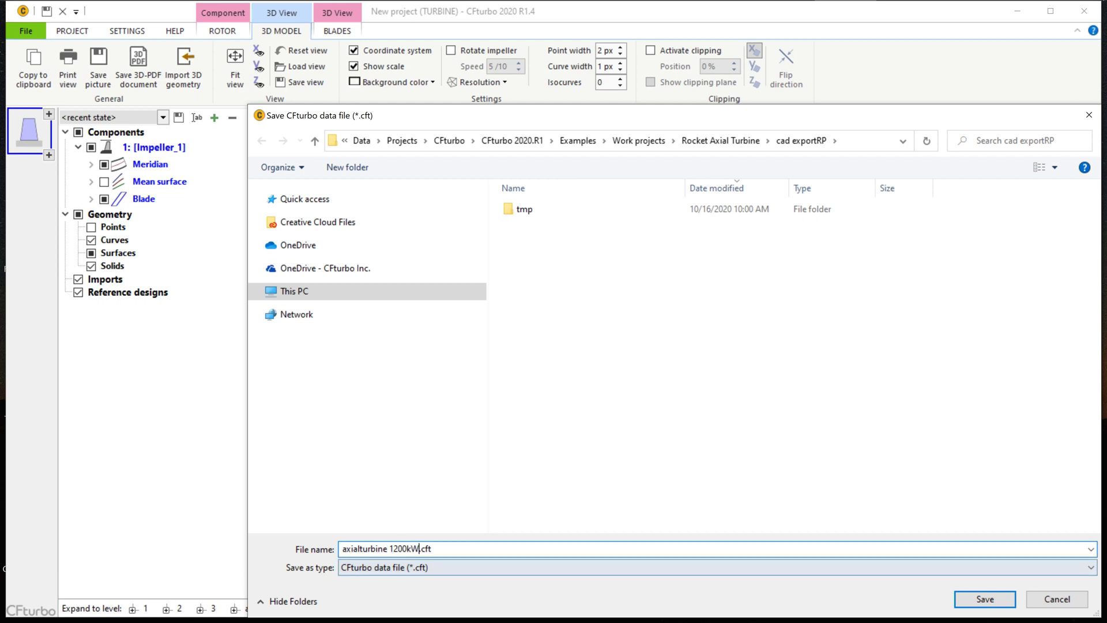
{"action": "key", "text": "Return"}
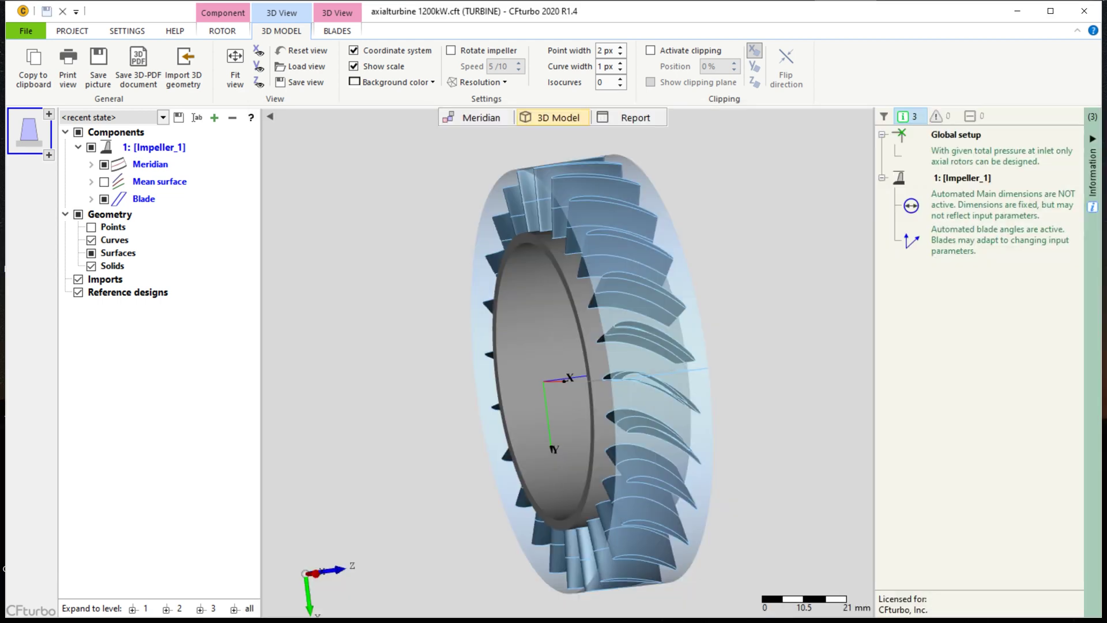
Add a new stator upstream of the impeller and define it with blades
{"action": "left_click_drag", "start_coordinate": [594, 375], "coordinate": [591, 375]}
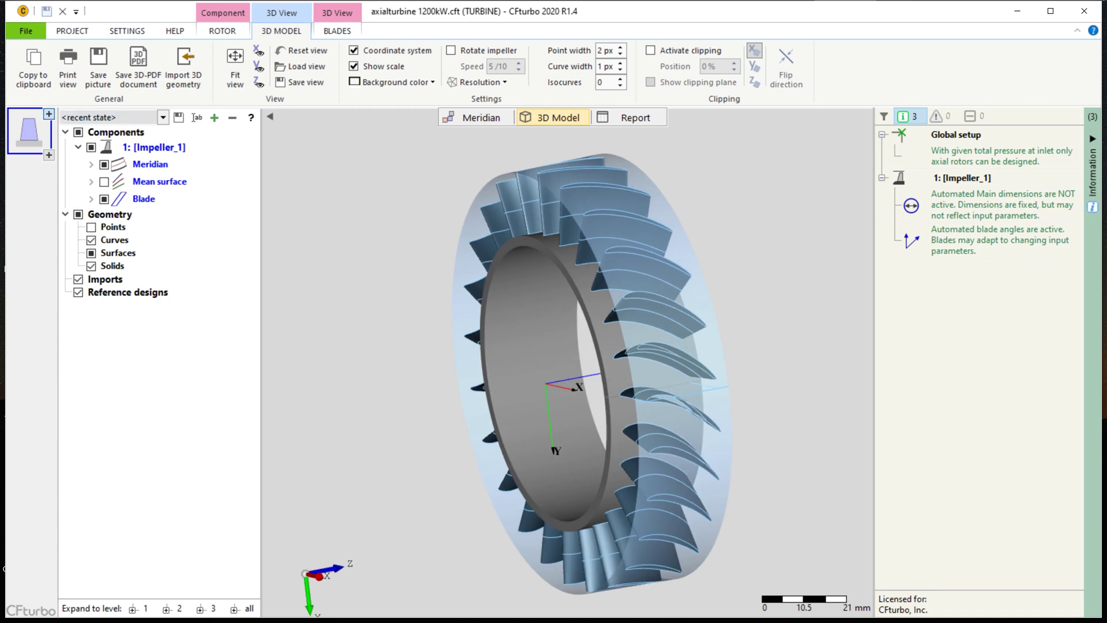
{"action": "left_click", "coordinate": [49, 114]}
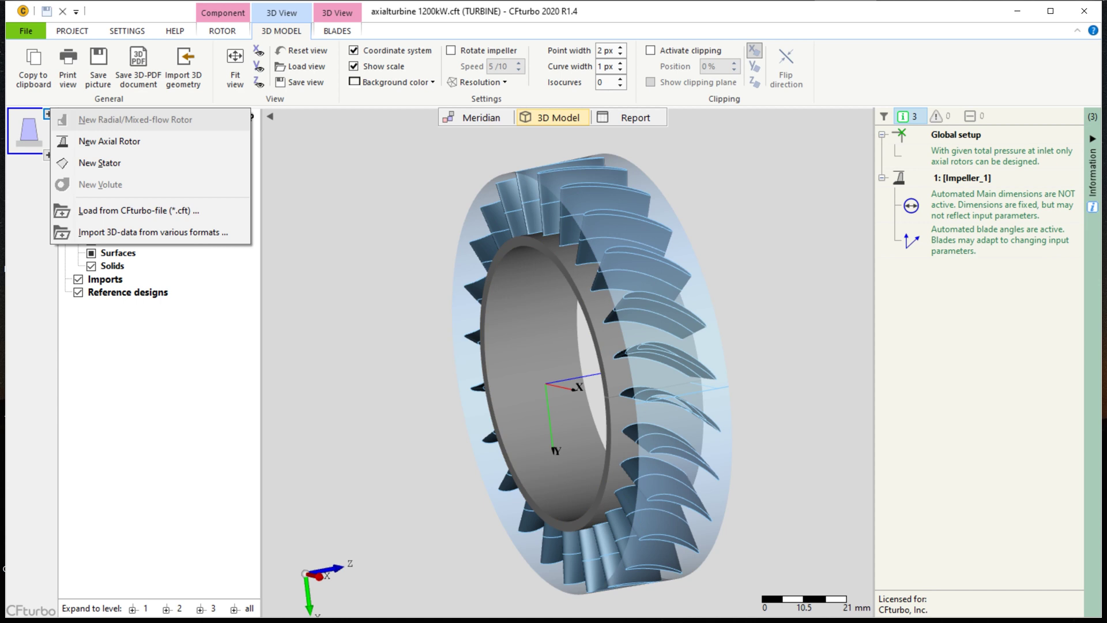
{"action": "left_click", "coordinate": [99, 163]}
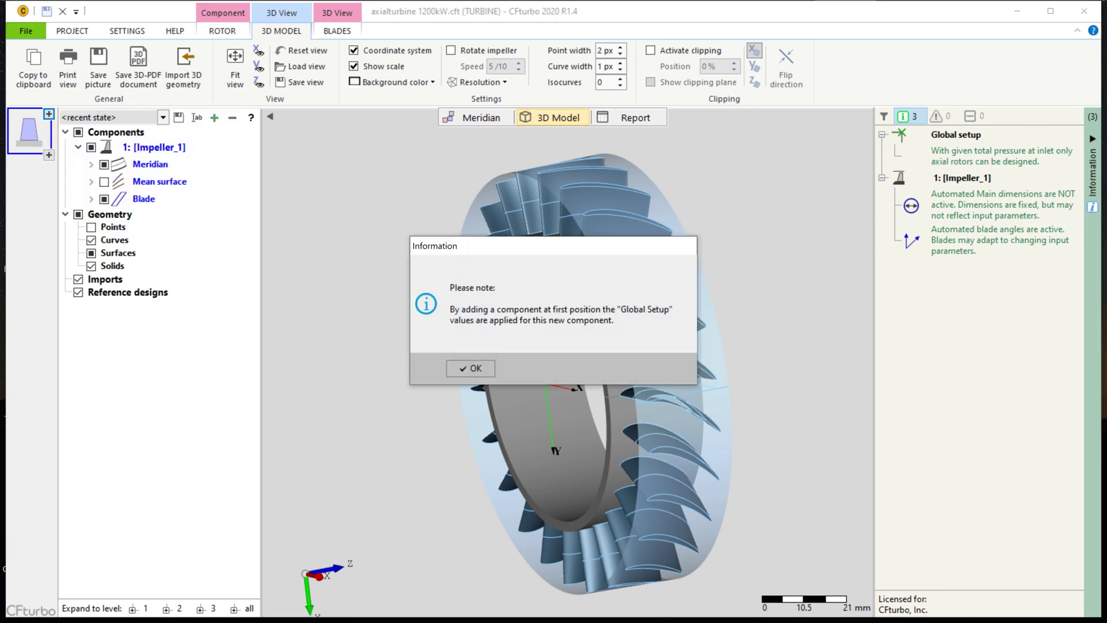
{"action": "key", "text": "Return"}
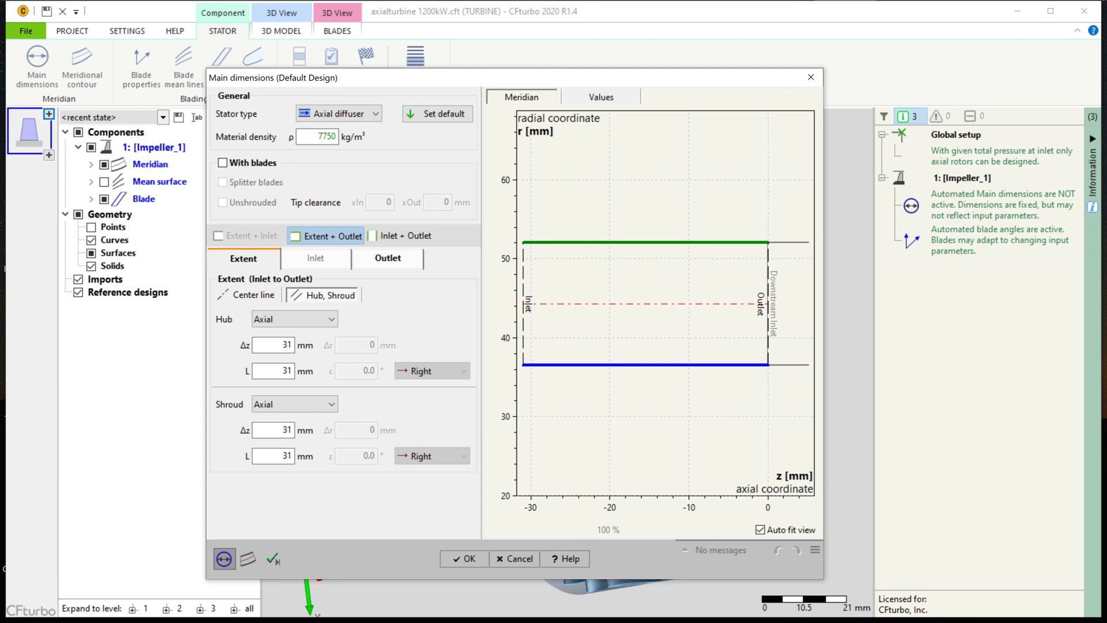
{"action": "left_click", "coordinate": [222, 162]}
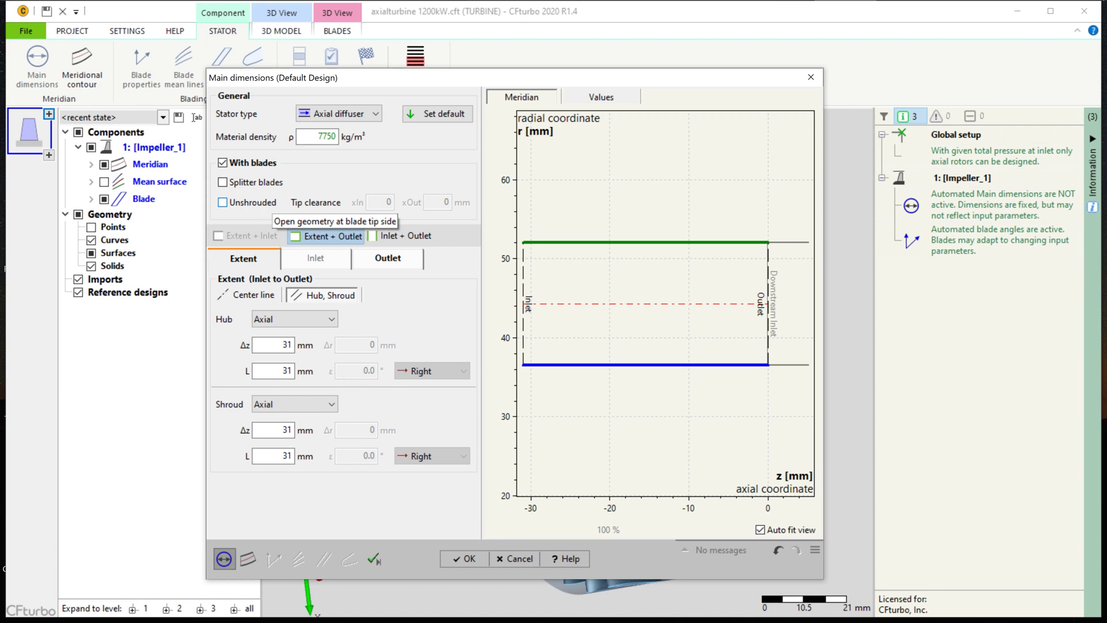
Set the stator's axial extent to 25 mm at both hub and shroud and continue to the meridional contour
{"action": "double_click", "coordinate": [273, 345]}
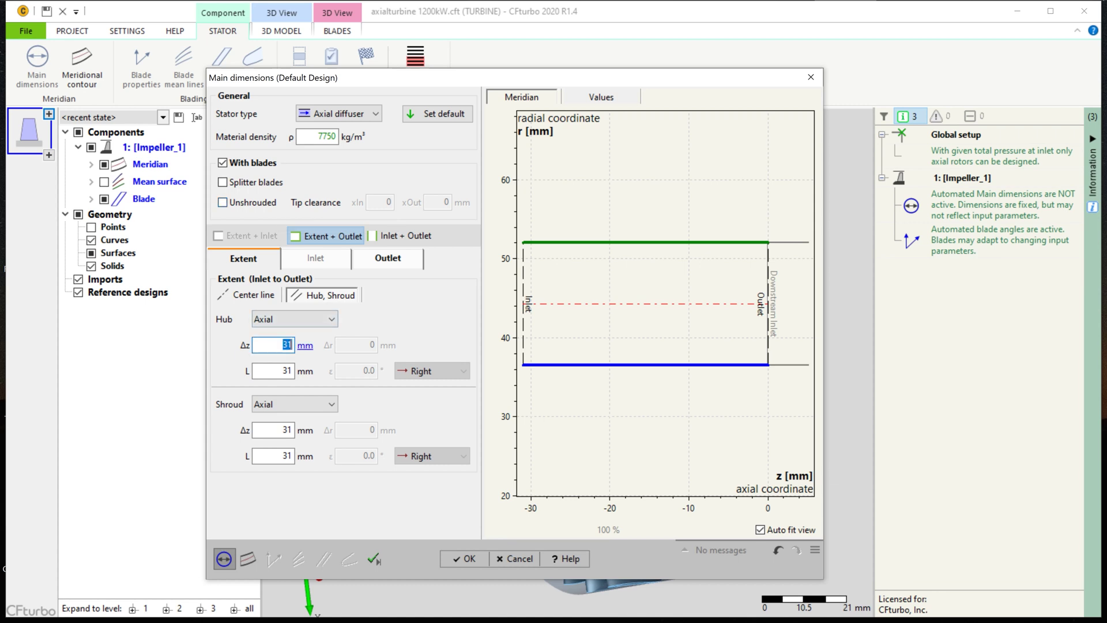
{"action": "type", "text": "25"}
{"action": "key", "text": "Tab"}
{"action": "key", "text": "Tab"}
{"action": "key", "text": "Tab"}
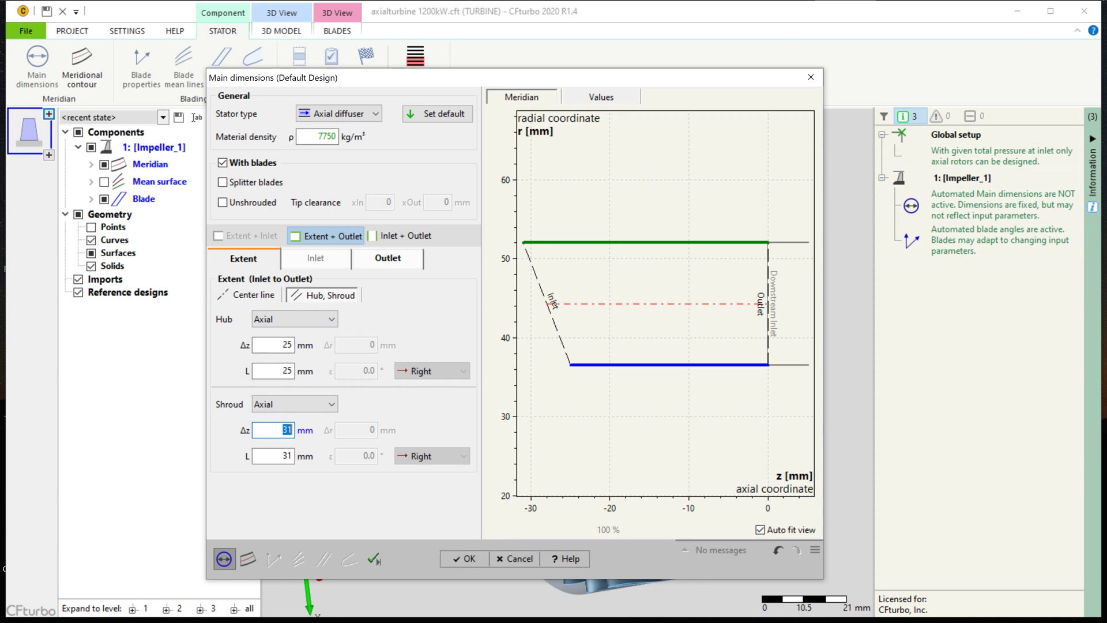
{"action": "type", "text": "25"}
{"action": "key", "text": "Tab"}
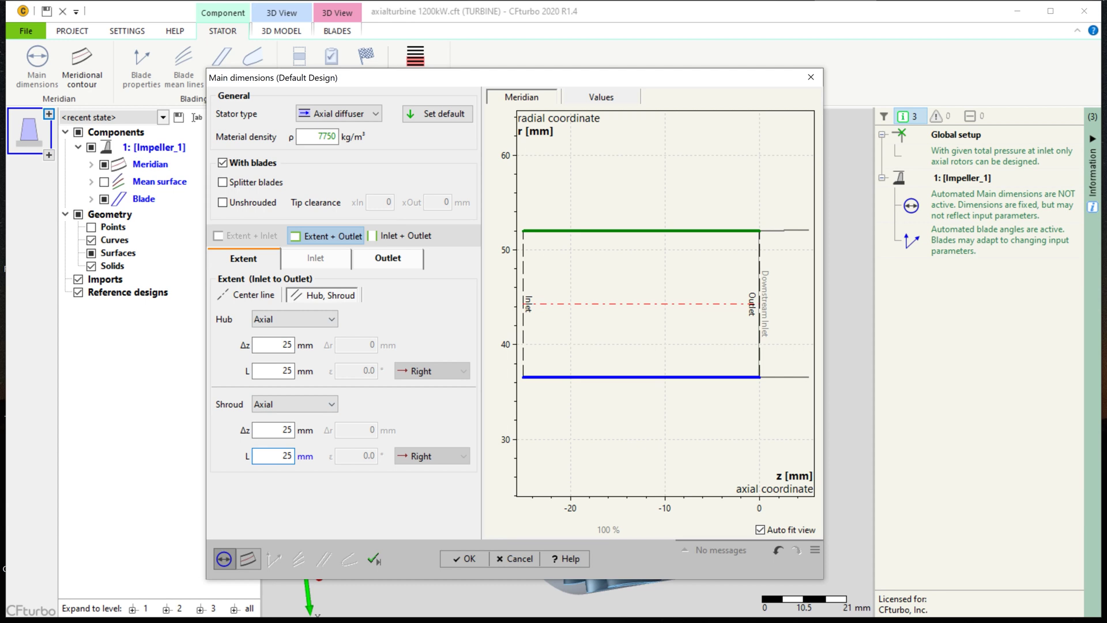
{"action": "key", "text": "Return"}
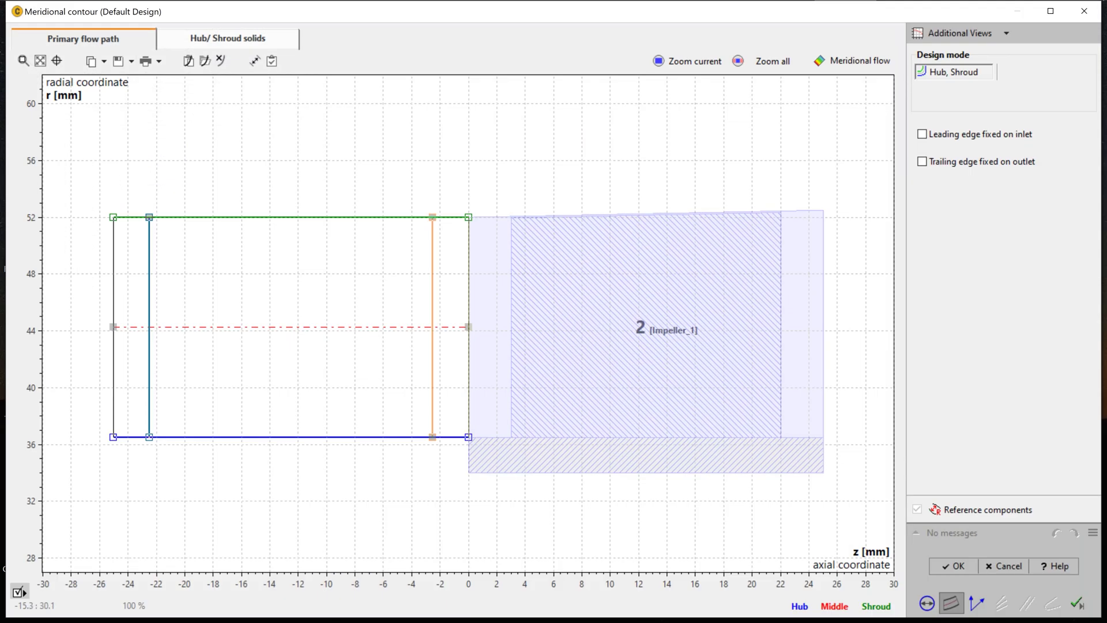
Check the stator's leading edge curve type and set its trailing edge to z = constant
{"action": "right_click", "coordinate": [149, 261]}
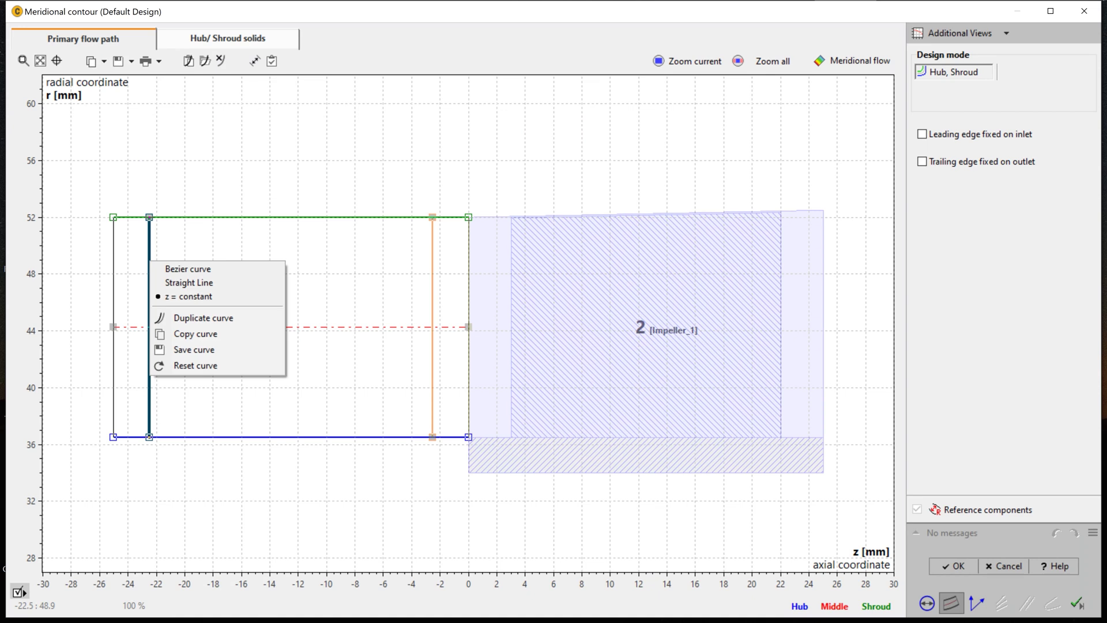
{"action": "key", "text": "Escape"}
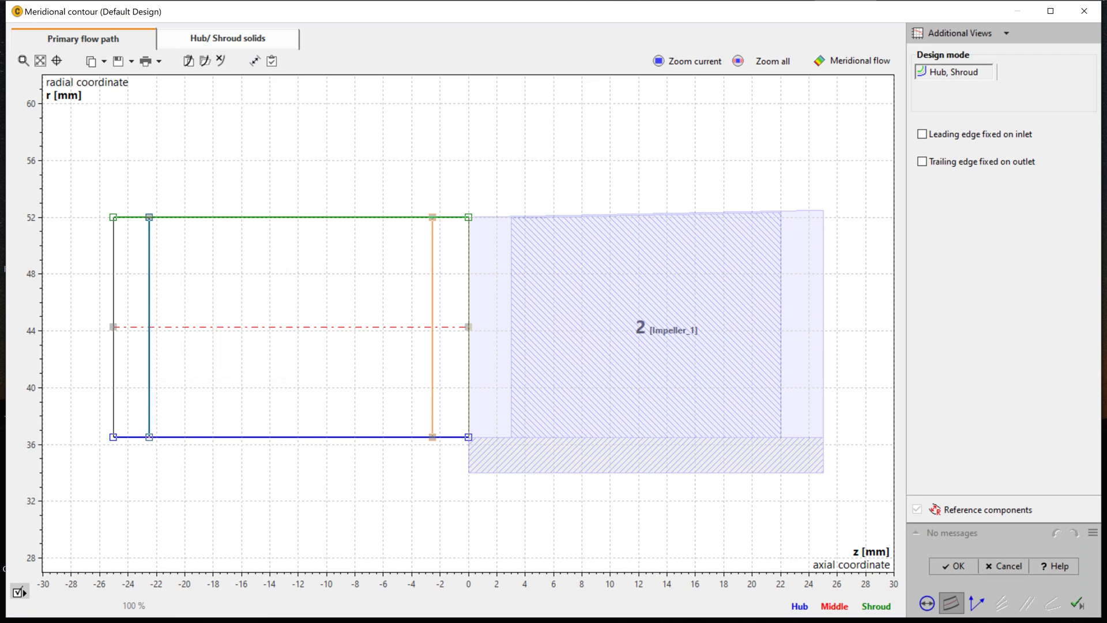
{"action": "right_click", "coordinate": [431, 285]}
{"action": "left_click", "coordinate": [497, 321]}
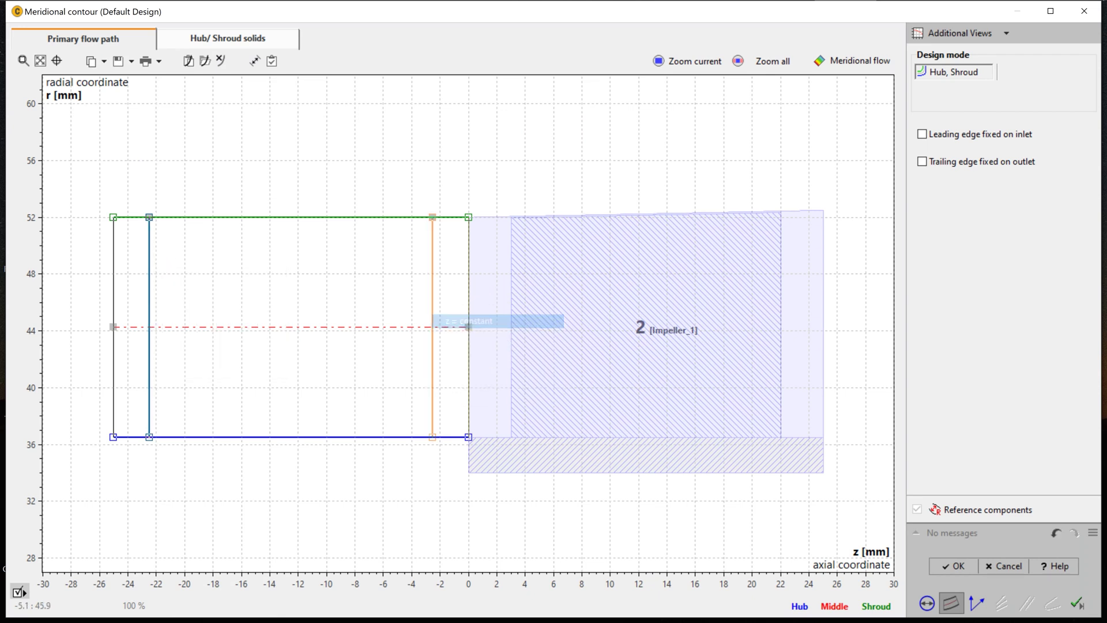
Place the stator's leading edge at z = -22 mm
{"action": "double_click", "coordinate": [149, 217]}
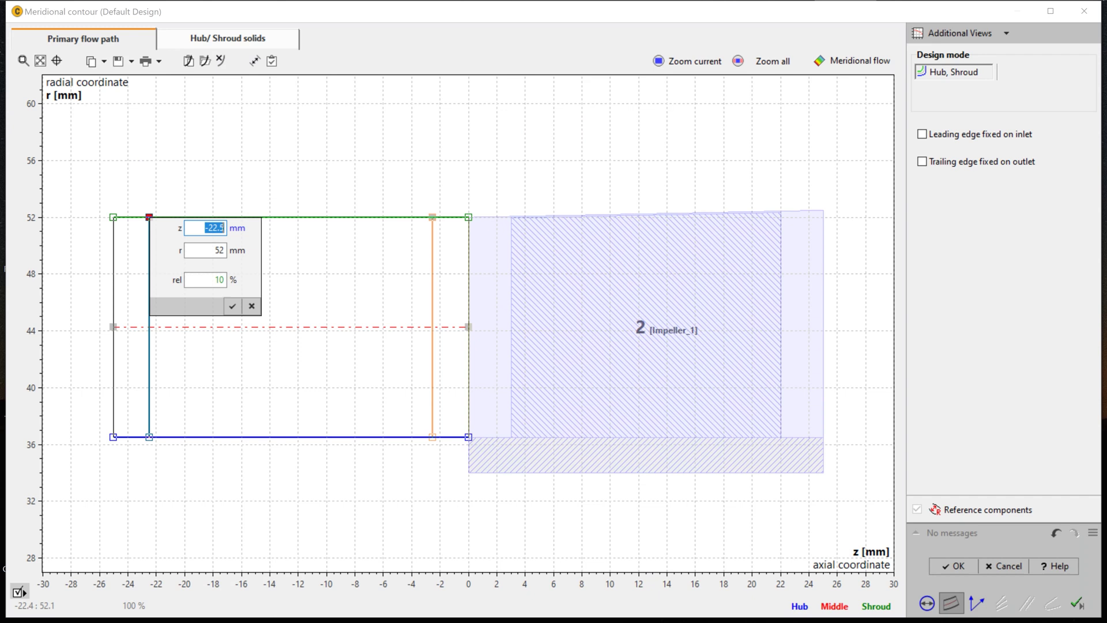
{"action": "left_click", "coordinate": [212, 228]}
{"action": "left_click_drag", "start_coordinate": [218, 227], "coordinate": [223, 228]}
{"action": "type", "text": "0"}
{"action": "key", "text": "BackSpace"}
{"action": "key", "text": "Return"}
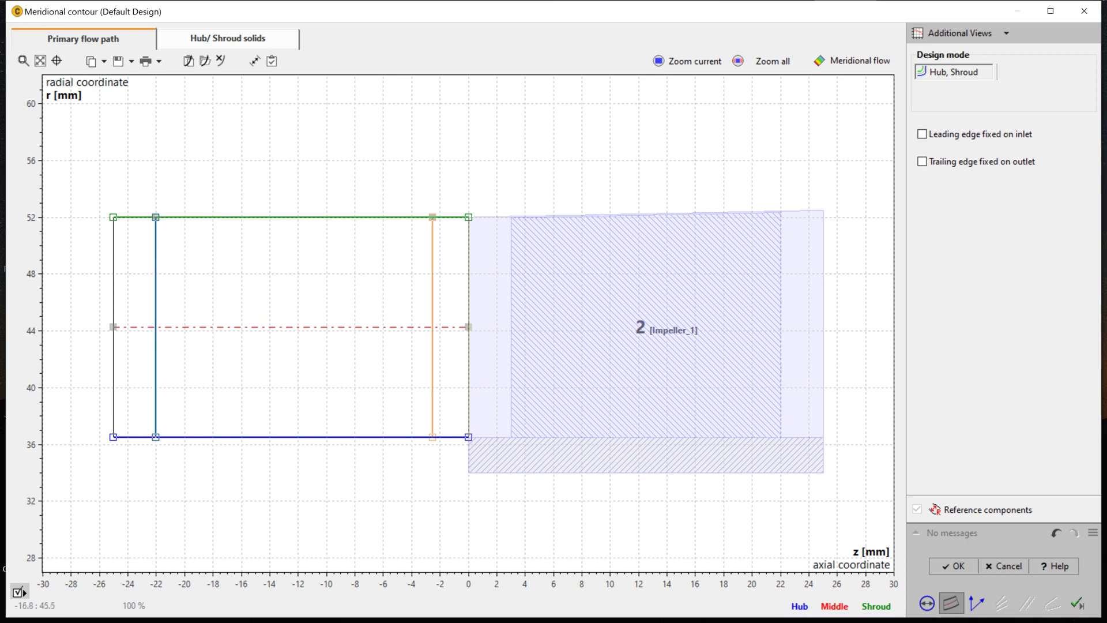
Place the stator's trailing edge at z = -3 mm
{"action": "left_click", "coordinate": [432, 217]}
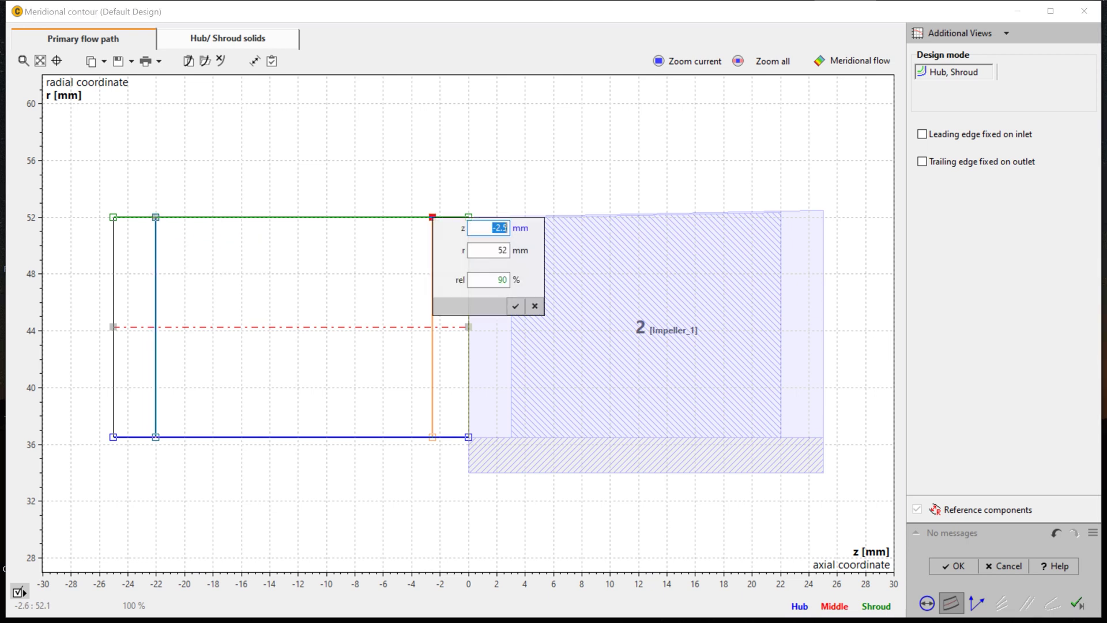
{"action": "key", "text": "End"}
{"action": "key", "text": "shift+Left"}
{"action": "key", "text": "shift+Left"}
{"action": "key", "text": "shift+Left"}
{"action": "type", "text": "3"}
{"action": "key", "text": "Tab"}
{"action": "key", "text": "Tab"}
{"action": "key", "text": "Return"}
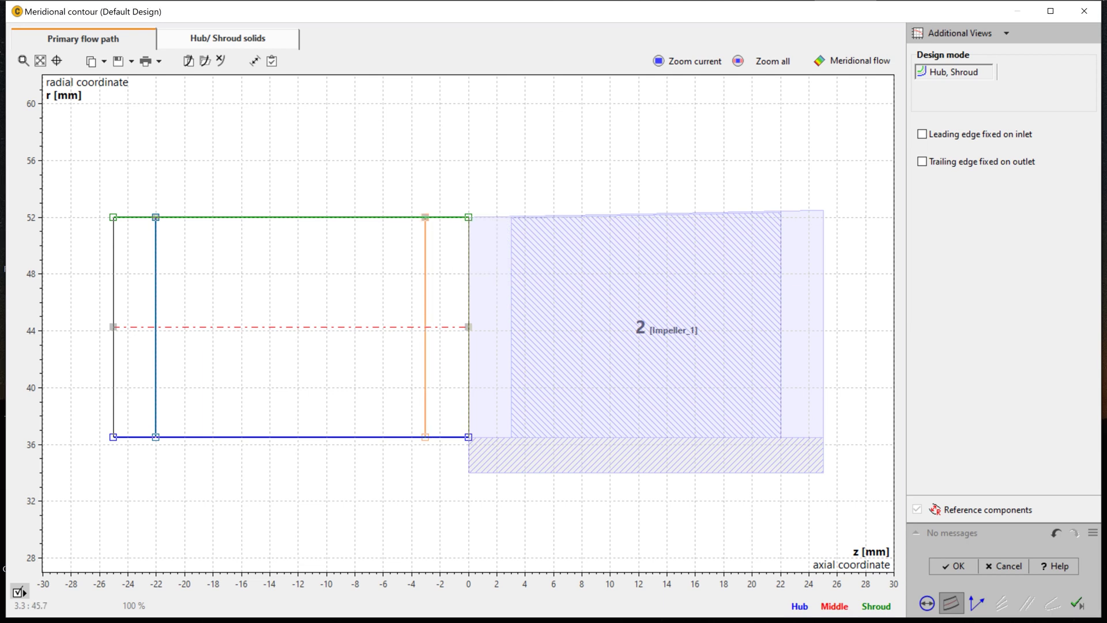
Activate the solid design for the stator and extend the hub solid to a radius of 34 mm at both ends
{"action": "left_click", "coordinate": [227, 39]}
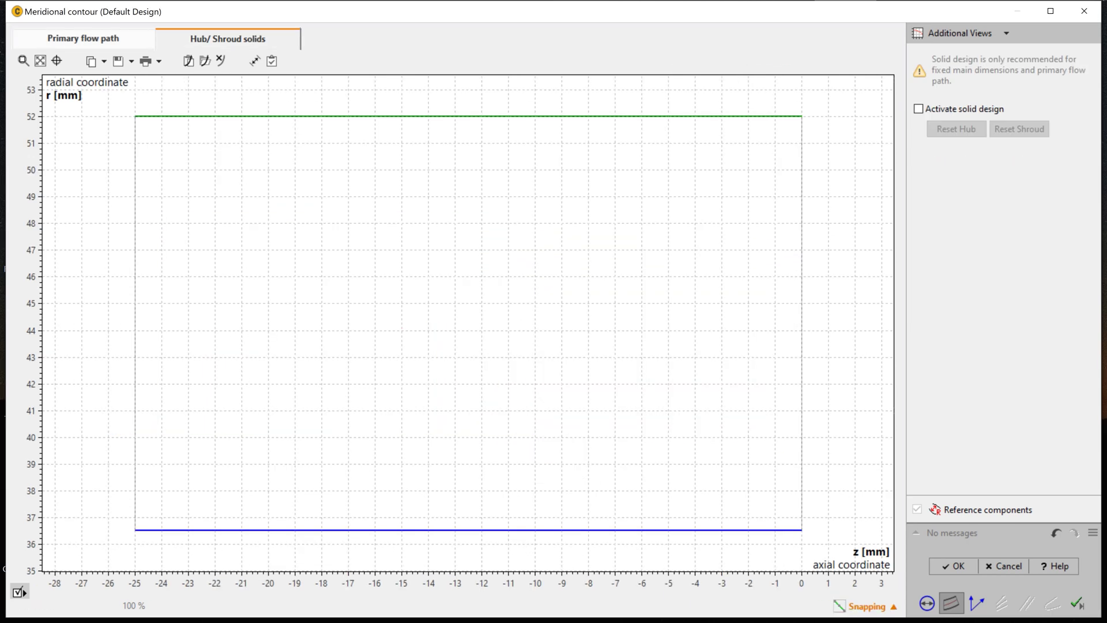
{"action": "left_click", "coordinate": [918, 108]}
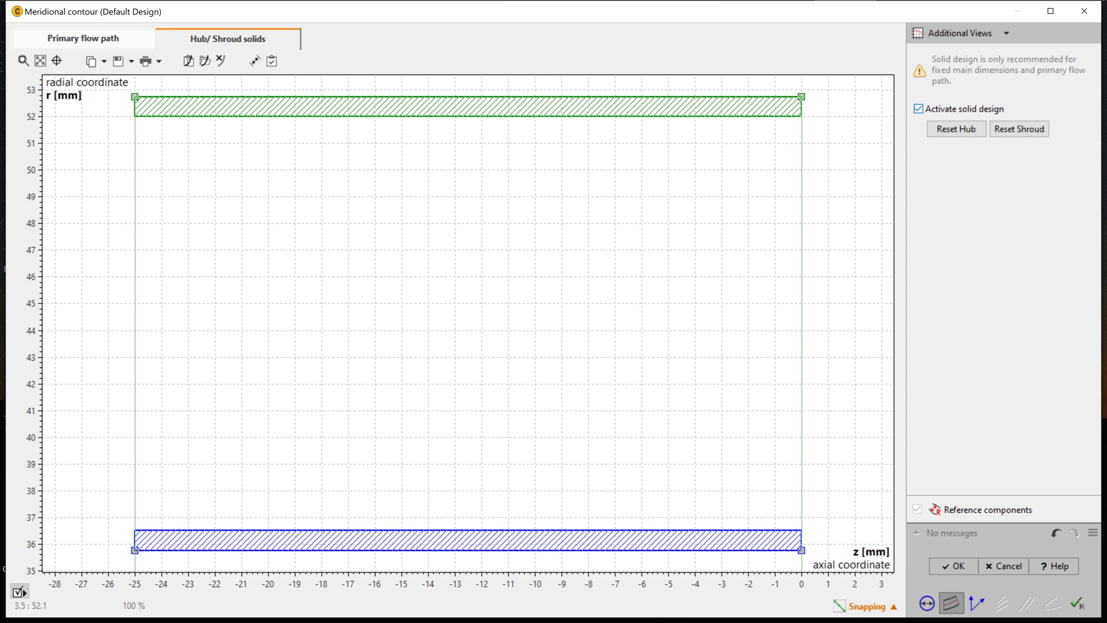
{"action": "scroll", "coordinate": [525, 340], "scroll_direction": "down", "scroll_amount": 1}
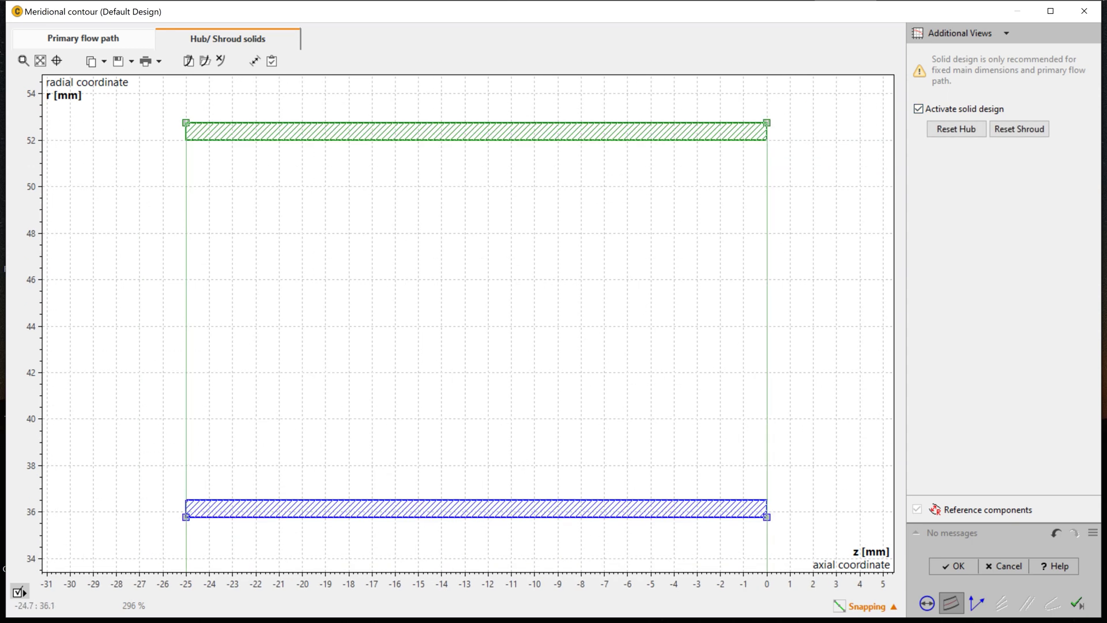
{"action": "right_click", "coordinate": [185, 516]}
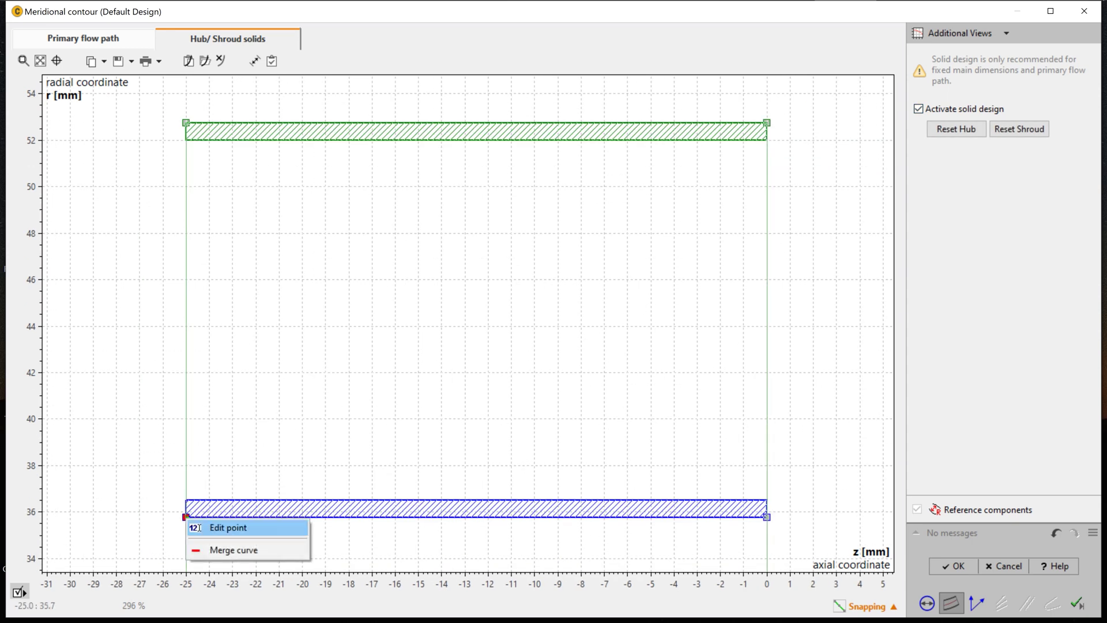
{"action": "left_click", "coordinate": [199, 527]}
{"action": "left_click_drag", "start_coordinate": [255, 549], "coordinate": [239, 549]}
{"action": "type", "text": "4"}
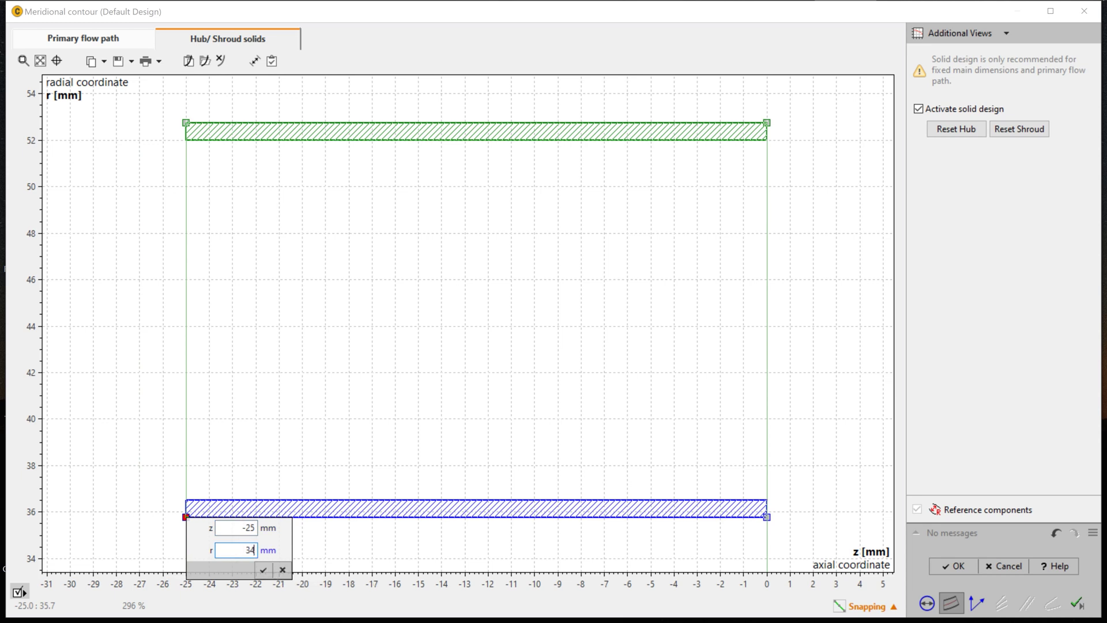
{"action": "key", "text": "Return"}
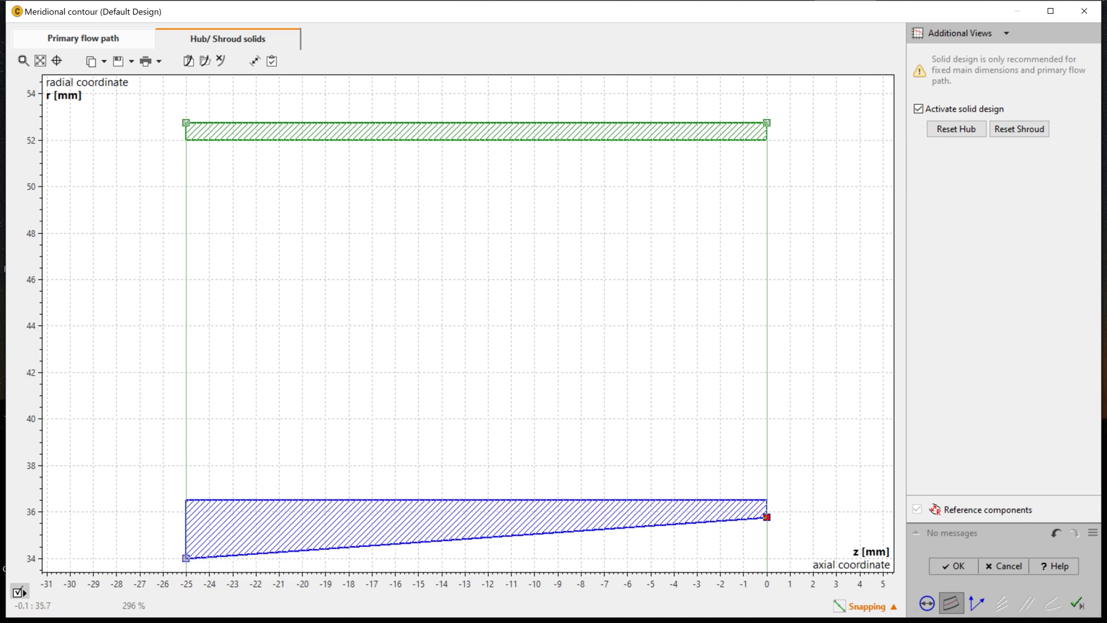
{"action": "left_click_drag", "start_coordinate": [767, 517], "coordinate": [771, 553]}
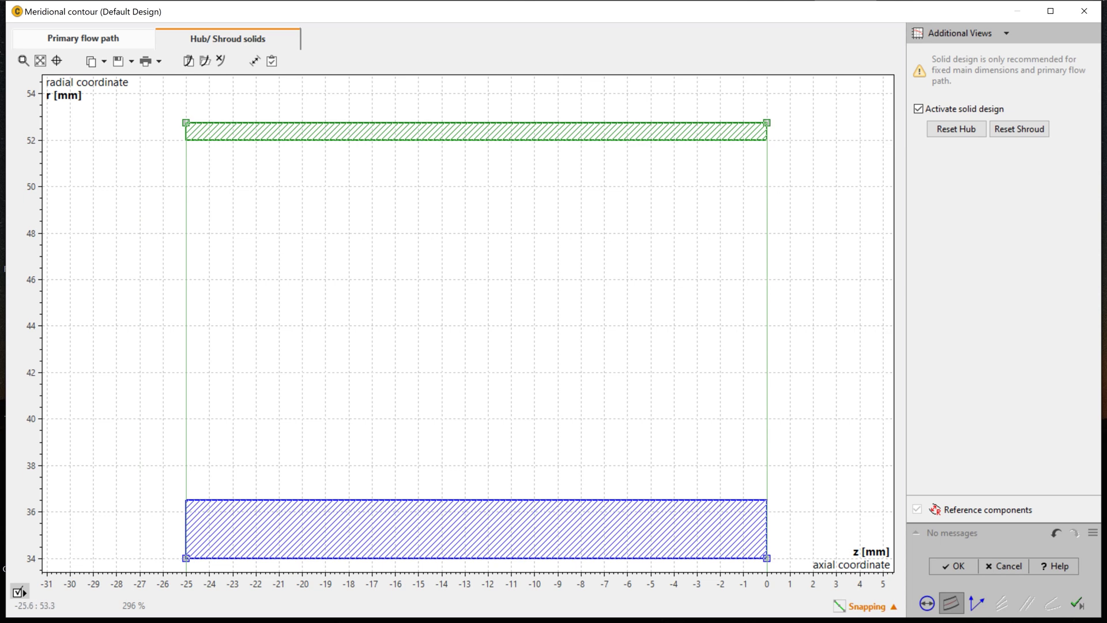
Extend the stator's shroud solid to an outer radius of 53 mm at both ends
{"action": "right_click", "coordinate": [186, 123]}
{"action": "left_click", "coordinate": [225, 130]}
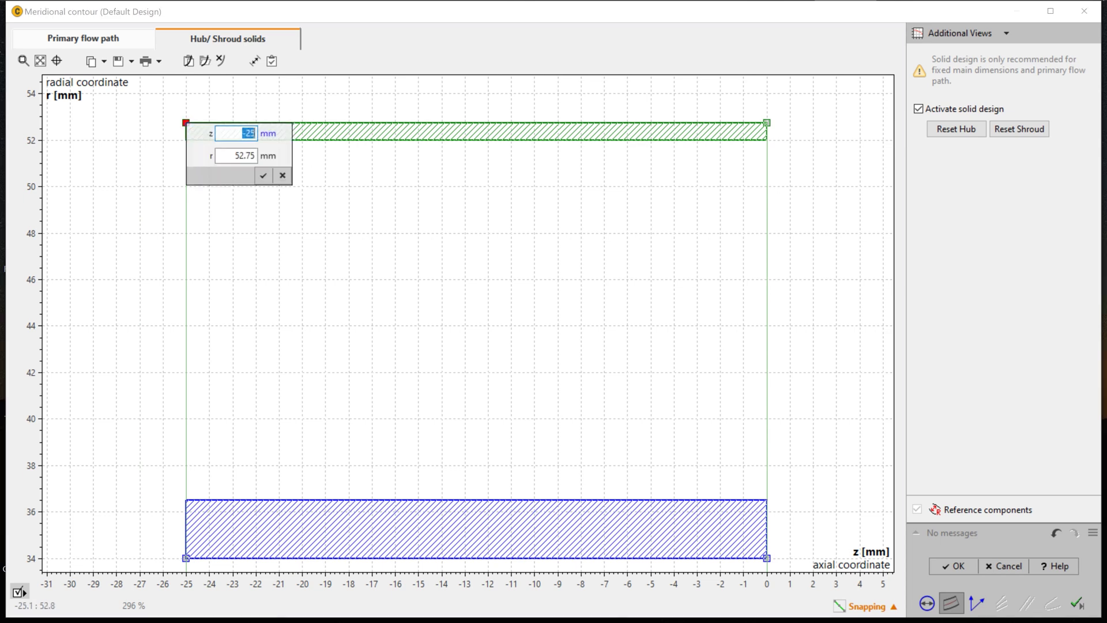
{"action": "left_click_drag", "start_coordinate": [256, 155], "coordinate": [240, 157]}
{"action": "type", "text": "3"}
{"action": "left_click", "coordinate": [263, 176]}
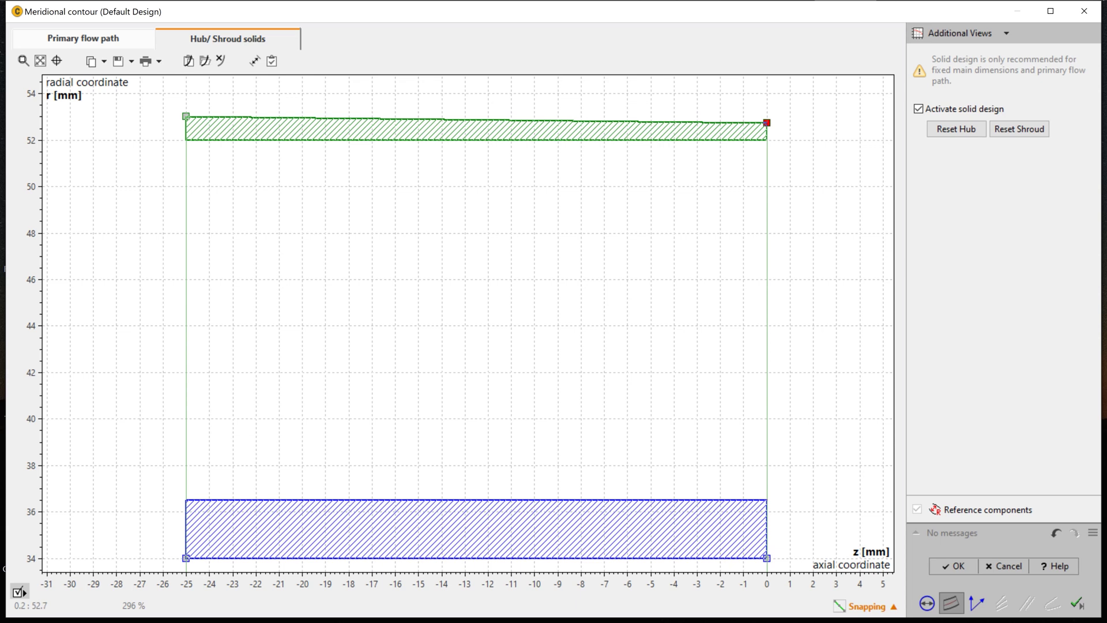
{"action": "left_click_drag", "start_coordinate": [767, 122], "coordinate": [767, 116]}
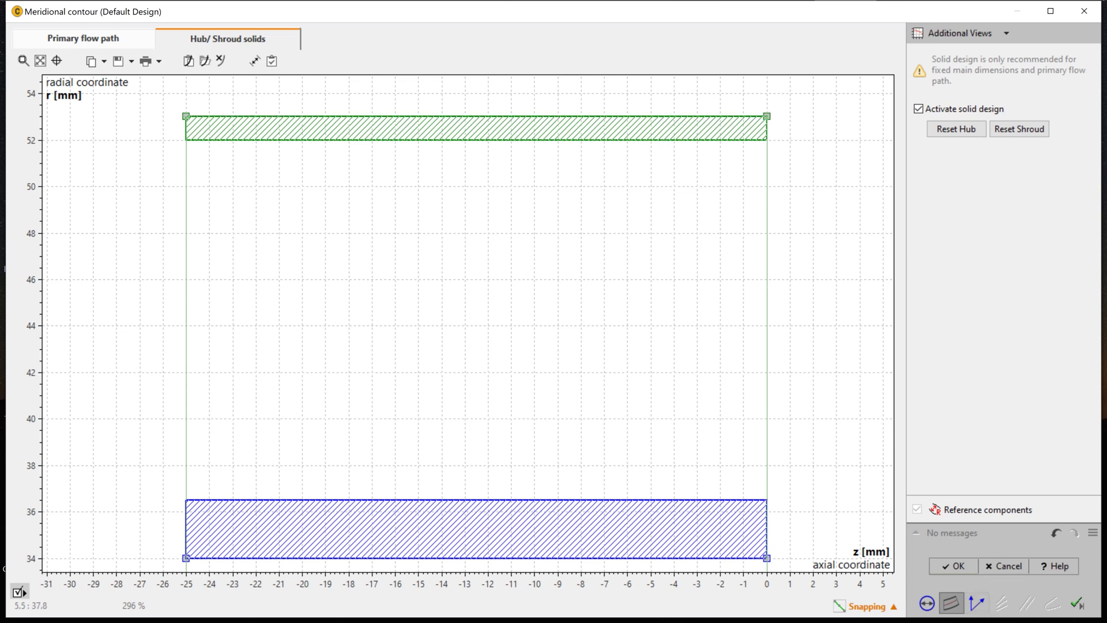
Continue to the stator's blade properties and accept 19 stator blades in the impeller-stator interference check
{"action": "left_click", "coordinate": [977, 603]}
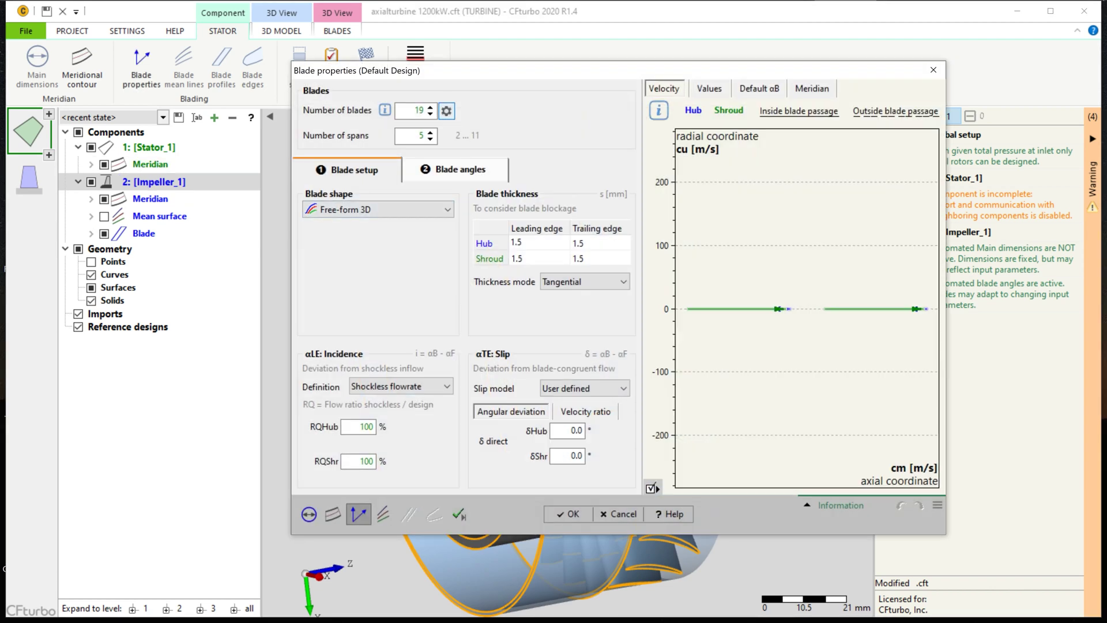
{"action": "left_click", "coordinate": [447, 110]}
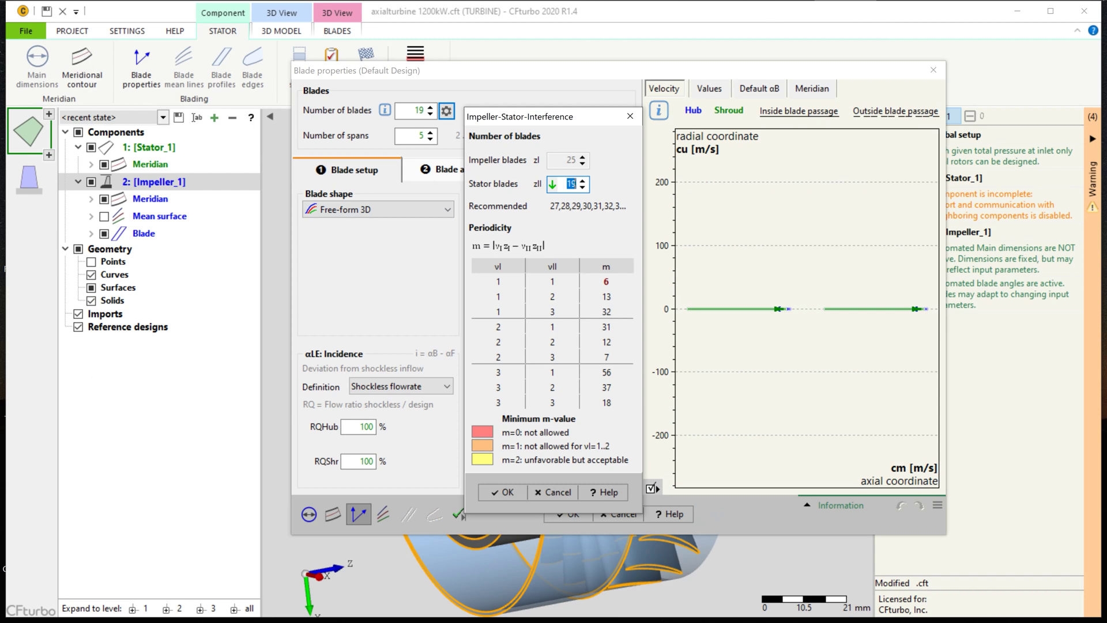
{"action": "left_click", "coordinate": [502, 492]}
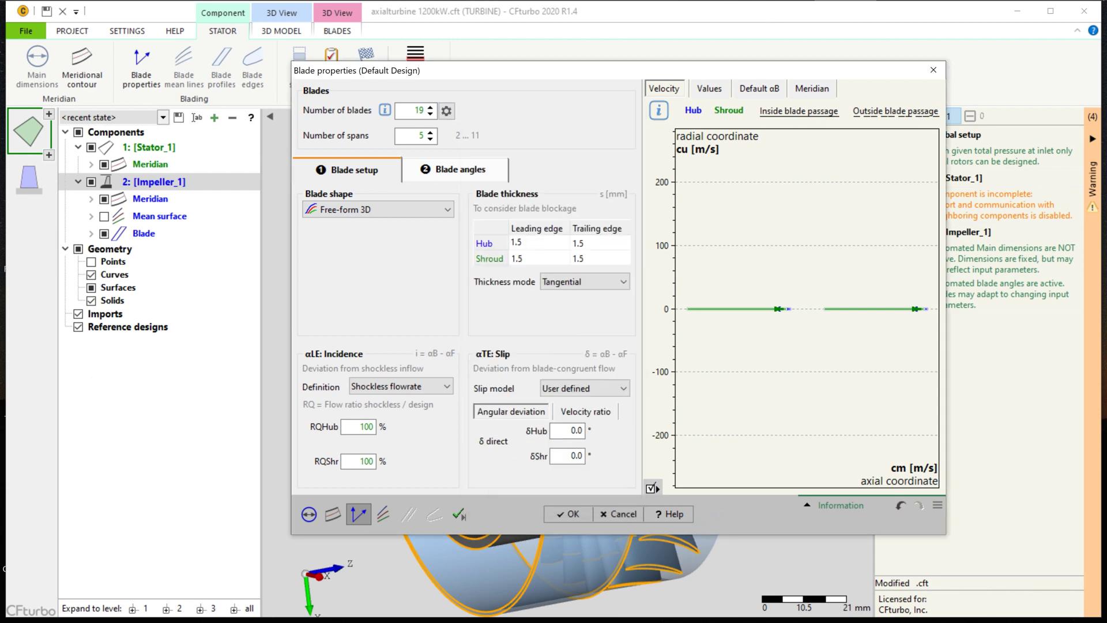
Set the number of spans to 3 and keep the Free-form 3D blade shape
{"action": "left_click", "coordinate": [430, 139]}
{"action": "left_click", "coordinate": [377, 210]}
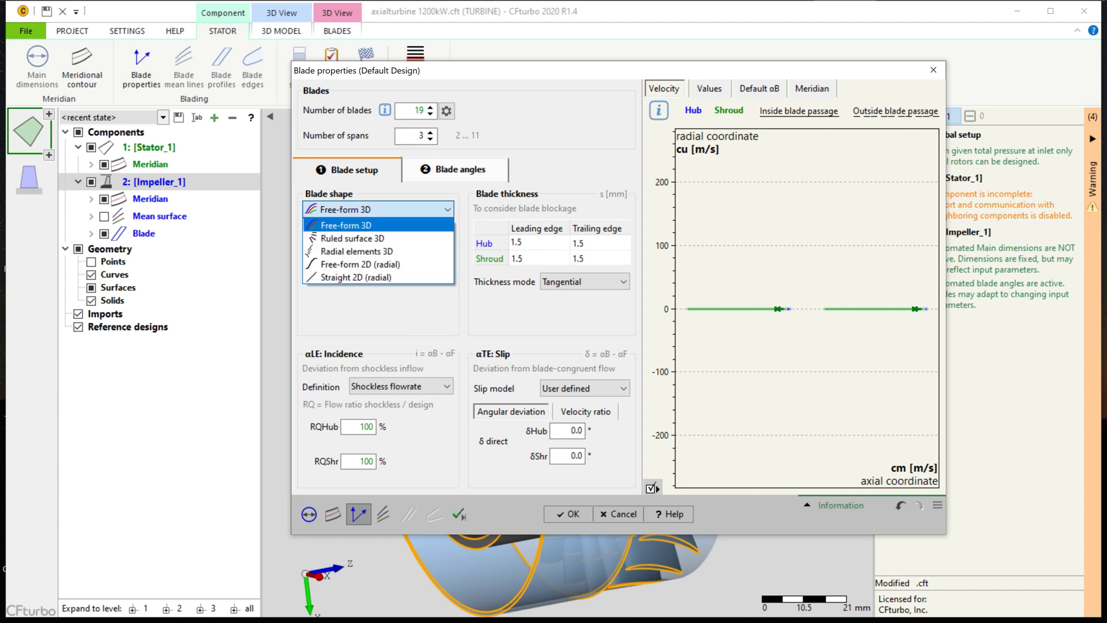
{"action": "key", "text": "Escape"}
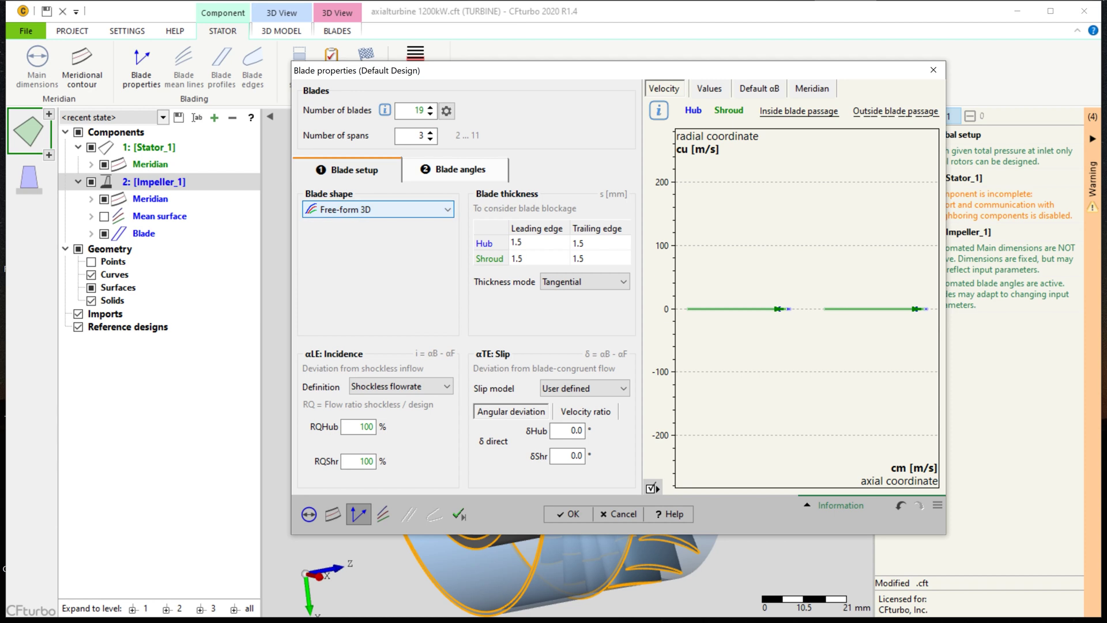
Set the stator blade's trailing edge thickness to 1 mm at both hub and shroud
{"action": "left_click", "coordinate": [578, 243]}
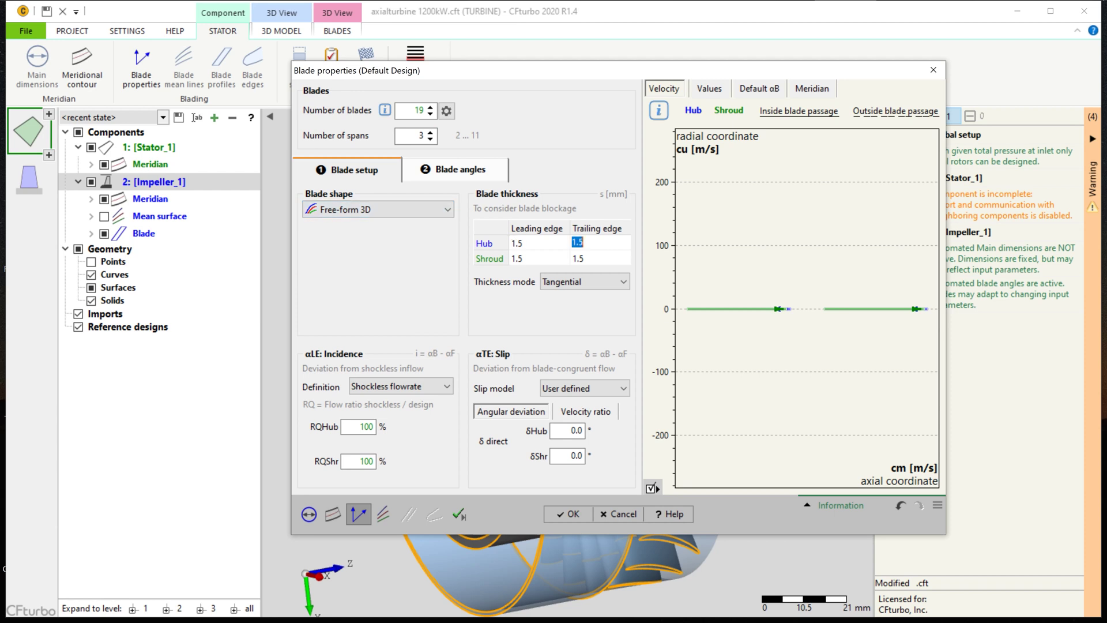
{"action": "left_click", "coordinate": [517, 242]}
{"action": "left_click", "coordinate": [578, 242]}
{"action": "left_click", "coordinate": [583, 242]}
{"action": "key", "text": "shift+Left"}
{"action": "key", "text": "BackSpace"}
{"action": "key", "text": "Down"}
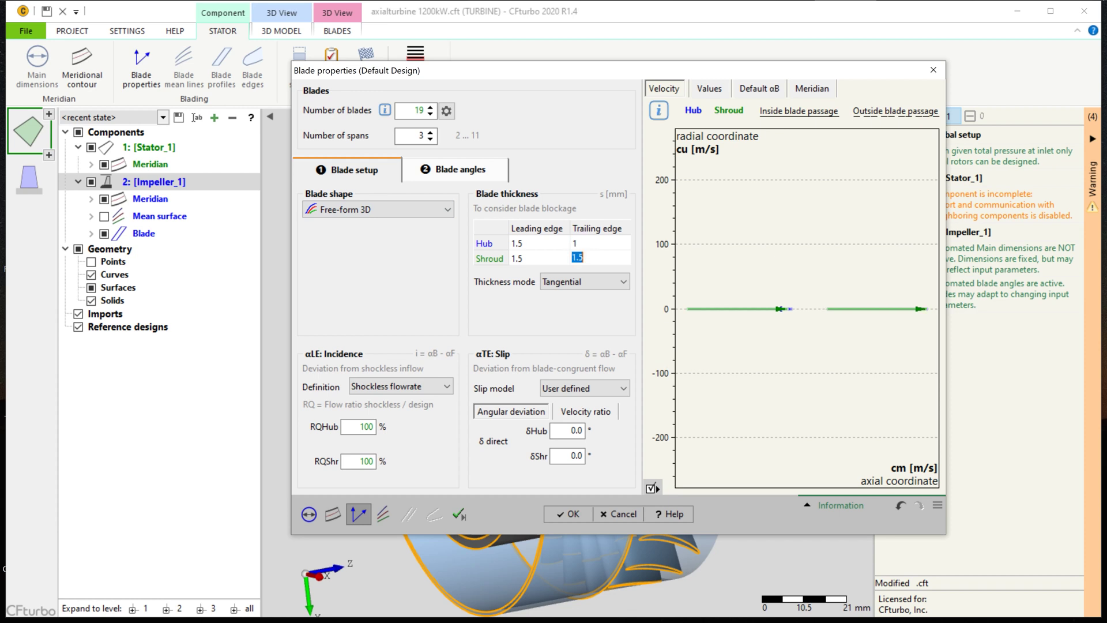
{"action": "key", "text": "End"}
{"action": "key", "text": "shift+Left"}
{"action": "key", "text": "BackSpace"}
{"action": "key", "text": "Up"}
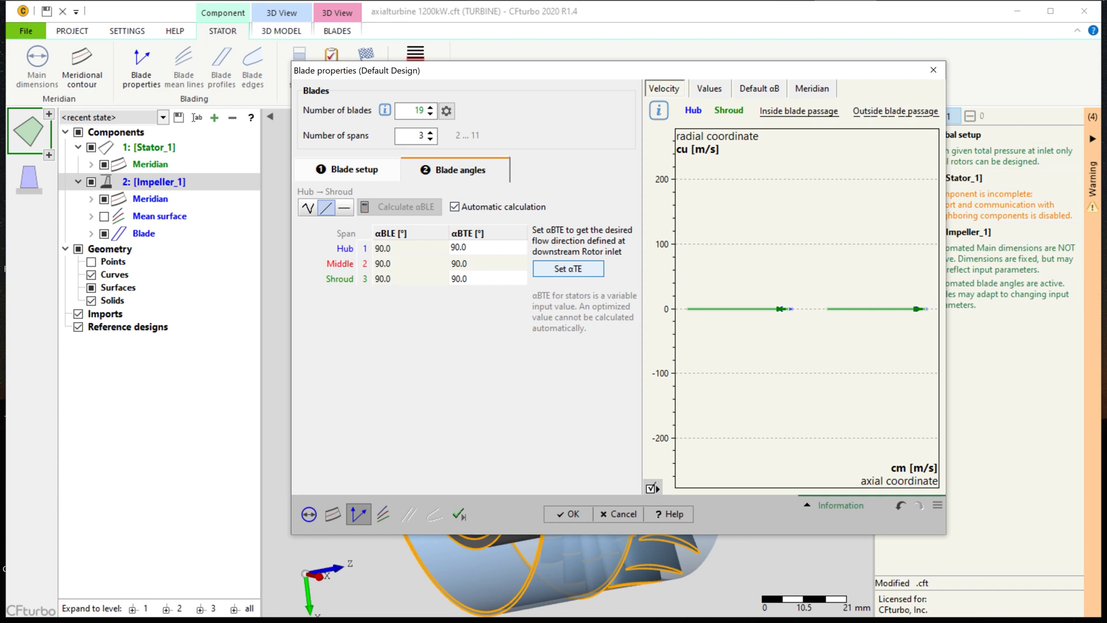
Set the stator's trailing-edge blade angles to match the flow direction at the downstream rotor inlet, and continue to the blade mean lines
{"action": "left_click", "coordinate": [568, 268]}
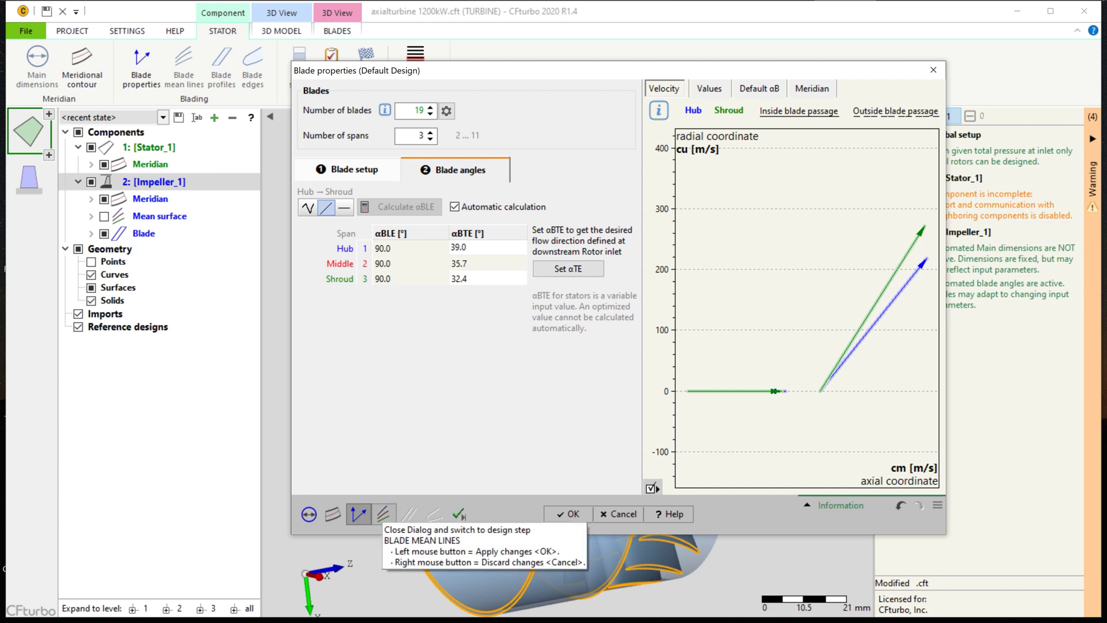
{"action": "left_click", "coordinate": [383, 513]}
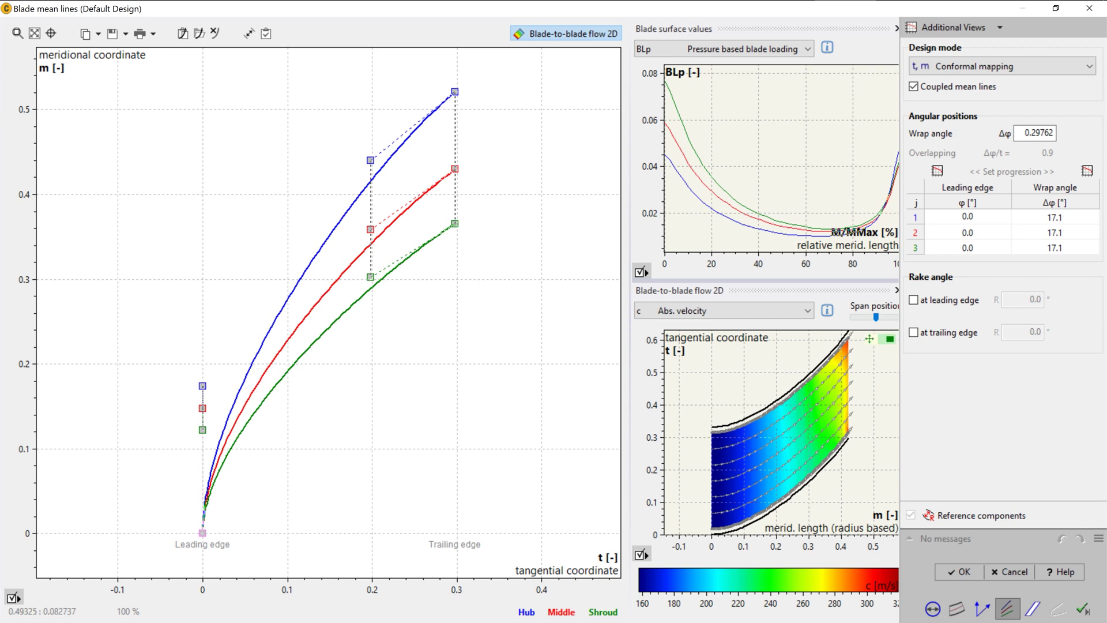
Display the static pressure in the blade-to-blade flow view of the stator
{"action": "left_click", "coordinate": [724, 310]}
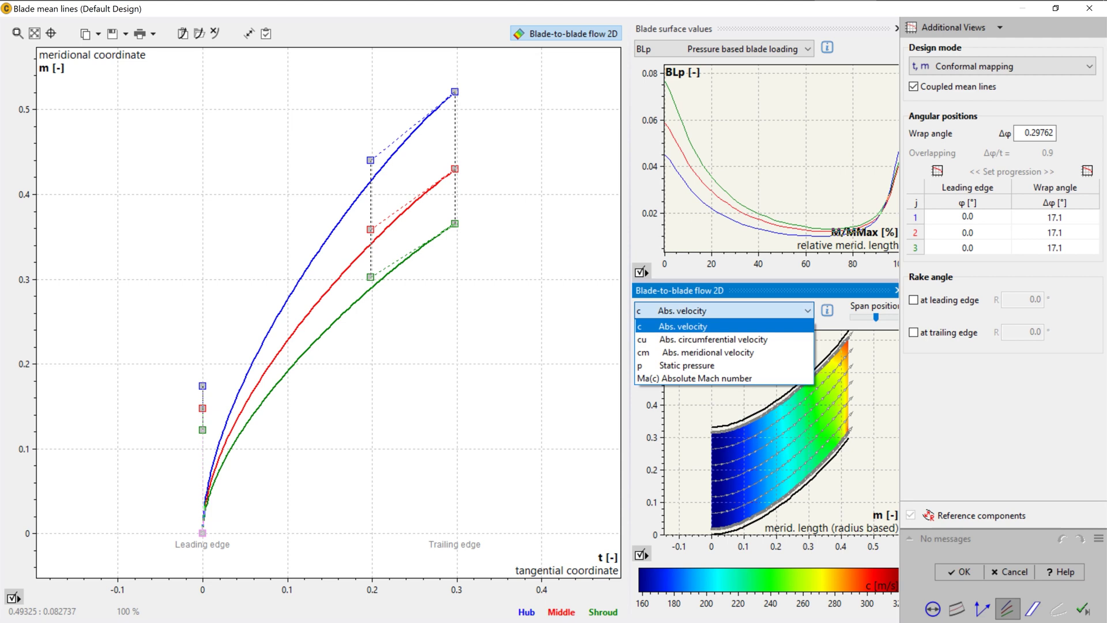
{"action": "left_click", "coordinate": [686, 365]}
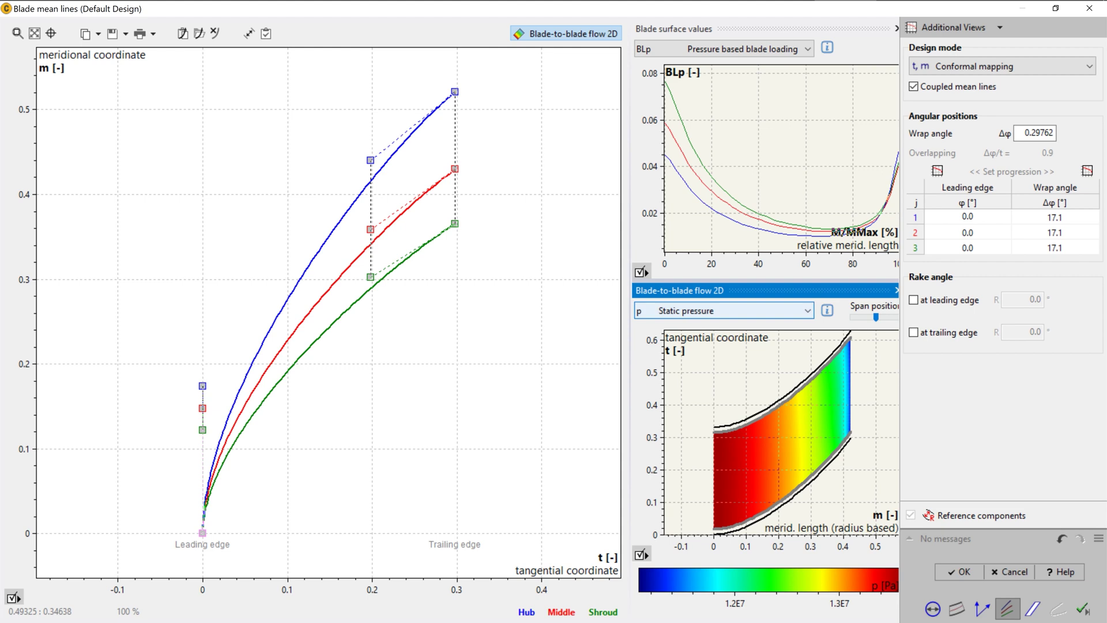
{"action": "left_click", "coordinate": [723, 310]}
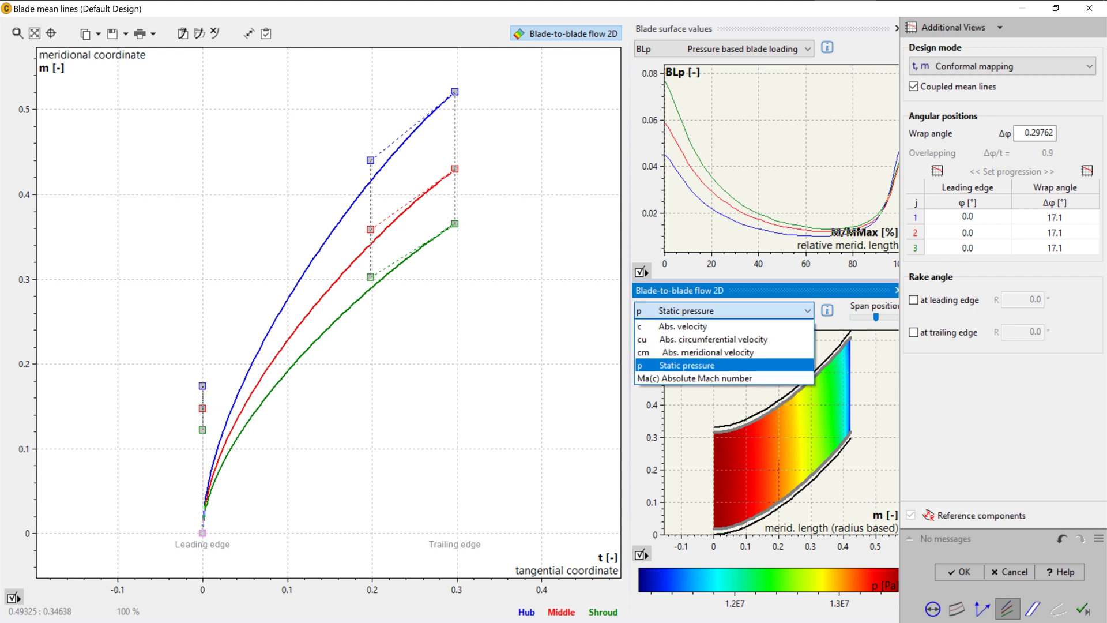
{"action": "left_click", "coordinate": [686, 365]}
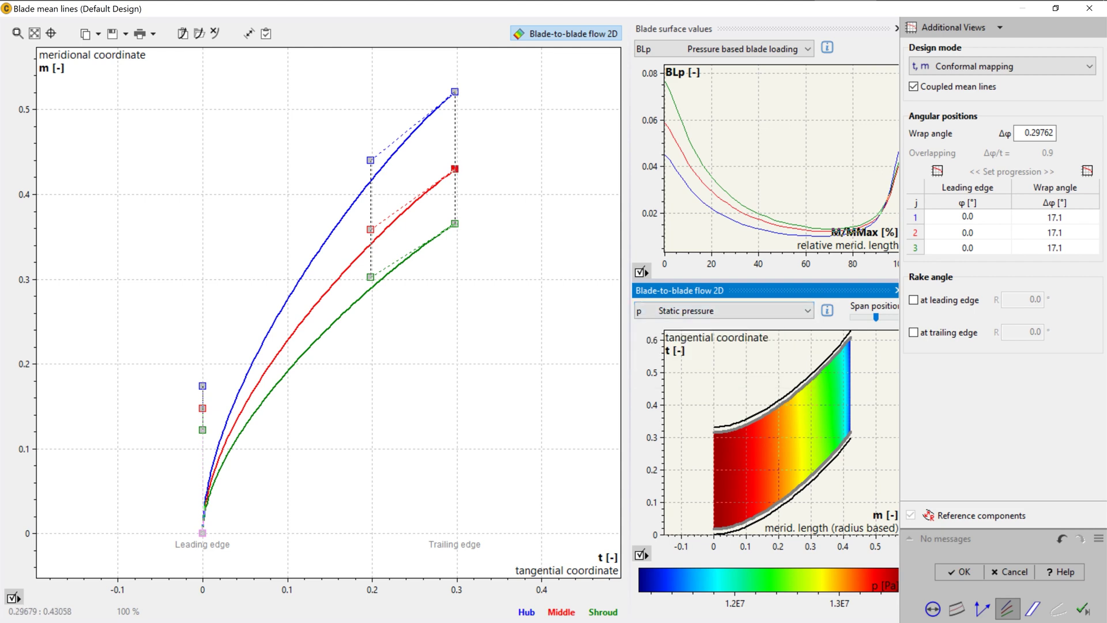
Set the mean lines' trailing edge position to 16° and lower the middle span's upper control point to reshape the curves
{"action": "double_click", "coordinate": [454, 168]}
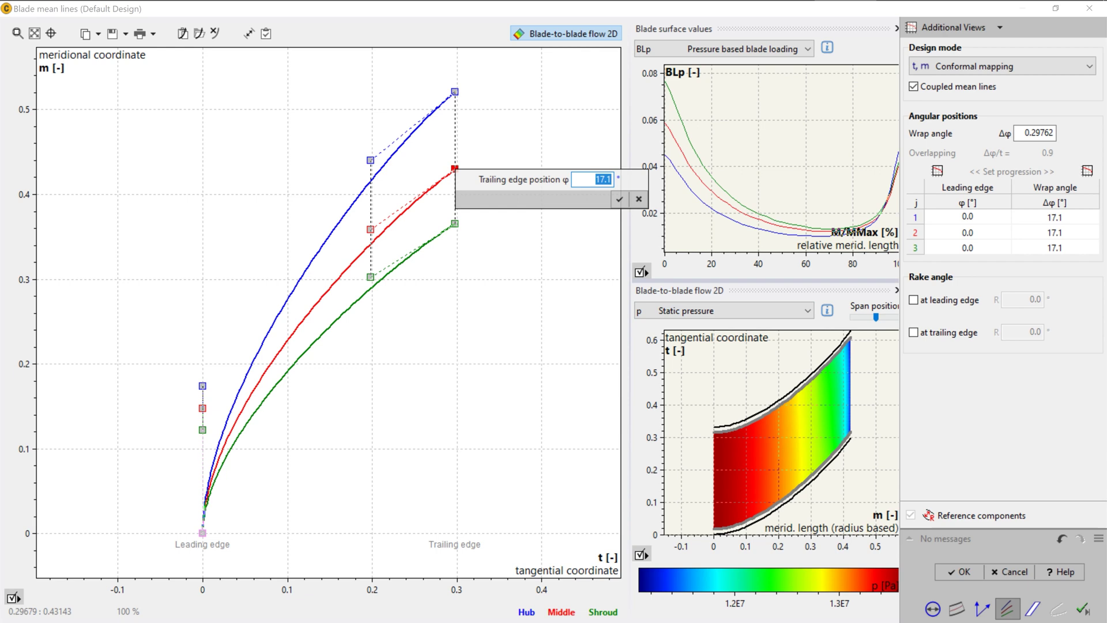
{"action": "left_click", "coordinate": [602, 179]}
{"action": "left_click_drag", "start_coordinate": [599, 179], "coordinate": [610, 179]}
{"action": "type", "text": "6"}
{"action": "key", "text": "Return"}
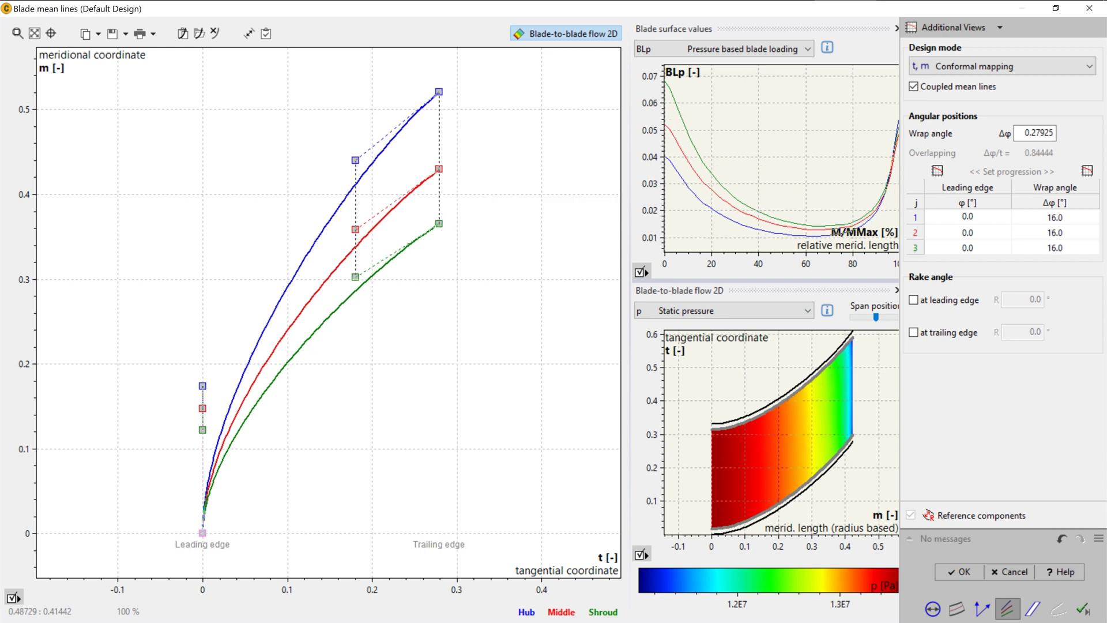
{"action": "left_click_drag", "start_coordinate": [355, 229], "coordinate": [341, 297]}
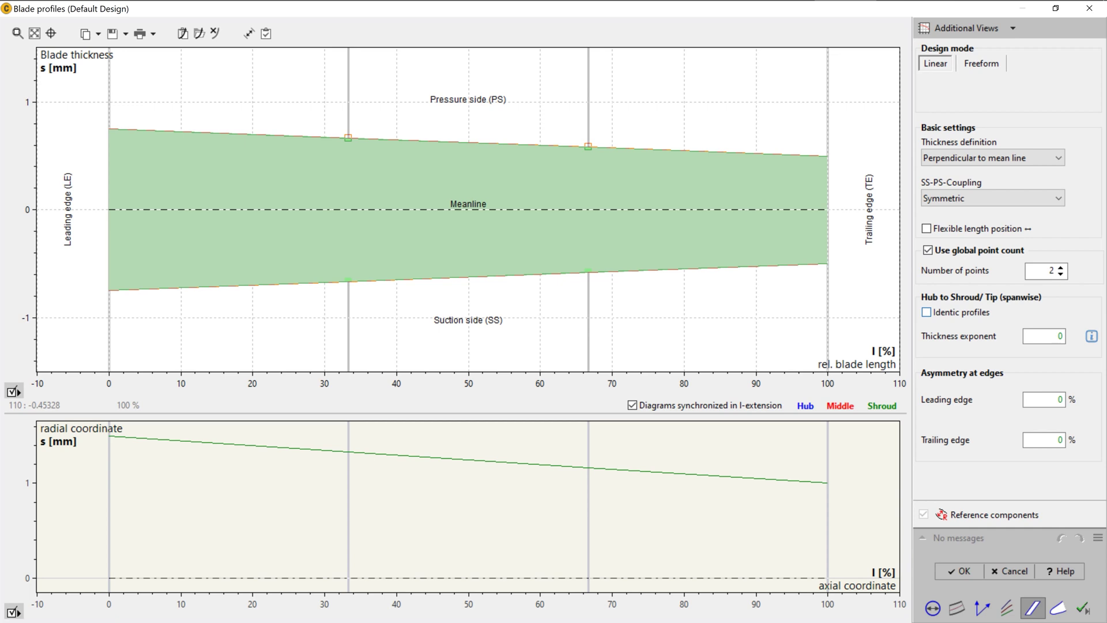
Make the blade profiles identical and freeform, raising the front control point to about 1.2 mm and the rear one to about 0.75 mm
{"action": "left_click", "coordinate": [925, 312]}
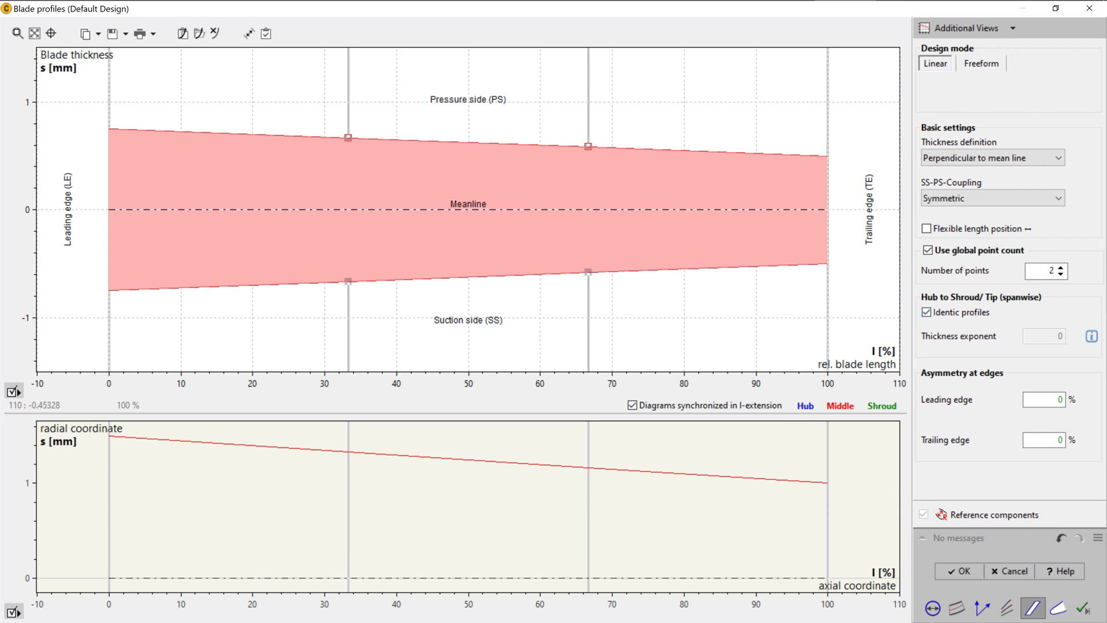
{"action": "left_click", "coordinate": [982, 63]}
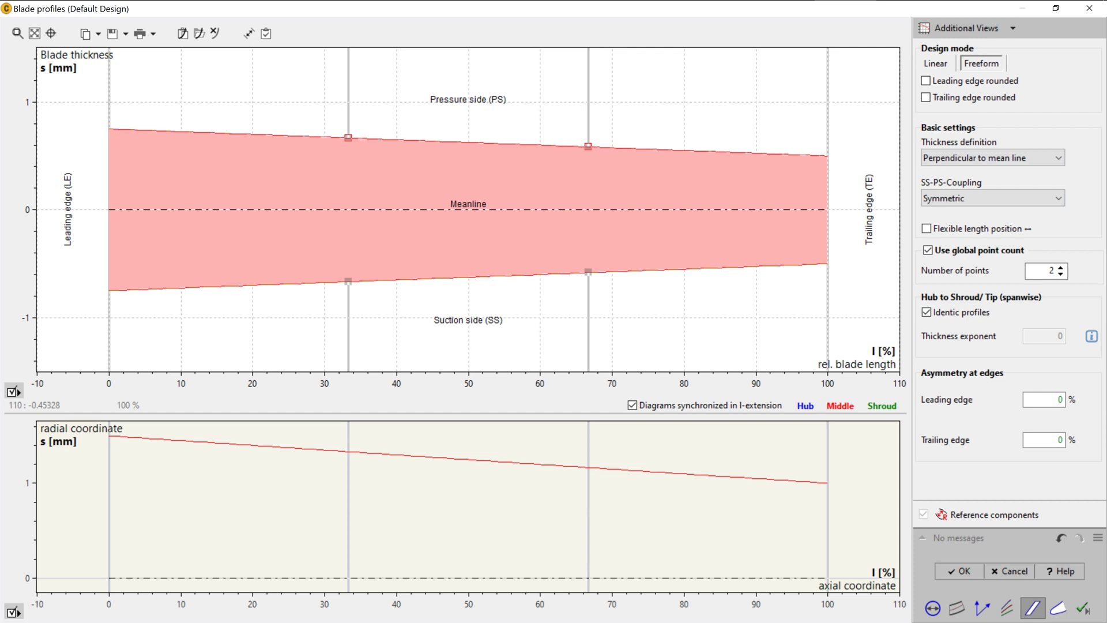
{"action": "left_click_drag", "start_coordinate": [348, 136], "coordinate": [348, 84]}
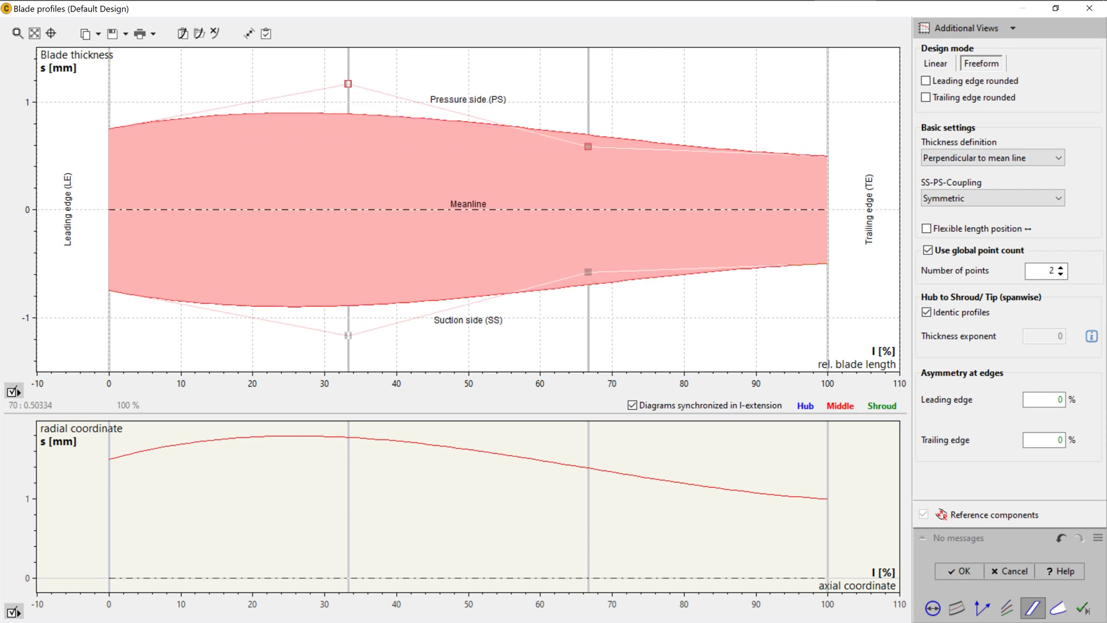
{"action": "left_click_drag", "start_coordinate": [588, 146], "coordinate": [588, 131]}
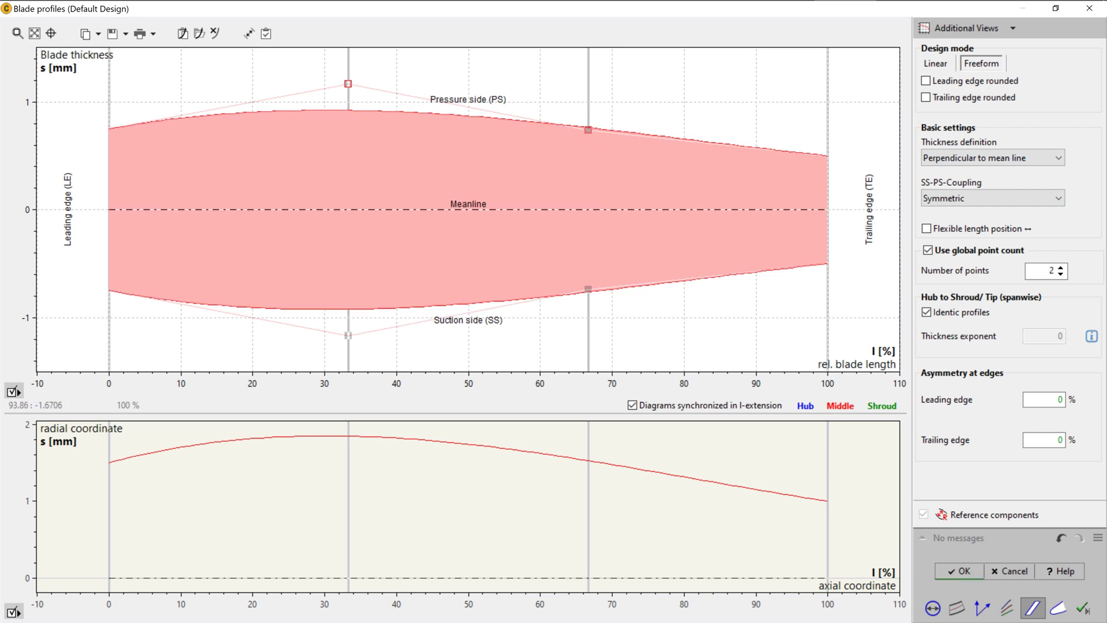
{"action": "left_click", "coordinate": [959, 570]}
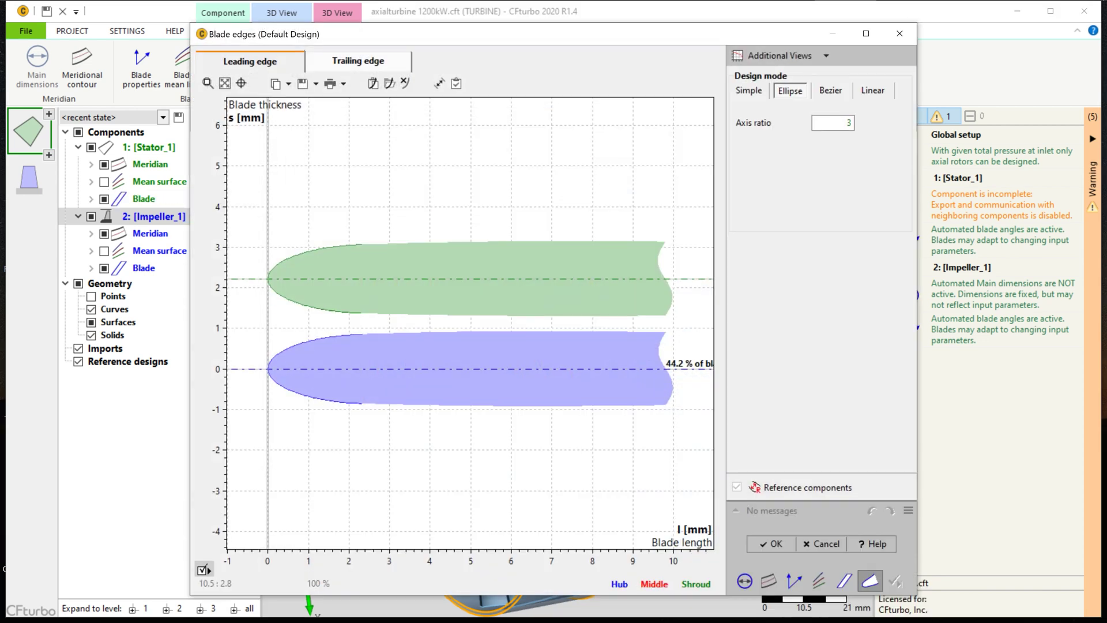
Shape the stator blade's trailing edge as an ellipse with an axis ratio of 6 and accept the blade edges
{"action": "left_click", "coordinate": [357, 61]}
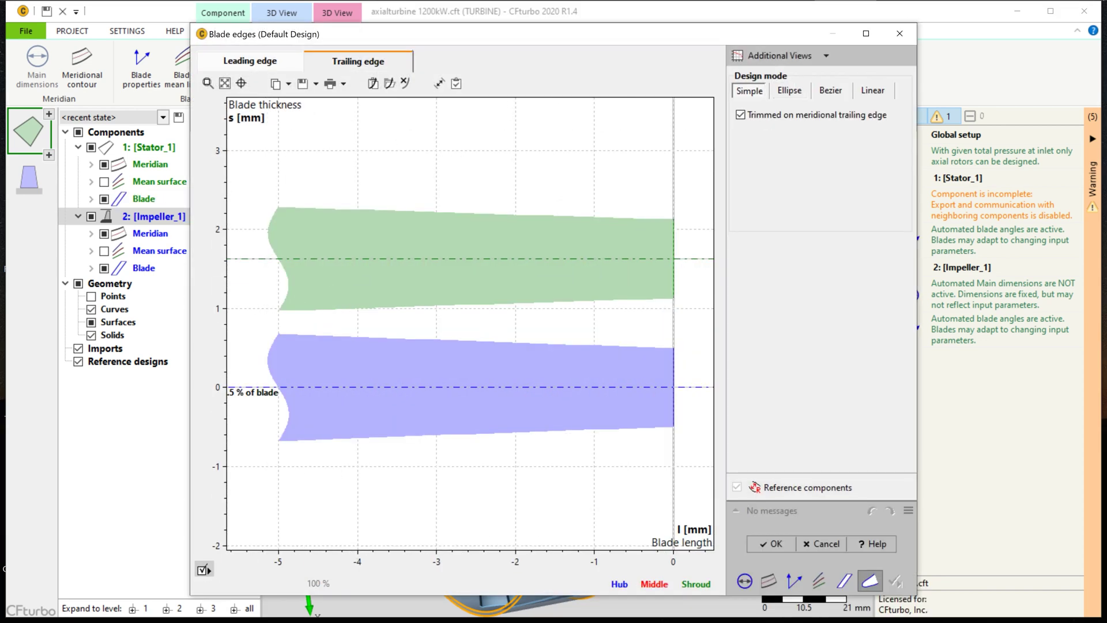
{"action": "left_click", "coordinate": [790, 91]}
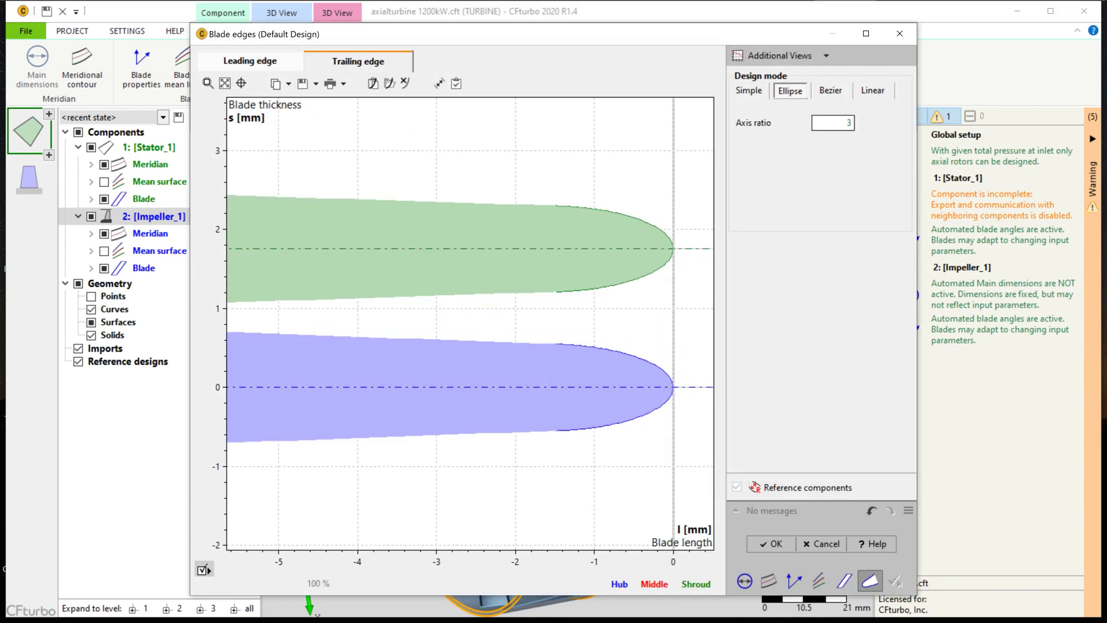
{"action": "left_click", "coordinate": [832, 123]}
{"action": "type", "text": "6"}
{"action": "key", "text": "Return"}
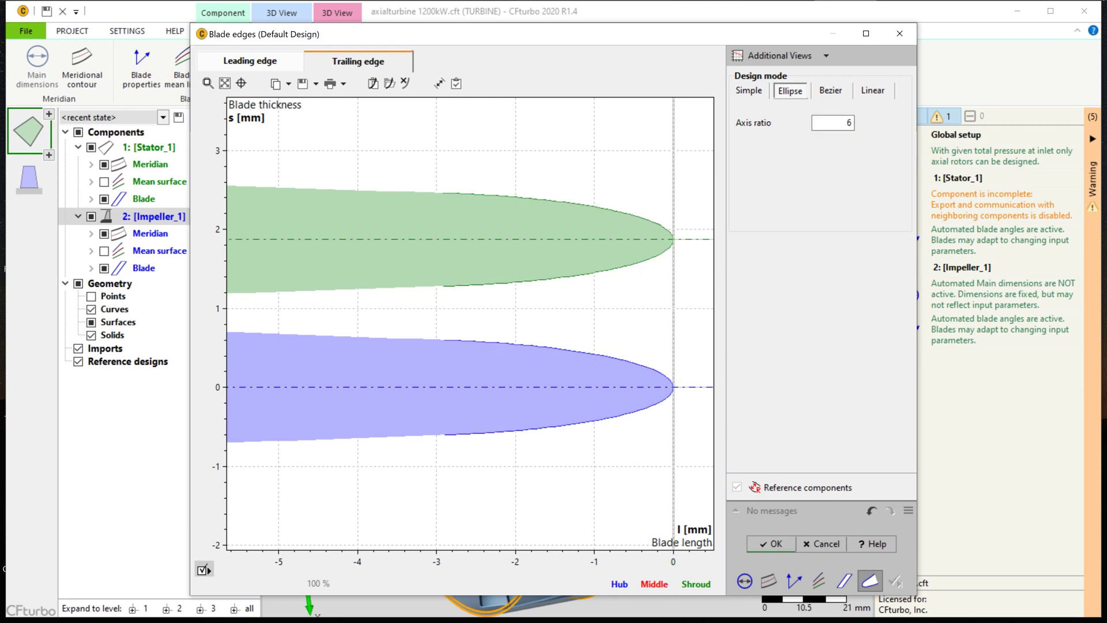
{"action": "left_click", "coordinate": [770, 543]}
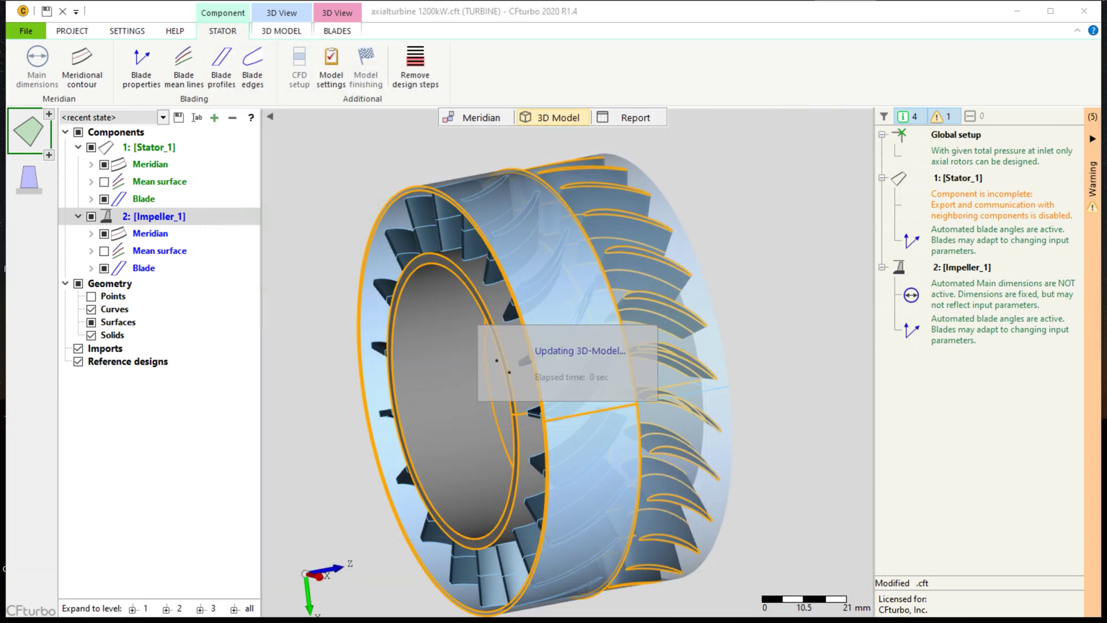
Examine the finished stator and impeller blades together in the 3D model from several angles
{"action": "left_click_drag", "start_coordinate": [546, 383], "coordinate": [508, 369]}
{"action": "left_click_drag", "start_coordinate": [659, 465], "coordinate": [692, 381]}
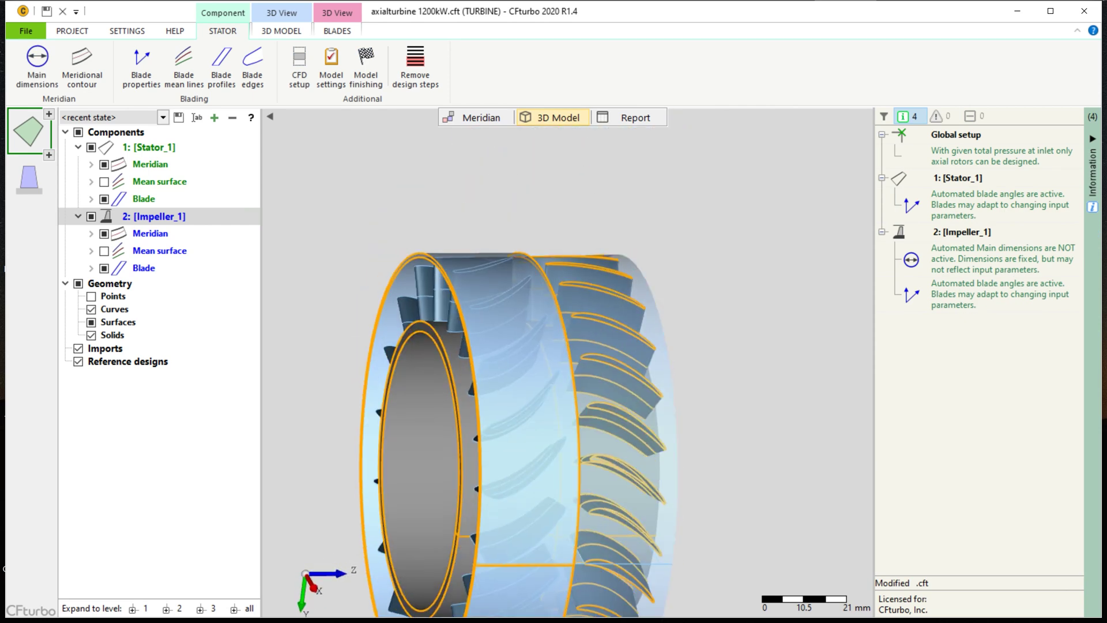
{"action": "mouse_move", "coordinate": [519, 470]}
{"action": "left_mouse_down"}
{"action": "mouse_move", "coordinate": [462, 470]}
{"action": "mouse_move", "coordinate": [465, 461]}
{"action": "mouse_move", "coordinate": [519, 471]}
{"action": "left_mouse_up"}
{"action": "scroll", "coordinate": [672, 377], "scroll_direction": "up", "scroll_amount": 2}
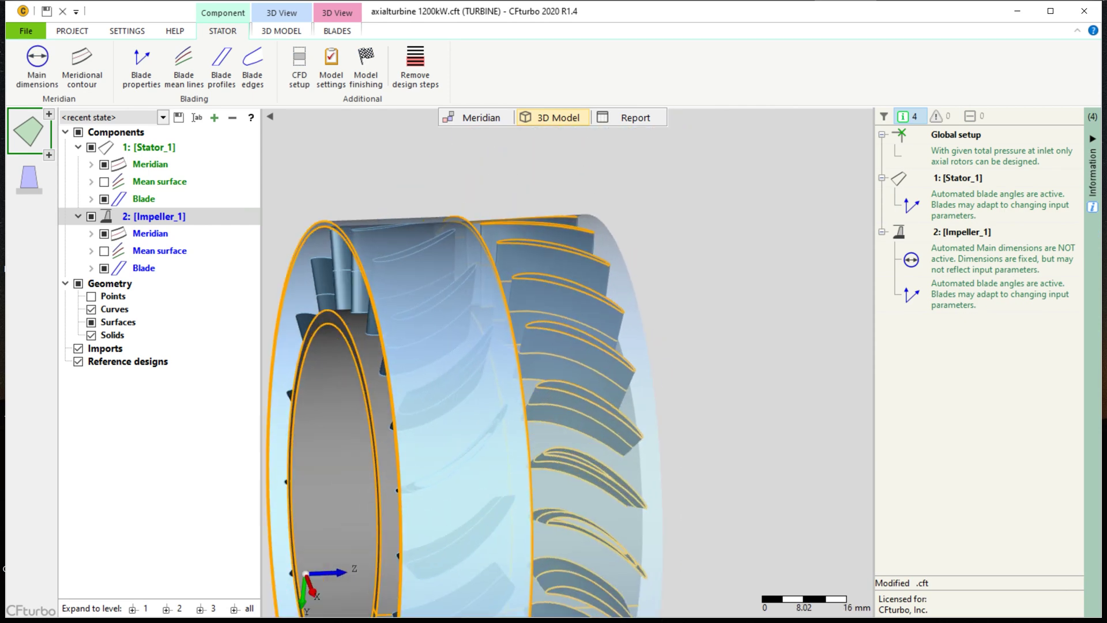
{"action": "middle_click_drag", "start_coordinate": [661, 374], "coordinate": [742, 319]}
{"action": "left_click_drag", "start_coordinate": [742, 318], "coordinate": [802, 323]}
{"action": "mouse_move", "coordinate": [522, 302]}
{"action": "left_mouse_down"}
{"action": "mouse_move", "coordinate": [640, 305]}
{"action": "mouse_move", "coordinate": [479, 288]}
{"action": "mouse_move", "coordinate": [482, 280]}
{"action": "mouse_move", "coordinate": [528, 301]}
{"action": "left_mouse_up"}
{"action": "left_click_drag", "start_coordinate": [564, 391], "coordinate": [531, 380]}
{"action": "middle_click_drag", "start_coordinate": [563, 390], "coordinate": [539, 378]}
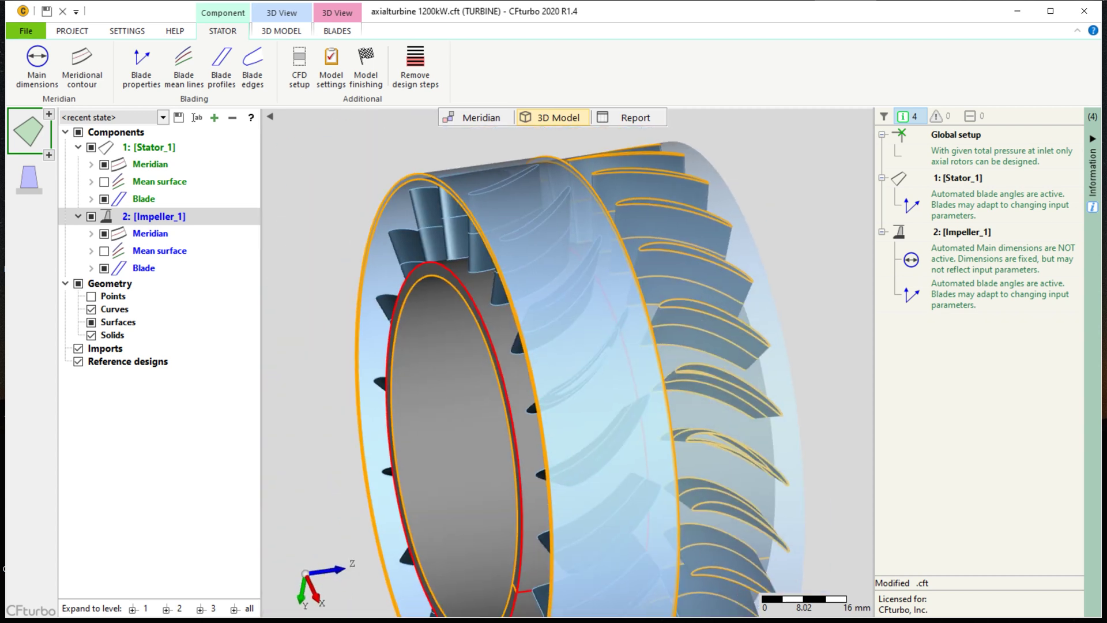
{"action": "left_click_drag", "start_coordinate": [500, 369], "coordinate": [490, 369]}
{"action": "middle_click_drag", "start_coordinate": [499, 369], "coordinate": [494, 385]}
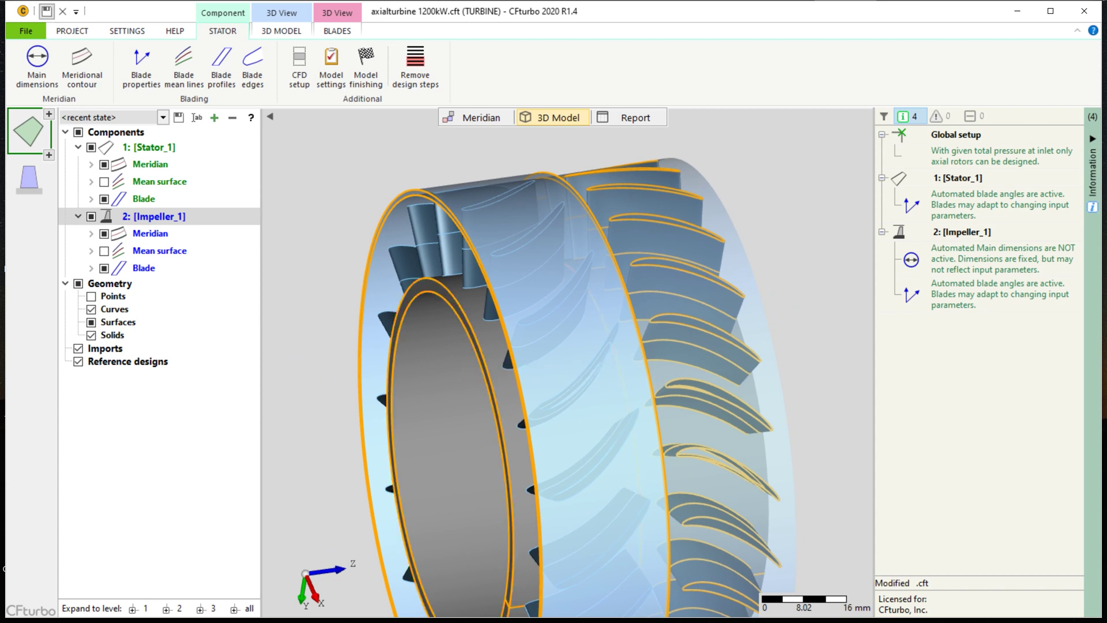
Add a new stator upstream of the bladed stator, accepting the Global Setup values for it
{"action": "left_click", "coordinate": [48, 113]}
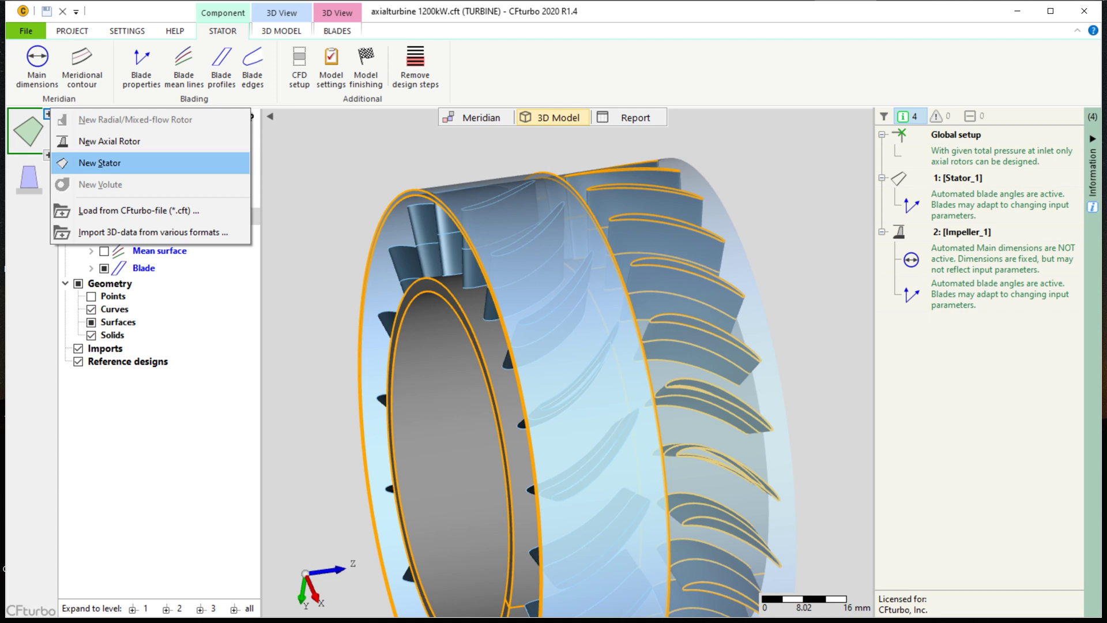
{"action": "left_click", "coordinate": [99, 163]}
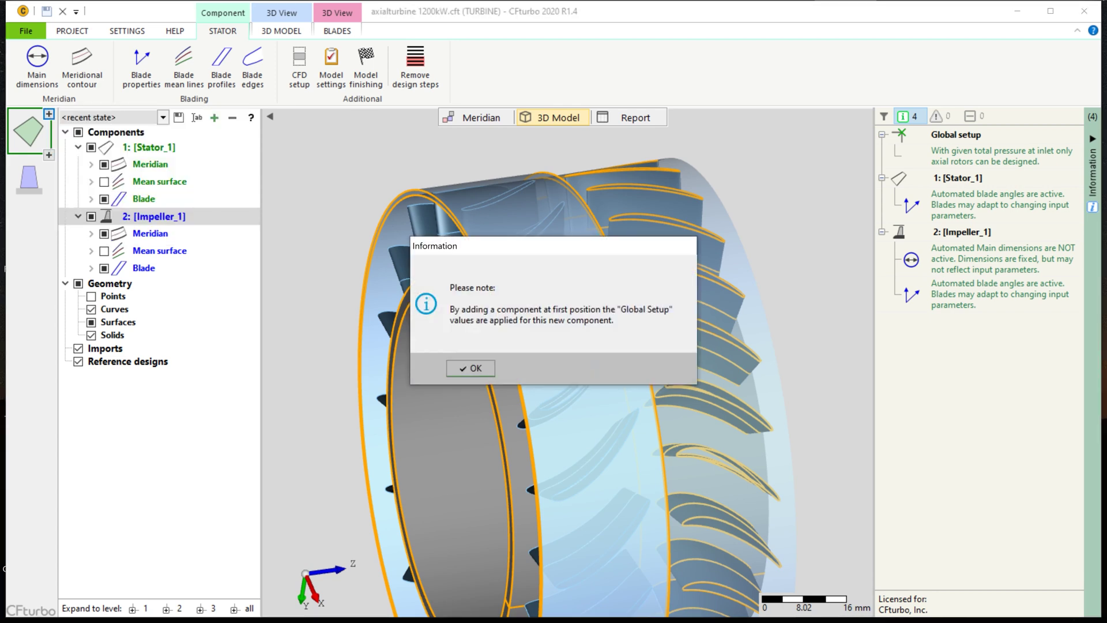
{"action": "key", "text": "Return"}
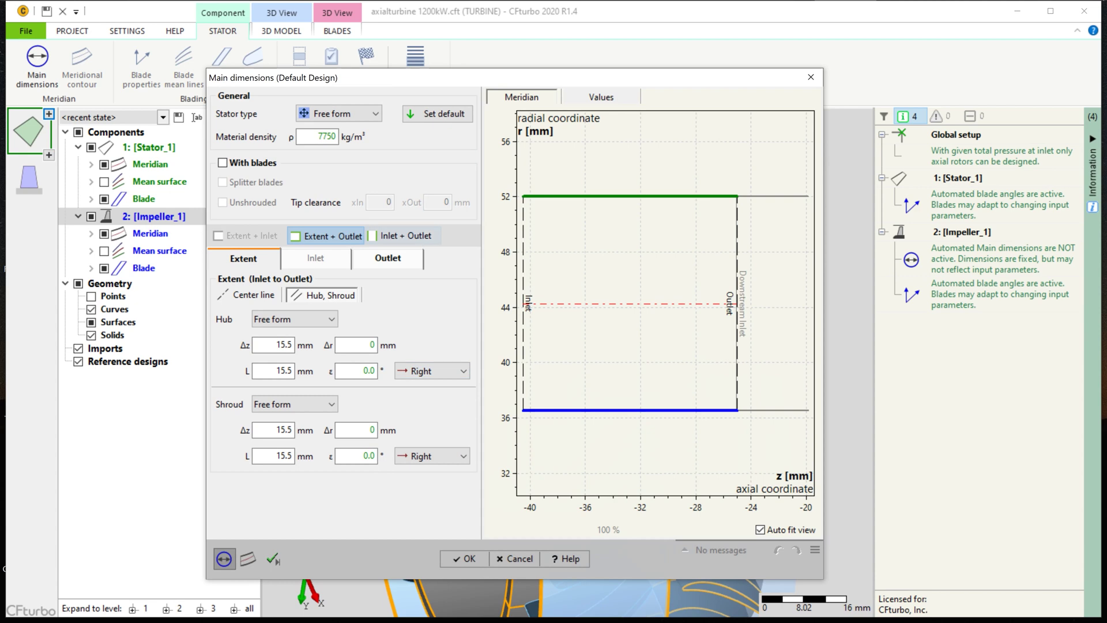
Define the new stator by inlet and outlet, place its inlet at z = -50 mm at hub and shroud, and complete its design automatically
{"action": "left_click", "coordinate": [403, 235]}
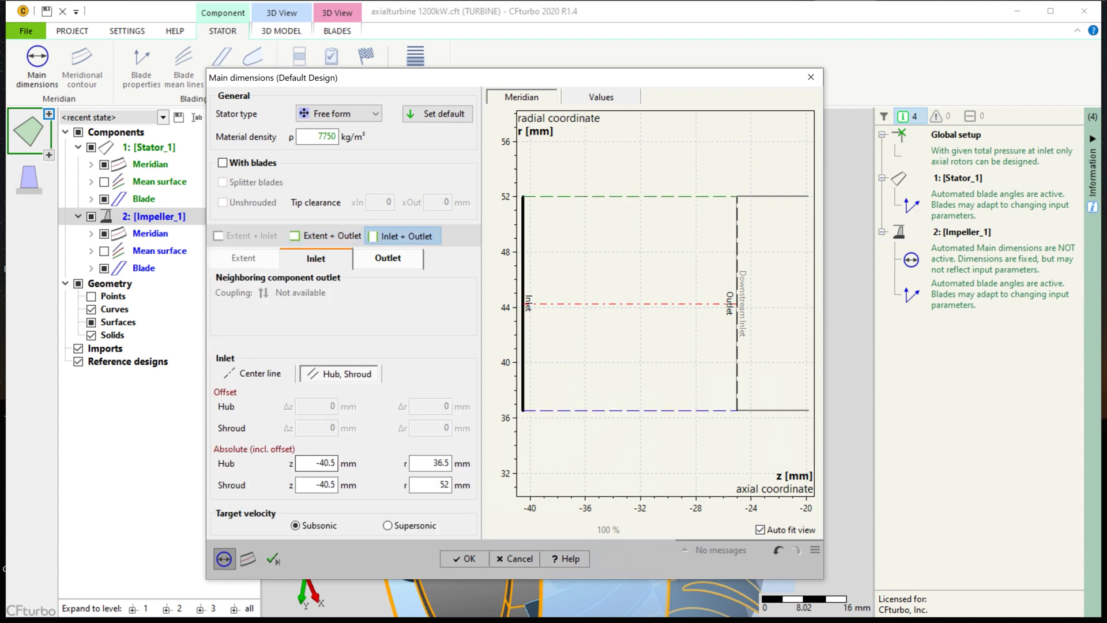
{"action": "left_click", "coordinate": [334, 463]}
{"action": "double_click", "coordinate": [333, 462]}
{"action": "type", "text": "50"}
{"action": "left_click_drag", "start_coordinate": [336, 484], "coordinate": [320, 485]}
{"action": "type", "text": "50"}
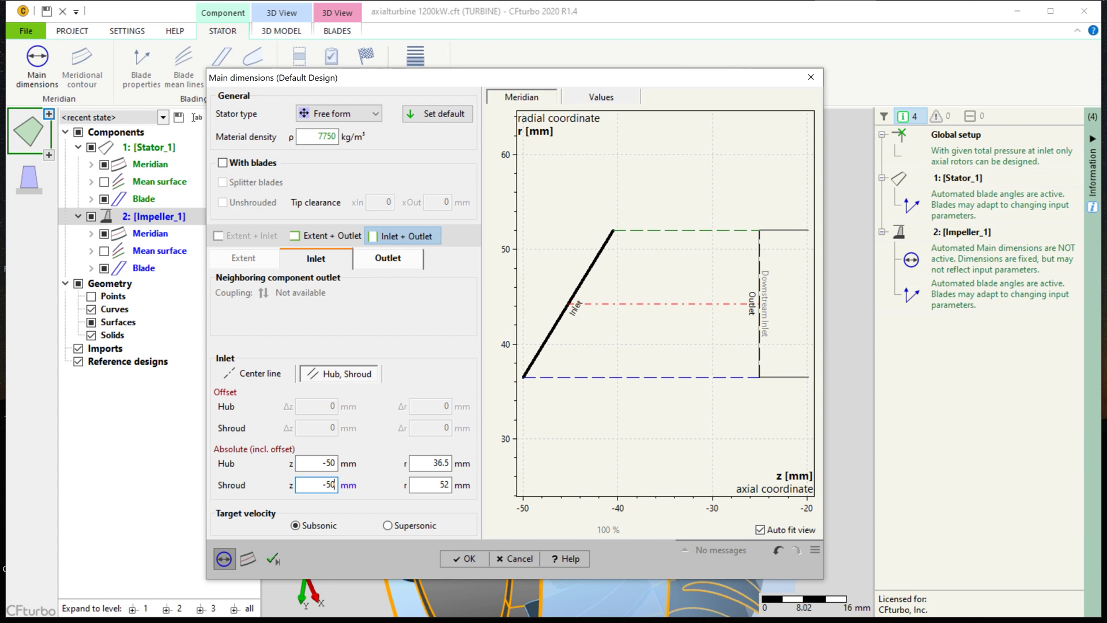
{"action": "left_click", "coordinate": [434, 463]}
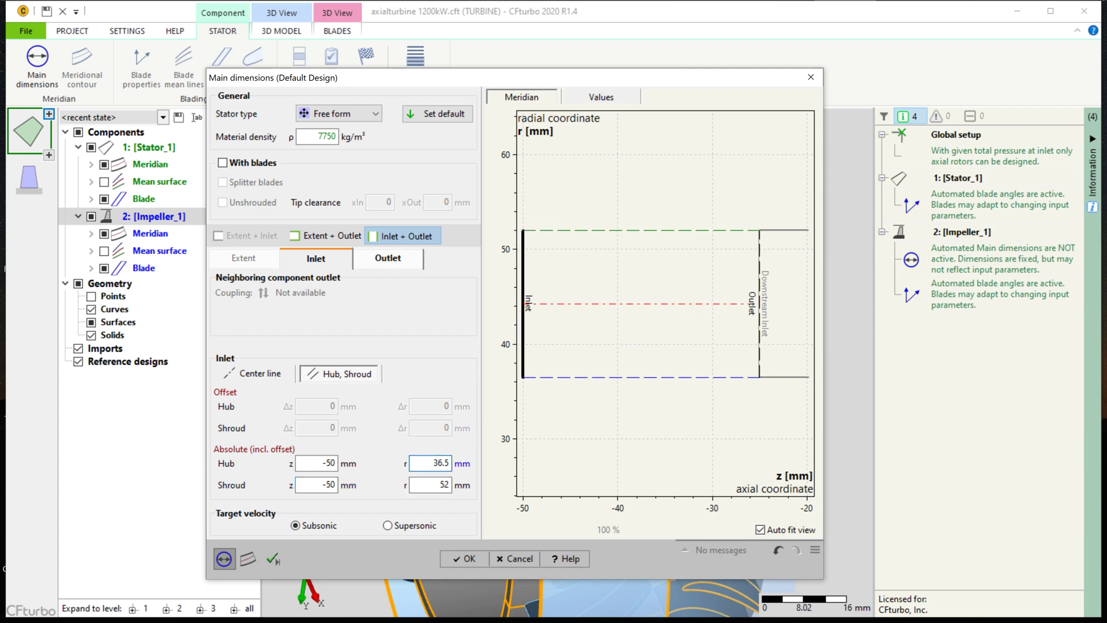
{"action": "left_click", "coordinate": [273, 558]}
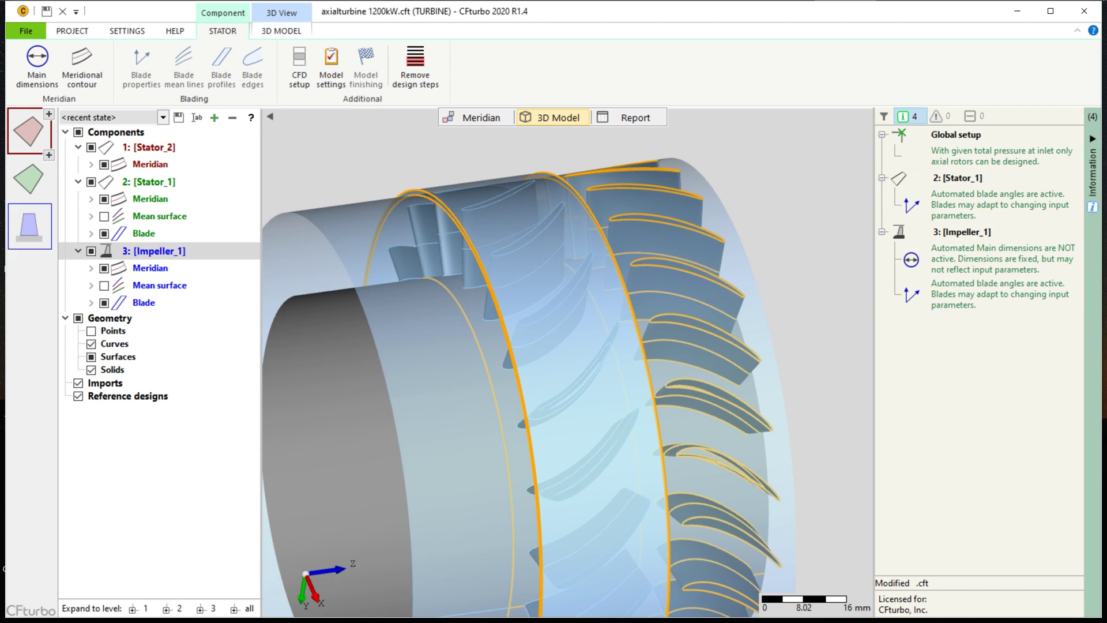
Add a new stator downstream of the impeller and define its dimensions by inlet and outlet
{"action": "left_click", "coordinate": [28, 225]}
{"action": "left_click", "coordinate": [48, 251]}
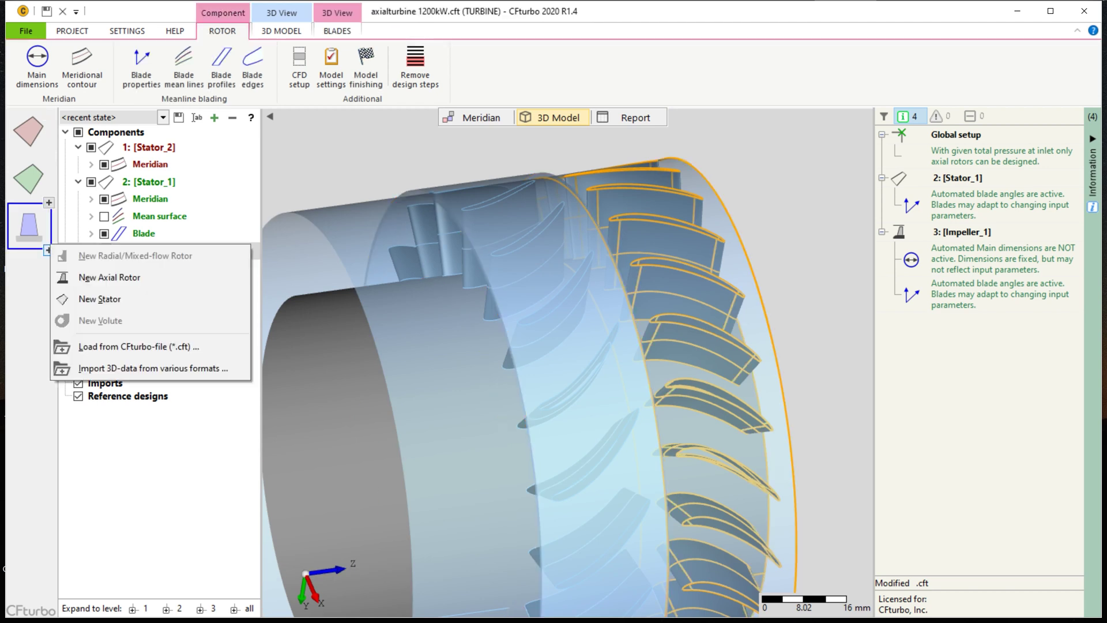
{"action": "left_click", "coordinate": [99, 299]}
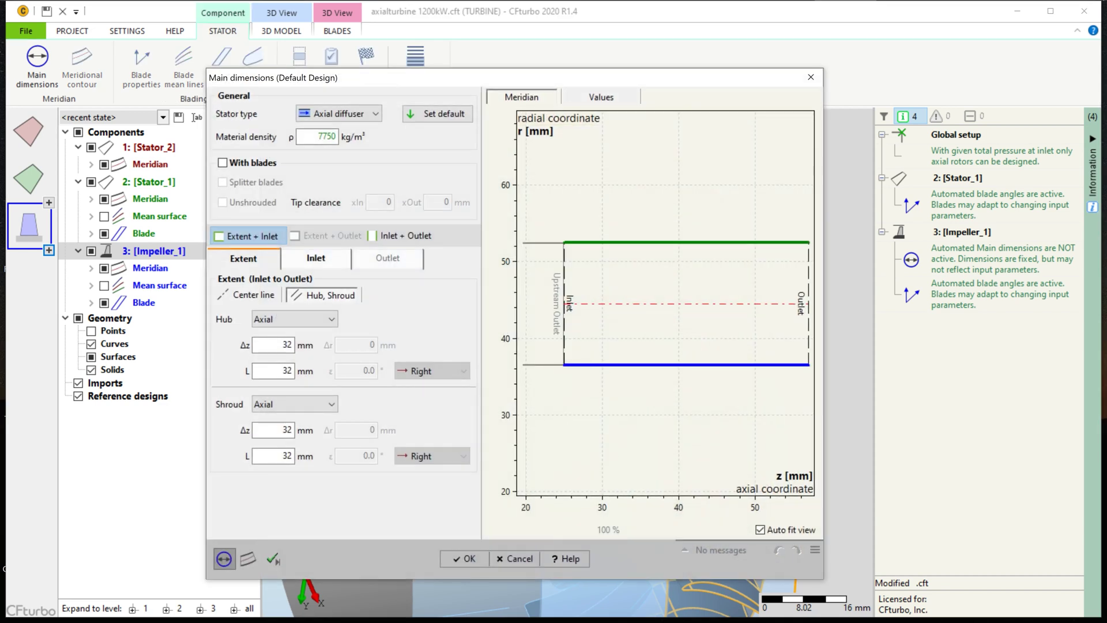
{"action": "left_click", "coordinate": [403, 236]}
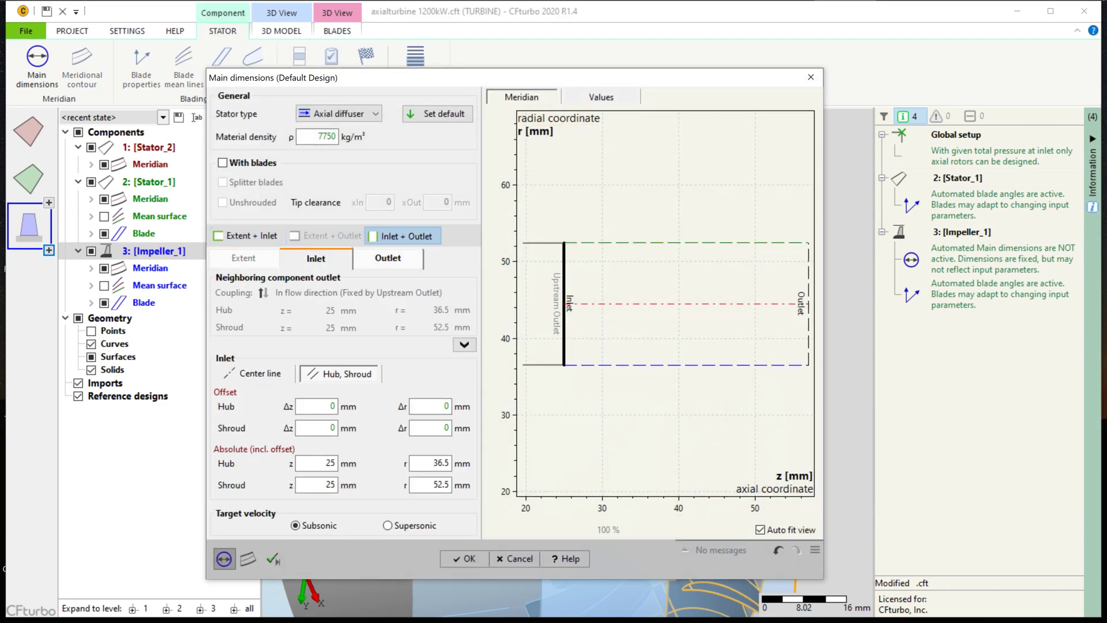
Place the downstream stator's outlet at z = 100 mm at hub and shroud and accept the main dimensions
{"action": "left_click", "coordinate": [387, 258]}
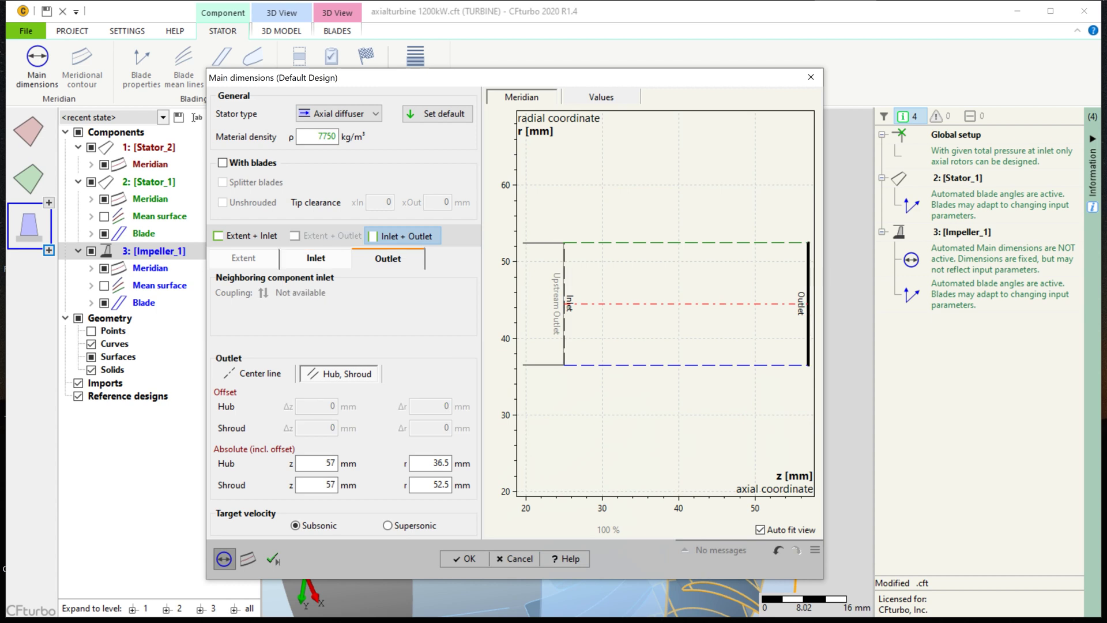
{"action": "left_click", "coordinate": [316, 463]}
{"action": "double_click", "coordinate": [333, 463]}
{"action": "type", "text": "100"}
{"action": "left_click", "coordinate": [331, 485]}
{"action": "double_click", "coordinate": [330, 485]}
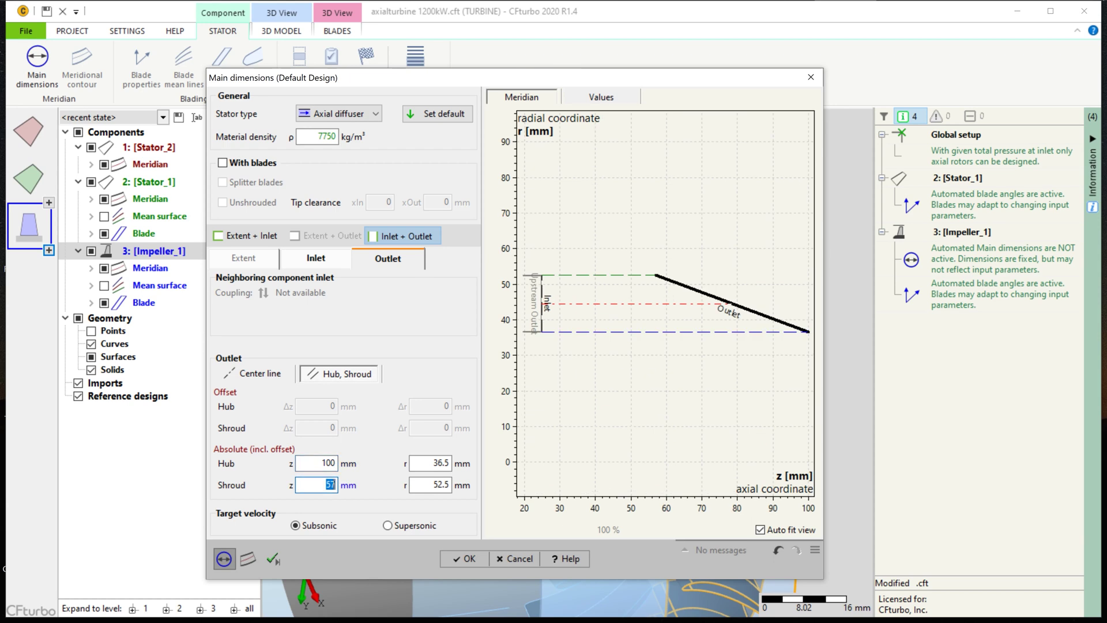
{"action": "type", "text": "100"}
{"action": "key", "text": "Return"}
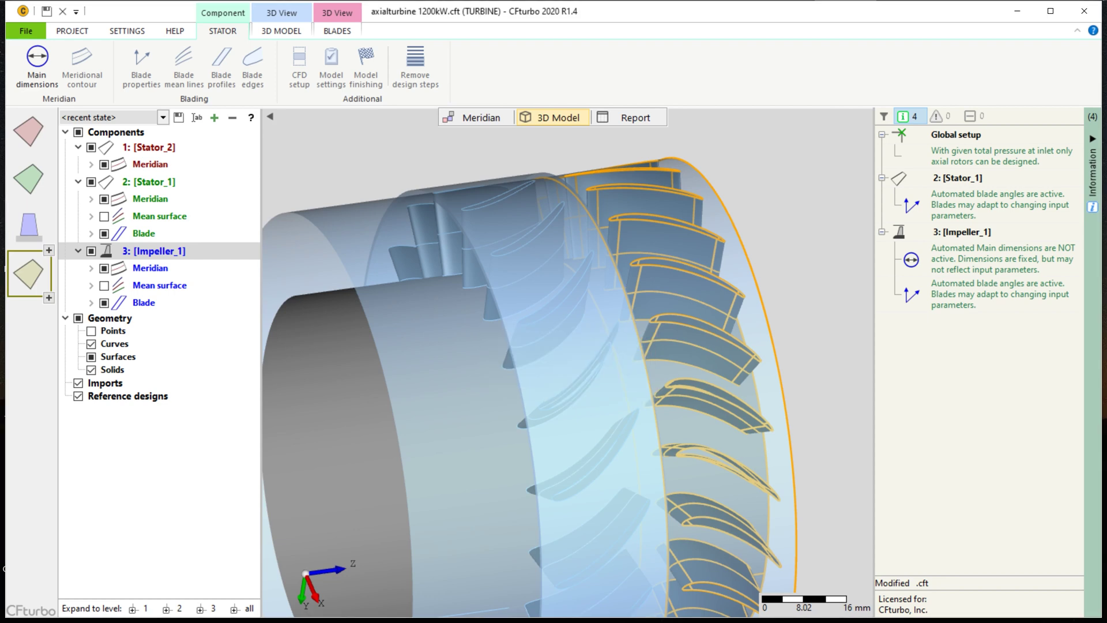
Hide the design information messages and bring the whole turbine assembly into the 3D view
{"action": "scroll", "coordinate": [615, 399], "scroll_direction": "down", "scroll_amount": 4}
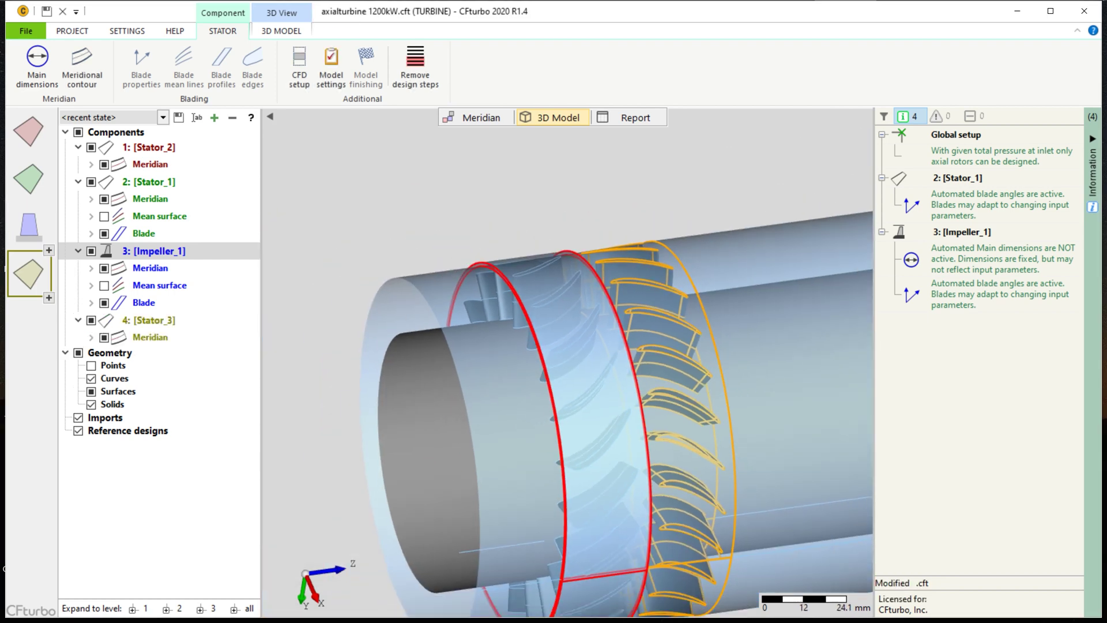
{"action": "middle_click_drag", "start_coordinate": [692, 398], "coordinate": [517, 324]}
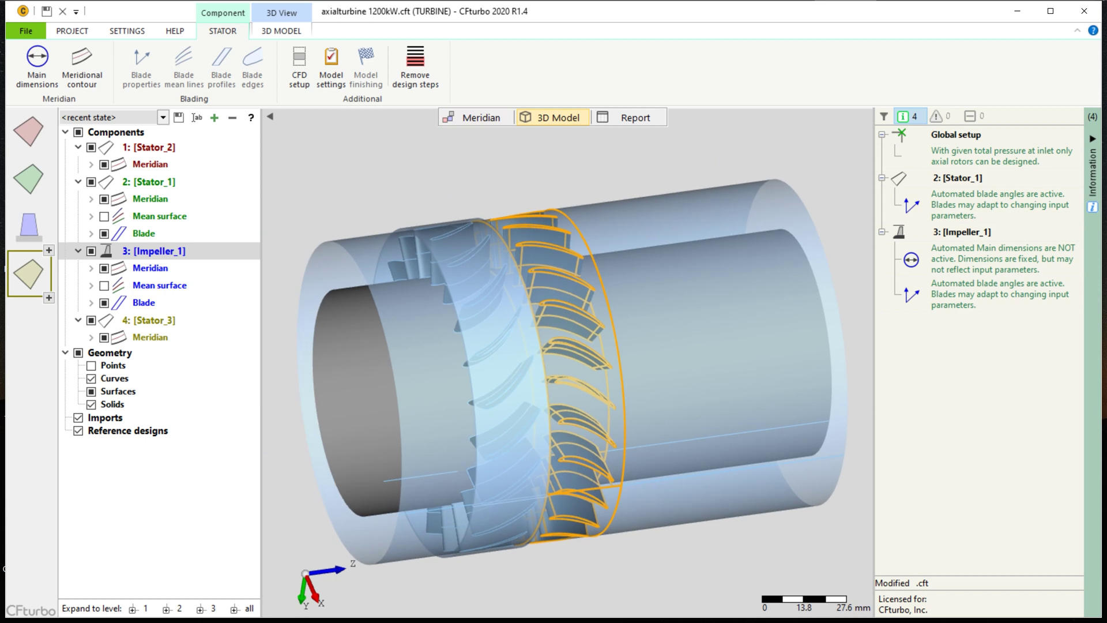
{"action": "left_click", "coordinate": [1092, 171]}
{"action": "scroll", "coordinate": [987, 237], "scroll_direction": "up", "scroll_amount": 1}
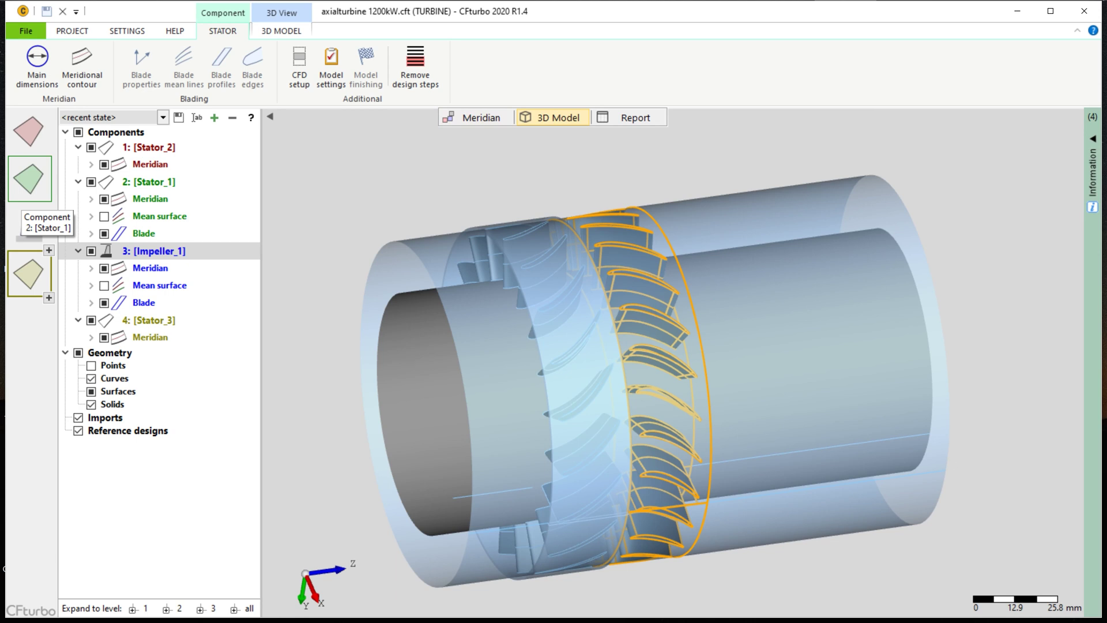
Run model finishing on the bladed stator with solid trimming and 0.5 mm fillet radii at hub and shroud
{"action": "left_click", "coordinate": [29, 193]}
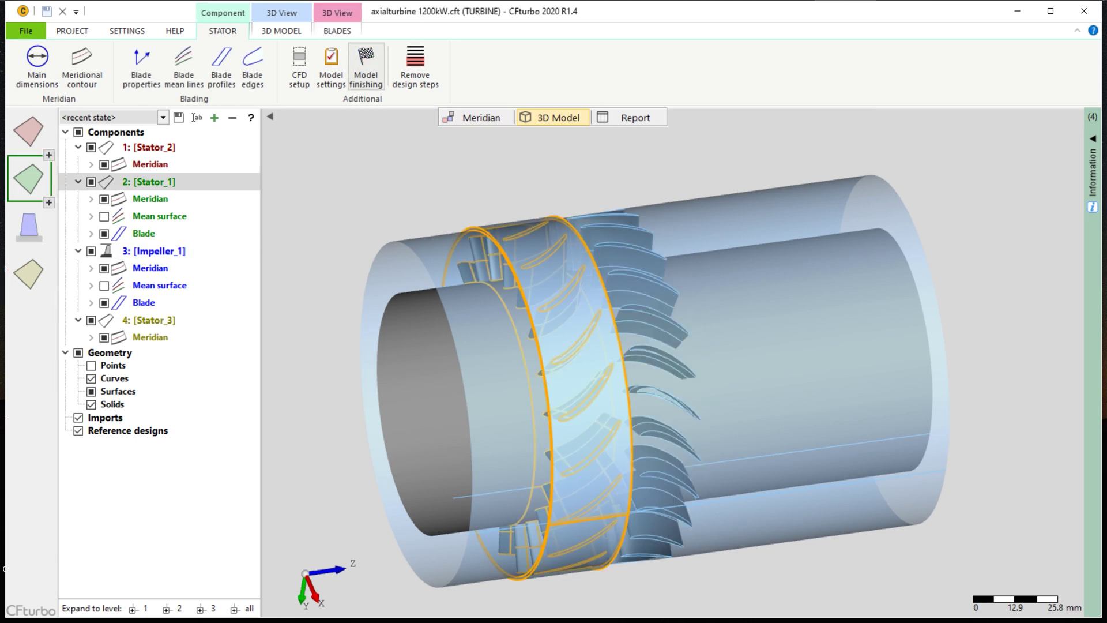
{"action": "left_click", "coordinate": [365, 65]}
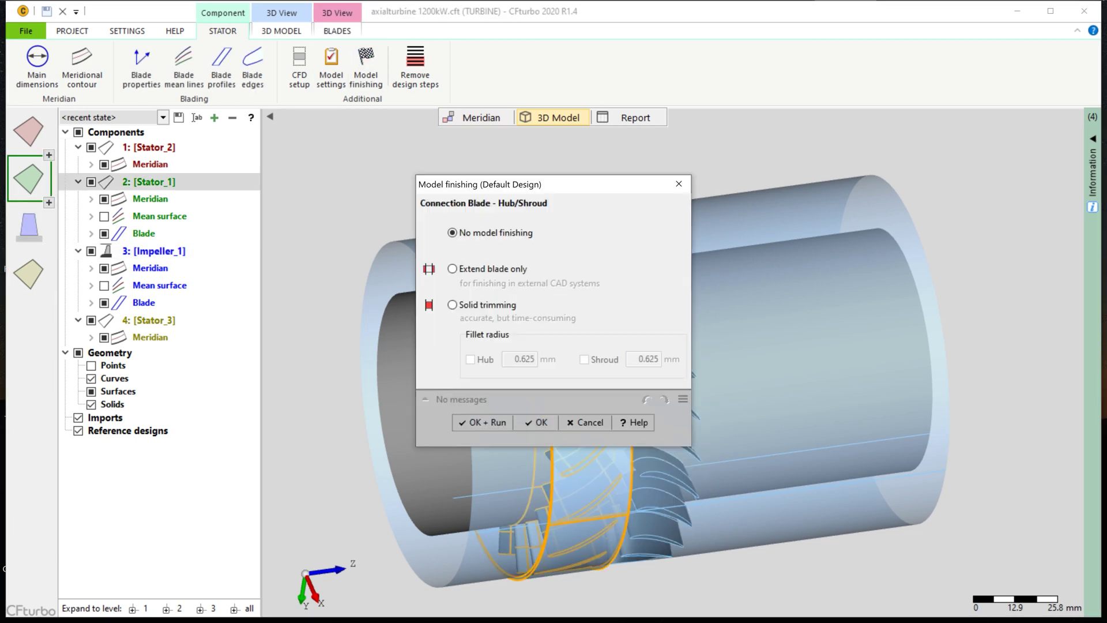
{"action": "left_click", "coordinate": [452, 304]}
{"action": "left_click", "coordinate": [470, 359]}
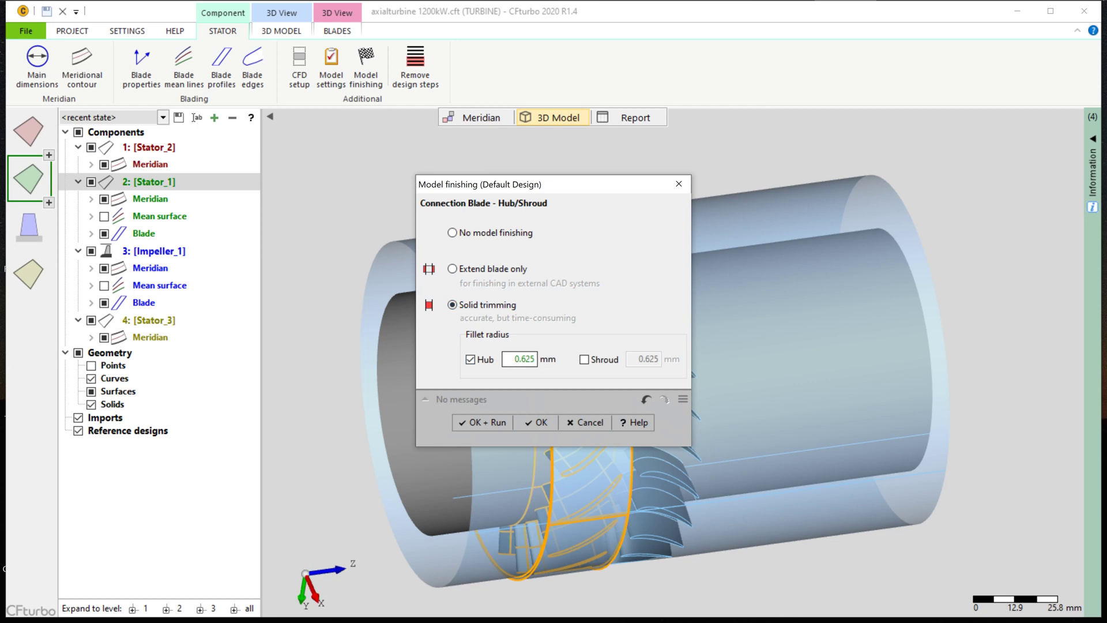
{"action": "left_click", "coordinate": [583, 359]}
{"action": "left_click_drag", "start_coordinate": [522, 359], "coordinate": [536, 358]}
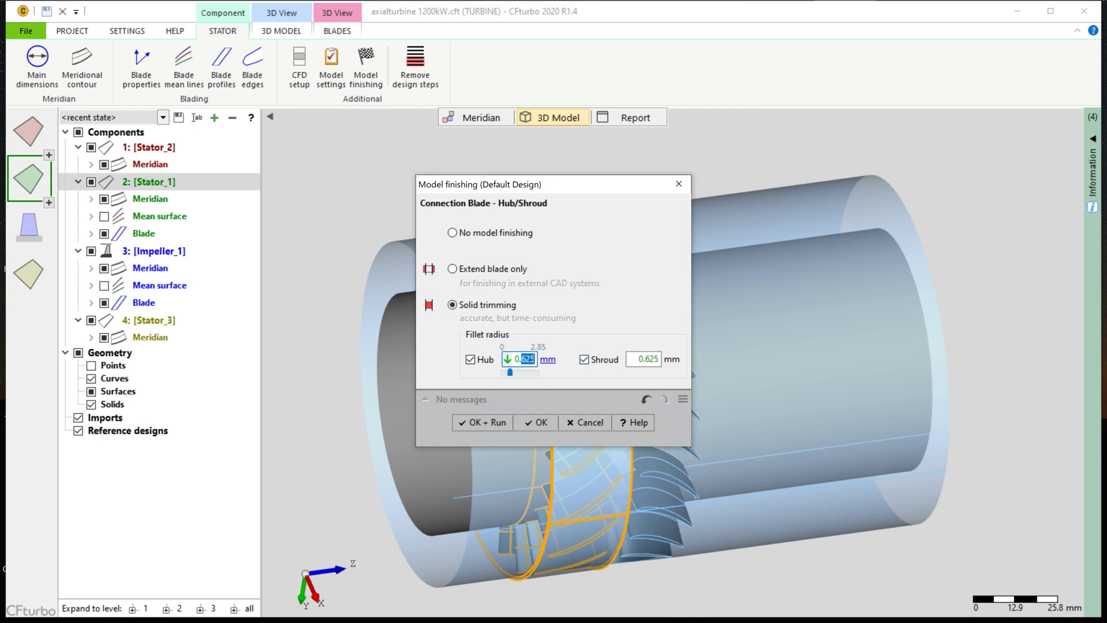
{"action": "type", "text": "5"}
{"action": "key", "text": "Tab"}
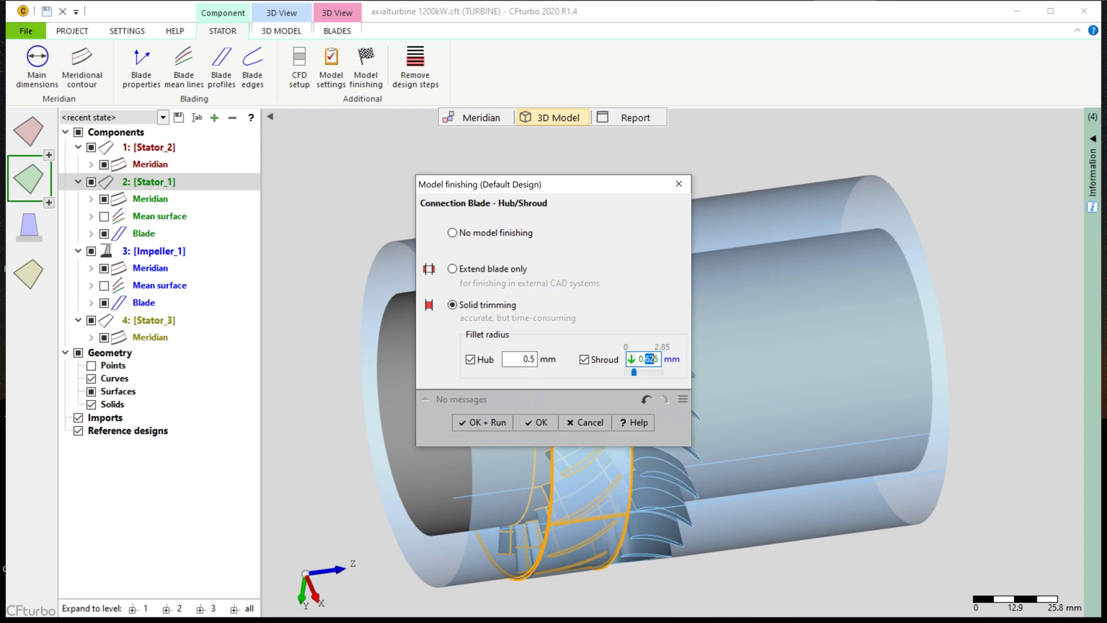
{"action": "type", "text": "0.5"}
{"action": "key", "text": "Tab"}
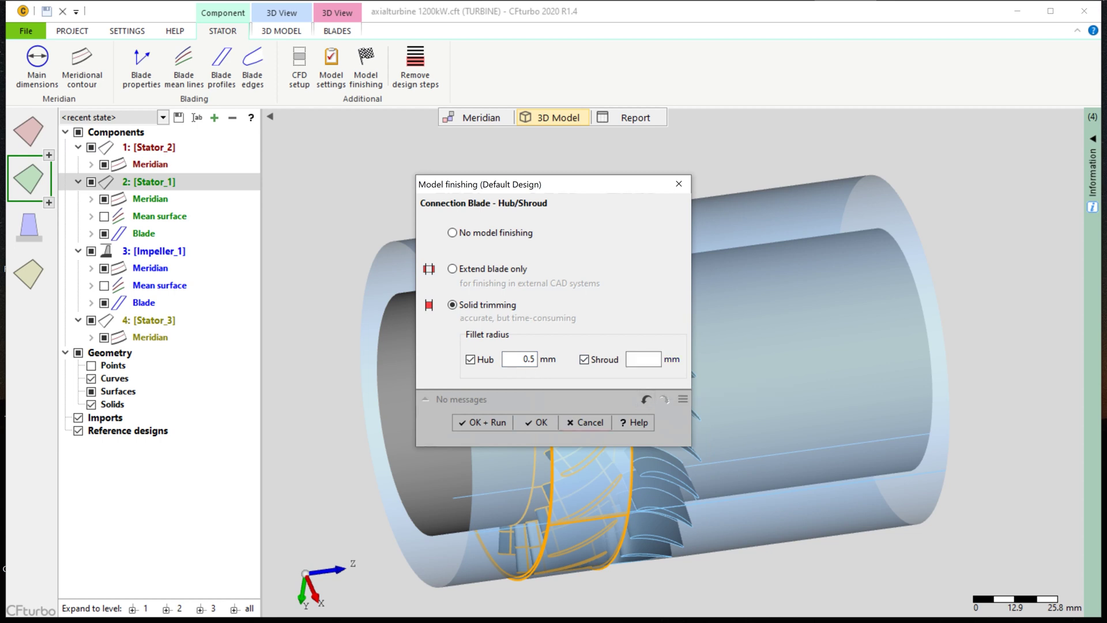
{"action": "key", "text": "Return"}
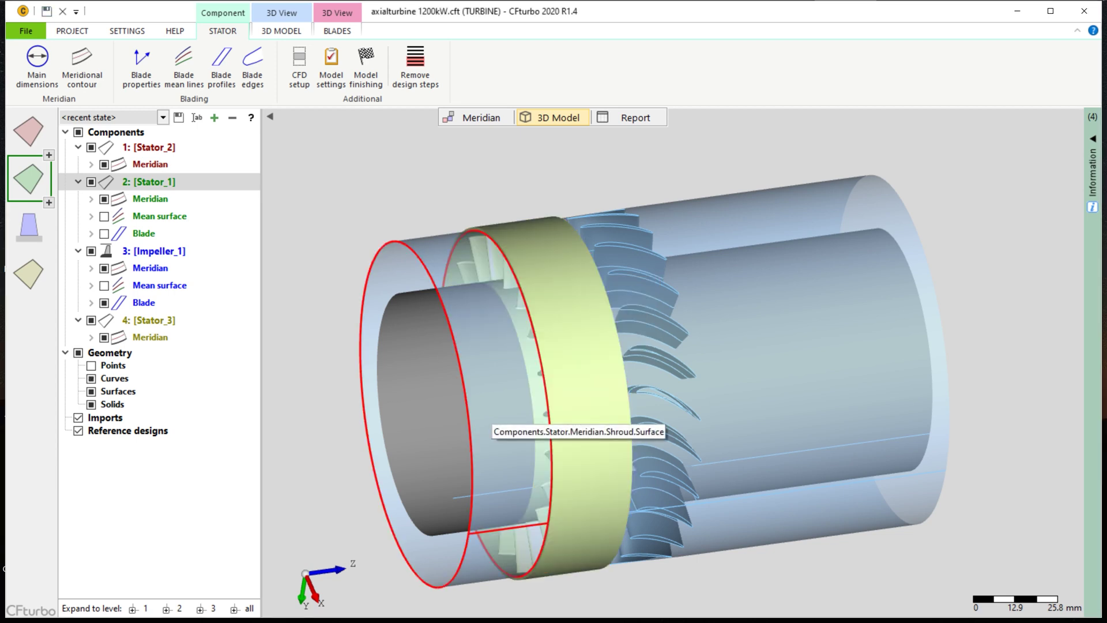
Run model finishing on the impeller with solid trimming and a 0.6 mm fillet radius at the hub
{"action": "left_click", "coordinate": [28, 226]}
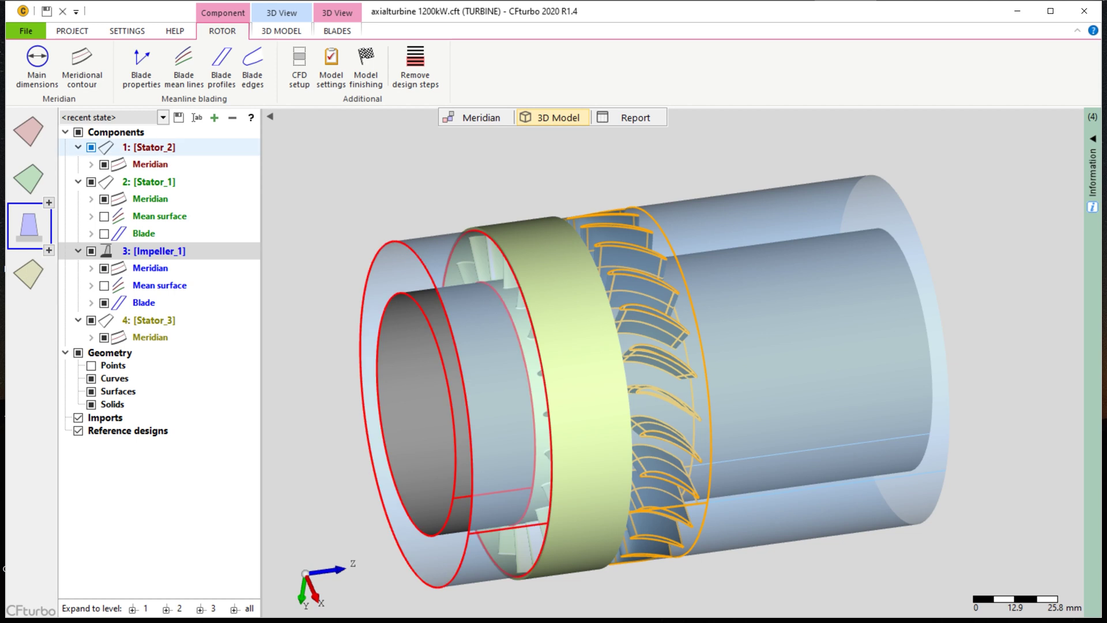
{"action": "left_click", "coordinate": [366, 66]}
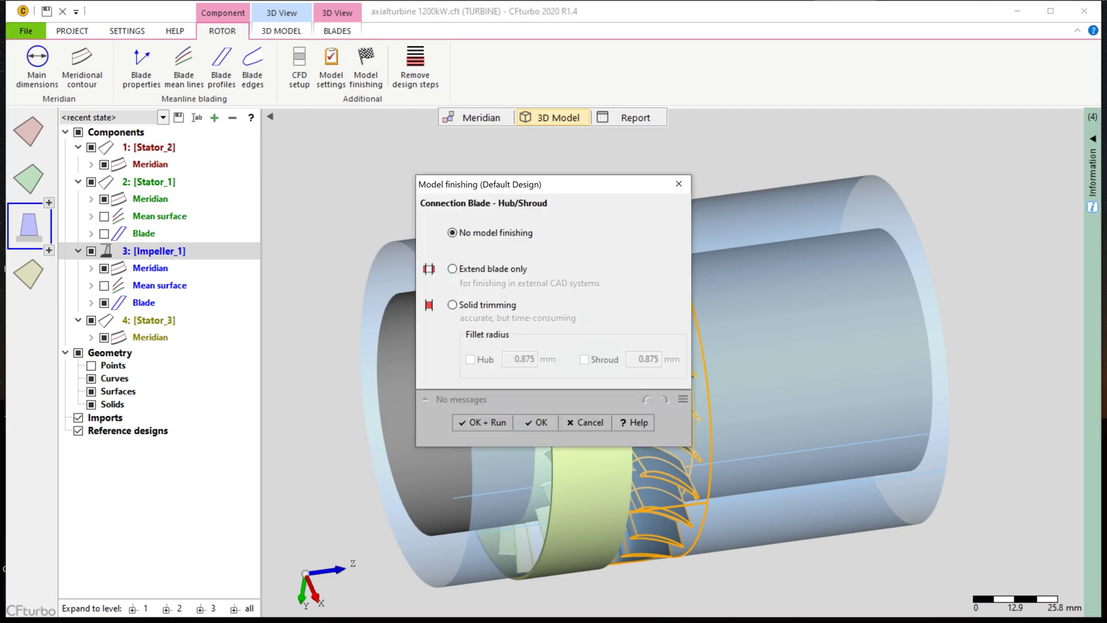
{"action": "left_click", "coordinate": [452, 304]}
{"action": "left_click", "coordinate": [470, 359]}
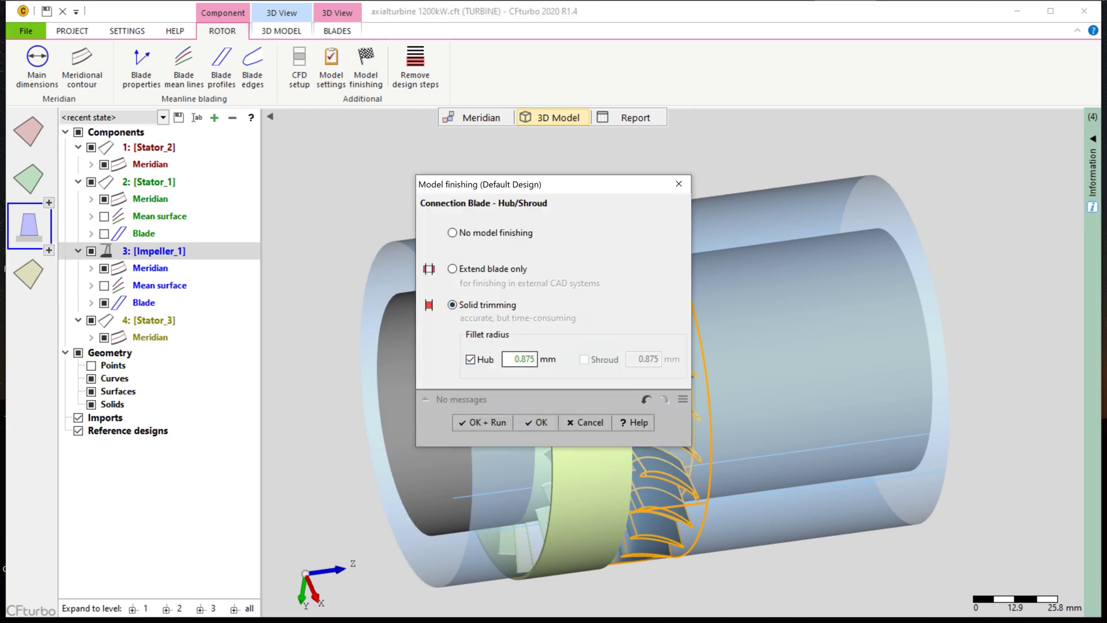
{"action": "left_click", "coordinate": [526, 359]}
{"action": "double_click", "coordinate": [528, 359]}
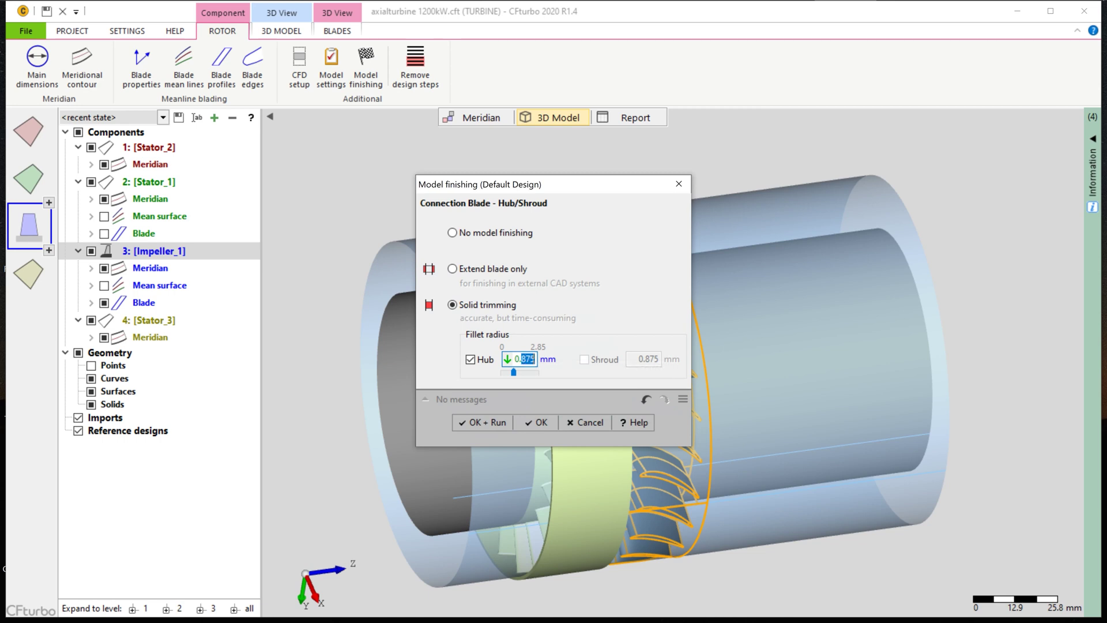
{"action": "type", "text": "6"}
{"action": "key", "text": "Tab"}
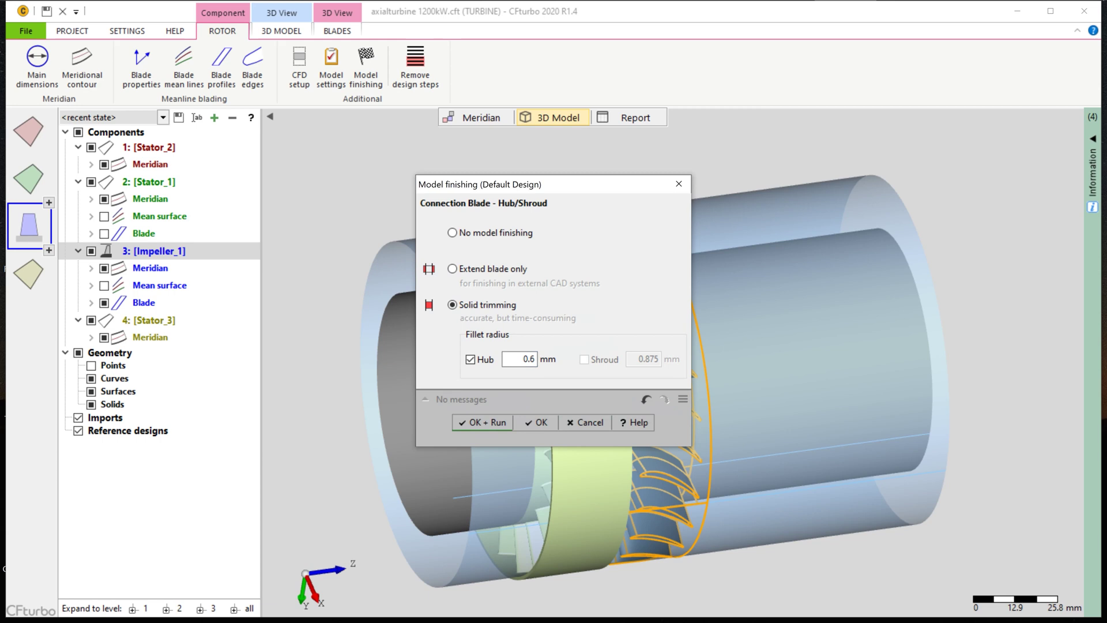
{"action": "key", "text": "Return"}
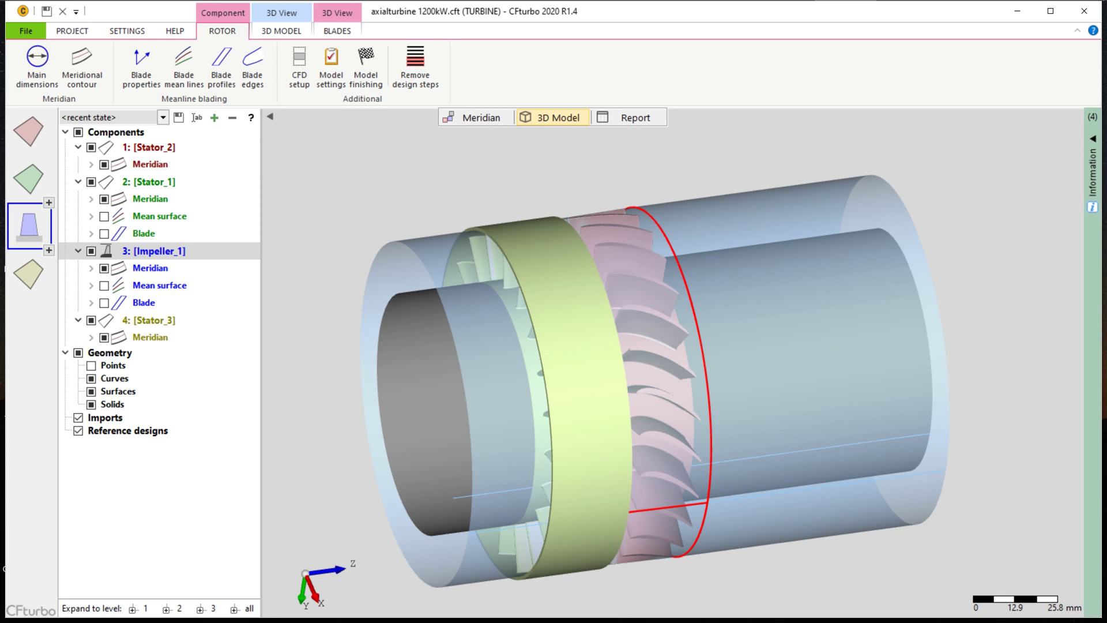
Examine the filleted blades up close and review the available export interfaces, including the neutral 3D geometry, CAD and CFD formats
{"action": "scroll", "coordinate": [744, 271], "scroll_direction": "up", "scroll_amount": 3}
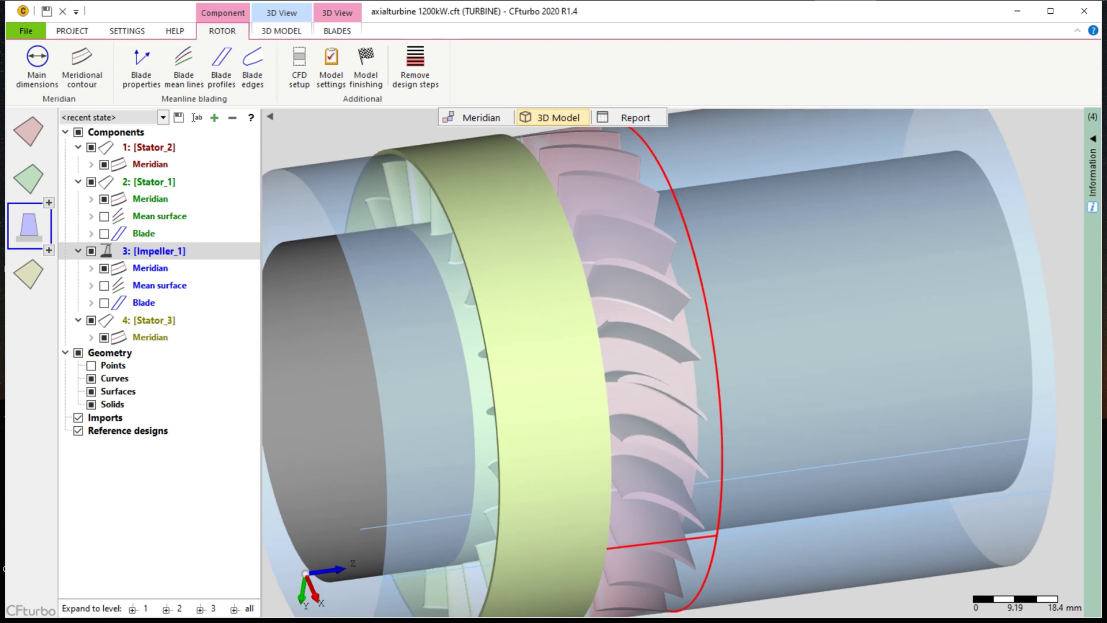
{"action": "left_click_drag", "start_coordinate": [634, 416], "coordinate": [703, 450]}
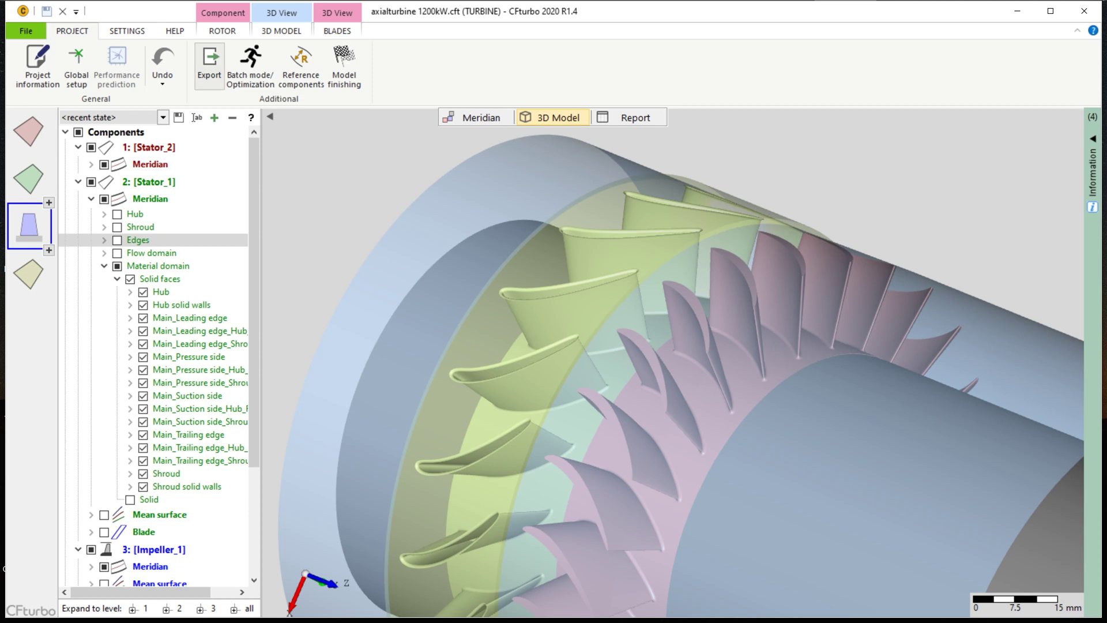
{"action": "left_click", "coordinate": [209, 69]}
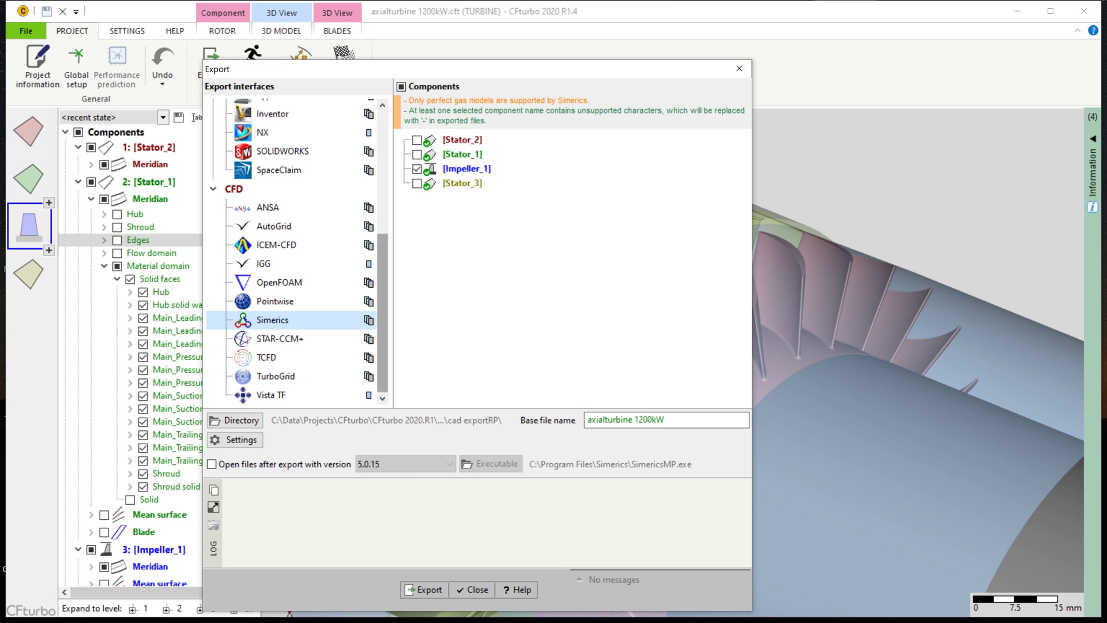
{"action": "left_click_drag", "start_coordinate": [382, 251], "coordinate": [382, 237]}
{"action": "left_click_drag", "start_coordinate": [382, 299], "coordinate": [382, 192]}
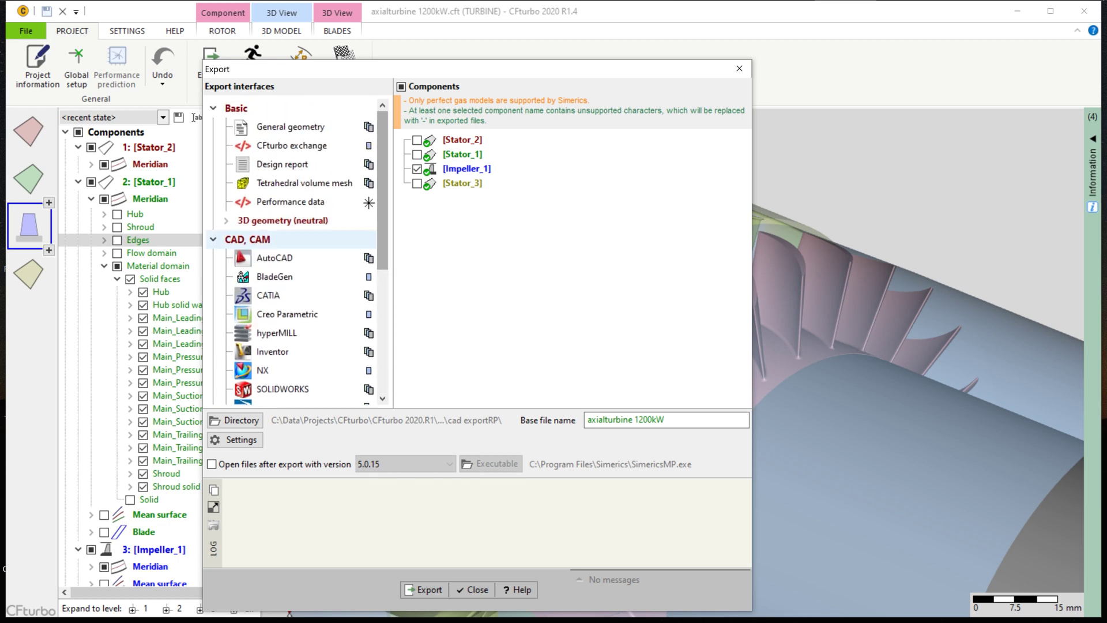
{"action": "left_click", "coordinate": [226, 220]}
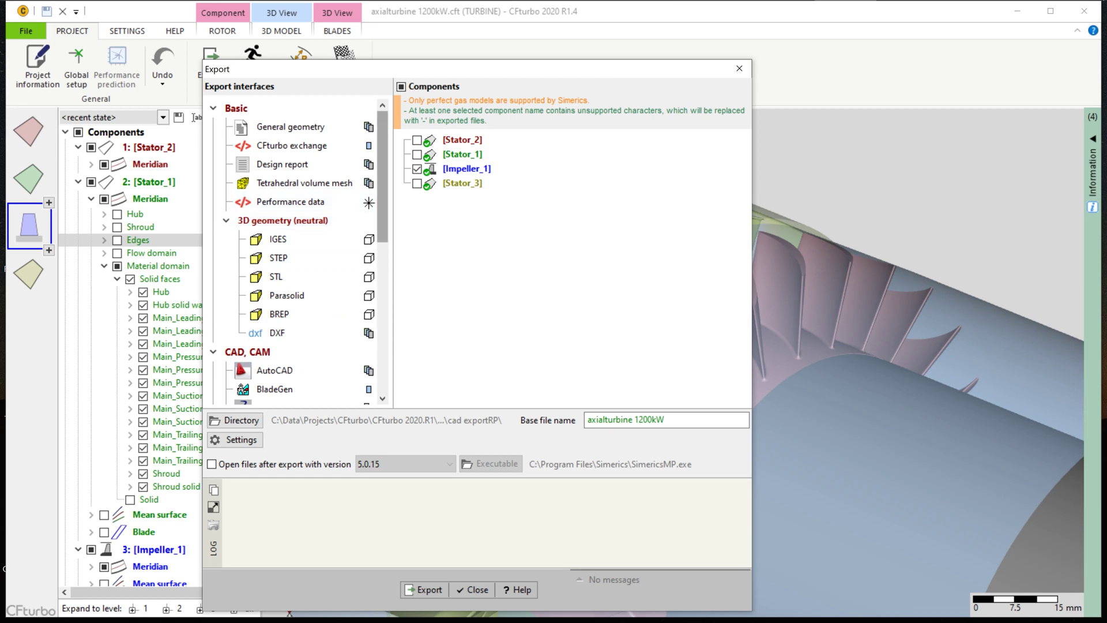
{"action": "scroll", "coordinate": [294, 252], "scroll_direction": "down", "scroll_amount": 4}
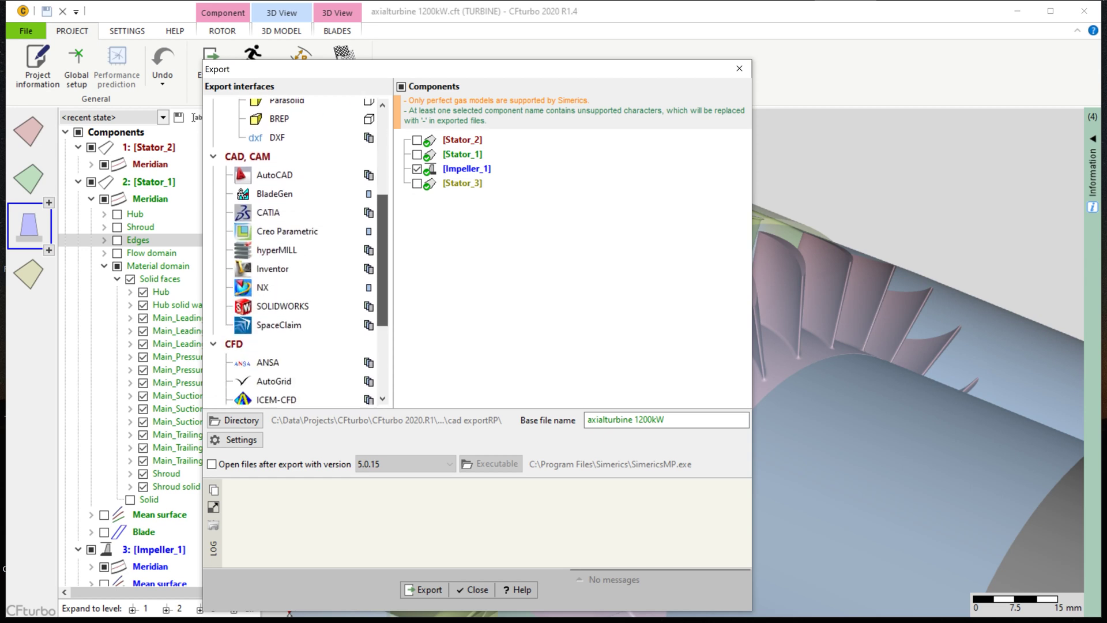
{"action": "scroll", "coordinate": [294, 251], "scroll_direction": "down", "scroll_amount": 3}
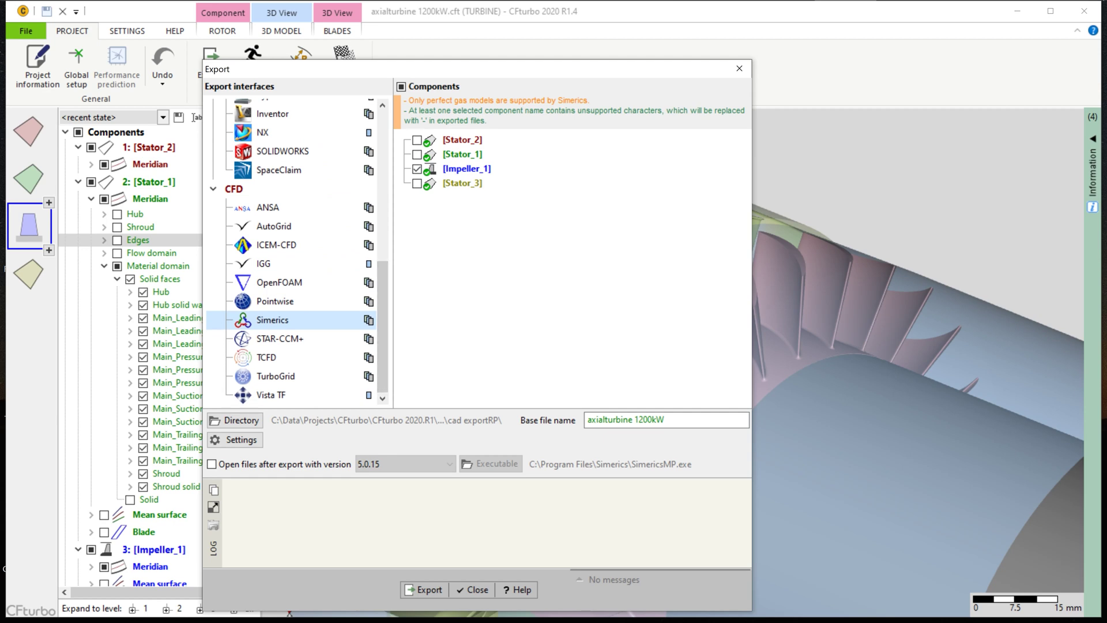
Include all components in the Simerics export and enable local cell sizes on surfaces in its mesh settings
{"action": "left_click", "coordinate": [400, 86]}
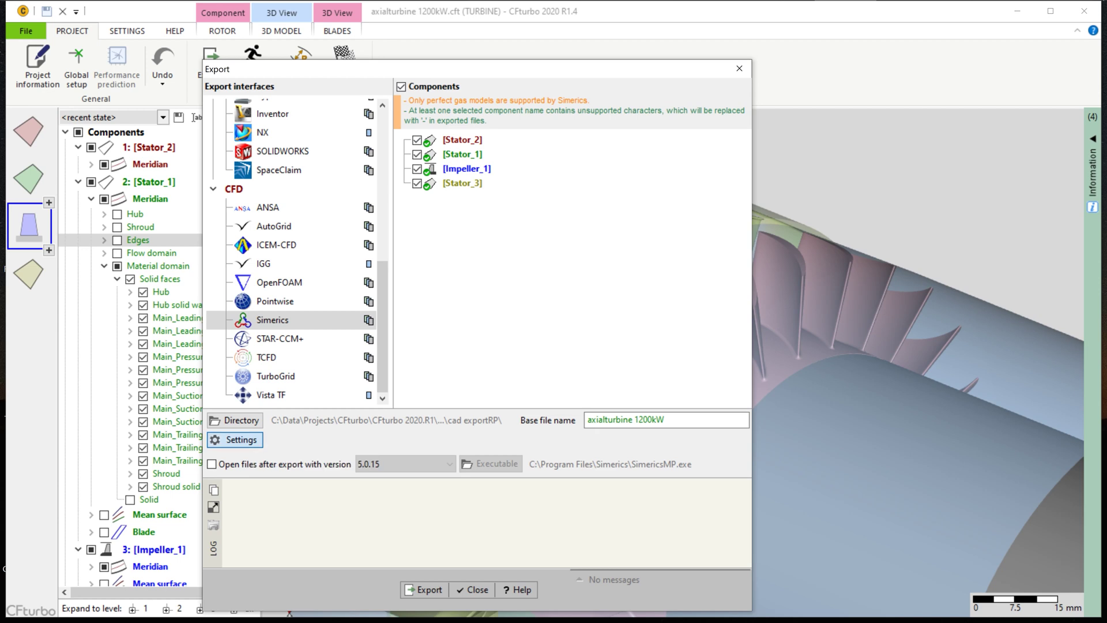
{"action": "left_click", "coordinate": [233, 439]}
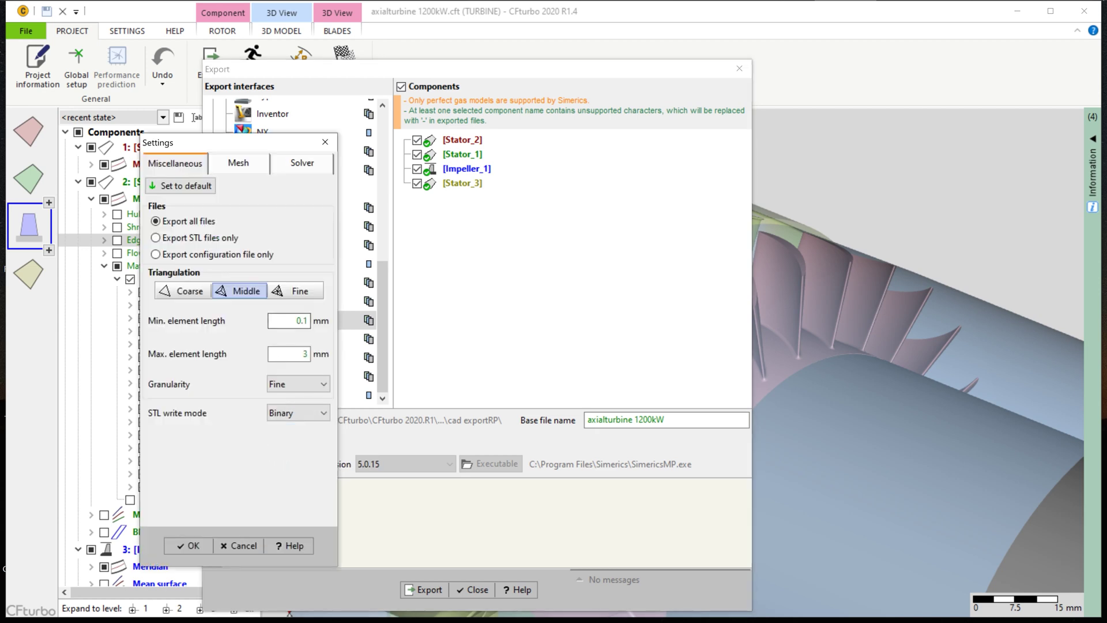
{"action": "left_click_drag", "start_coordinate": [231, 142], "coordinate": [635, 132]}
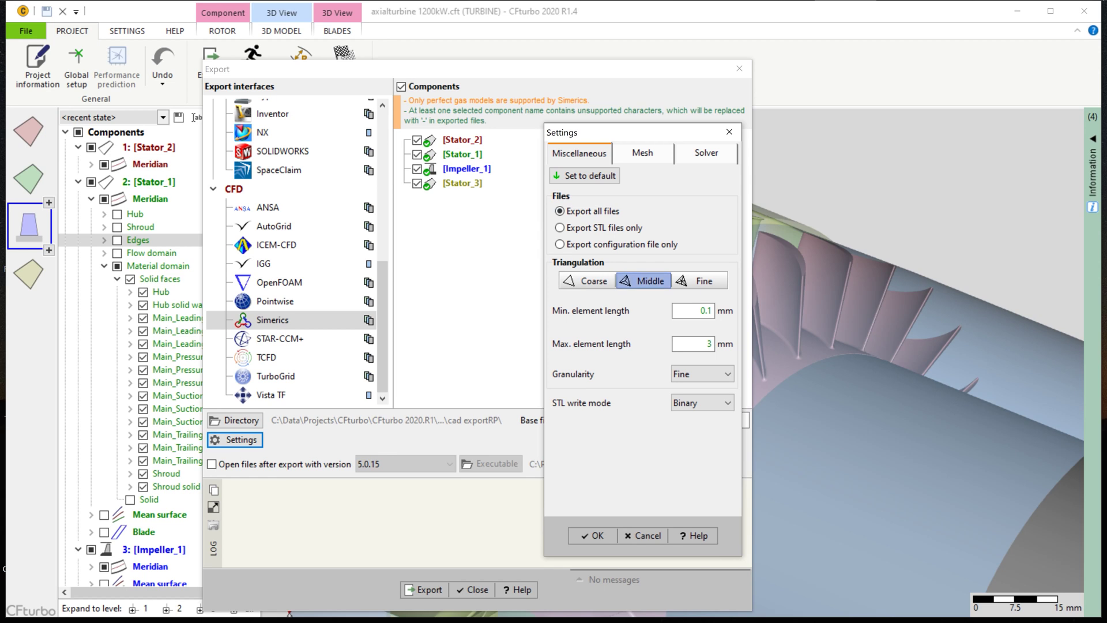
{"action": "left_click", "coordinate": [642, 153]}
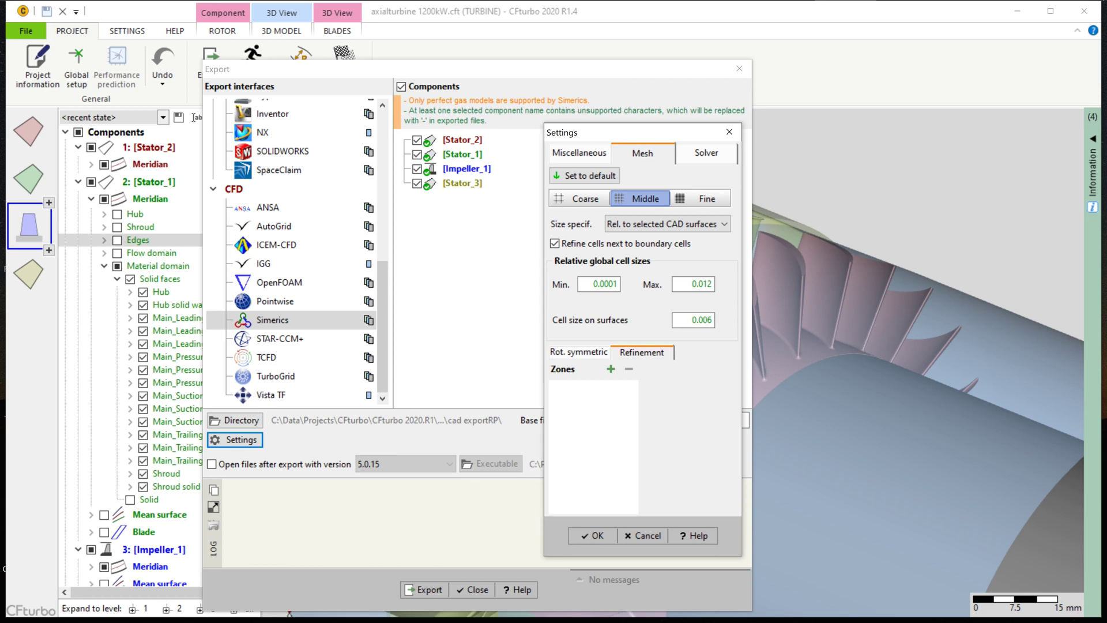
{"action": "left_click", "coordinate": [578, 351]}
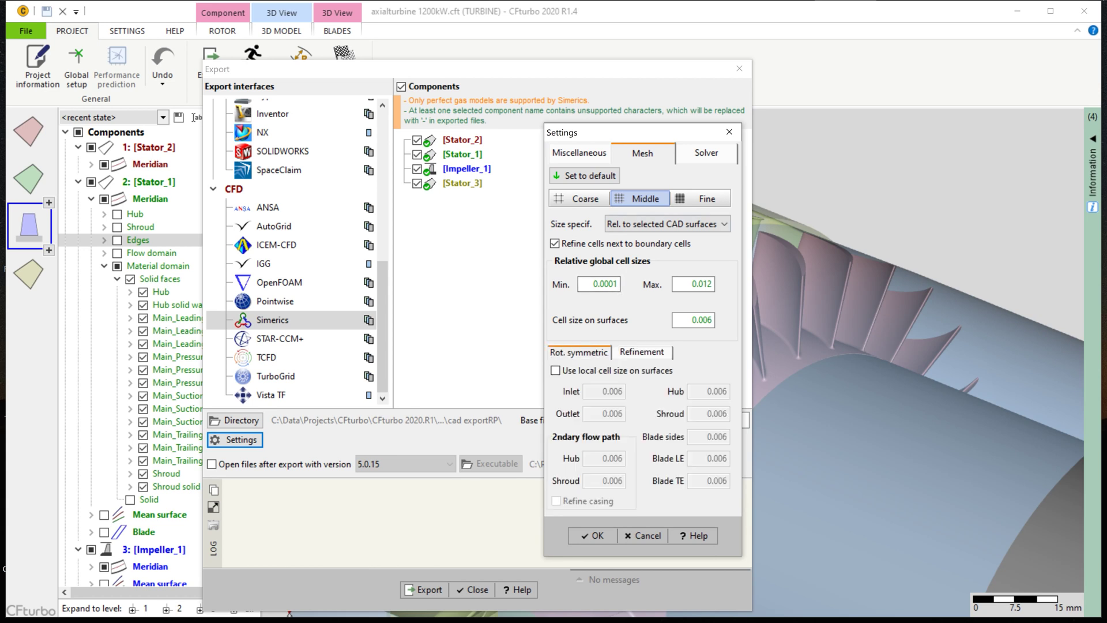
{"action": "left_click", "coordinate": [555, 370]}
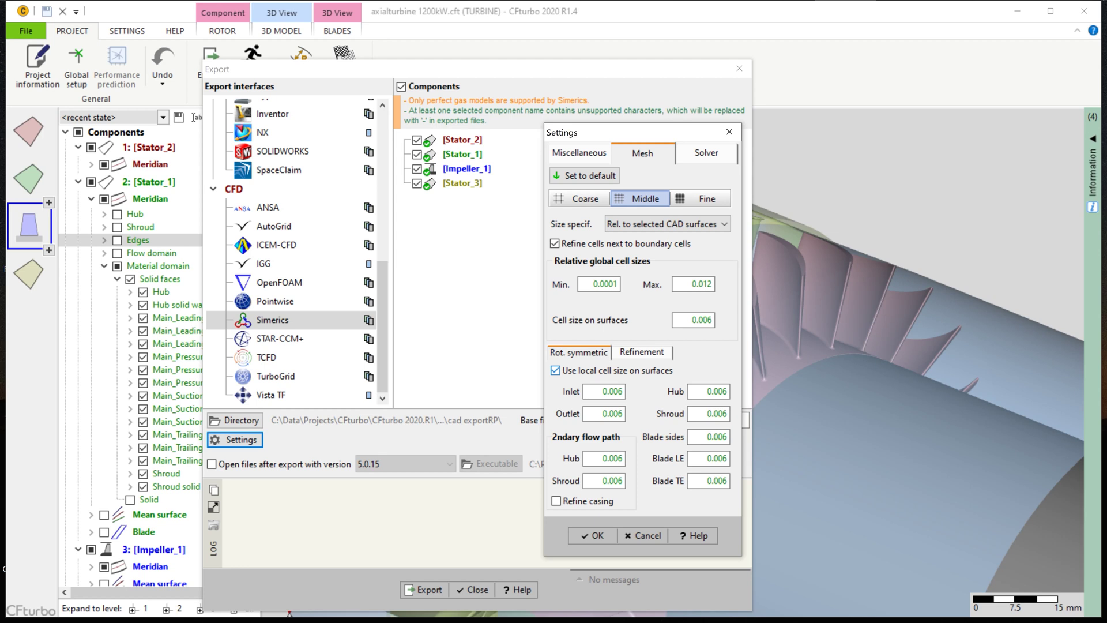
In the solver settings, keep the SimericsMP simulation steady and set the velocity numeric scheme to 2nd Order Upwind
{"action": "left_click", "coordinate": [706, 152]}
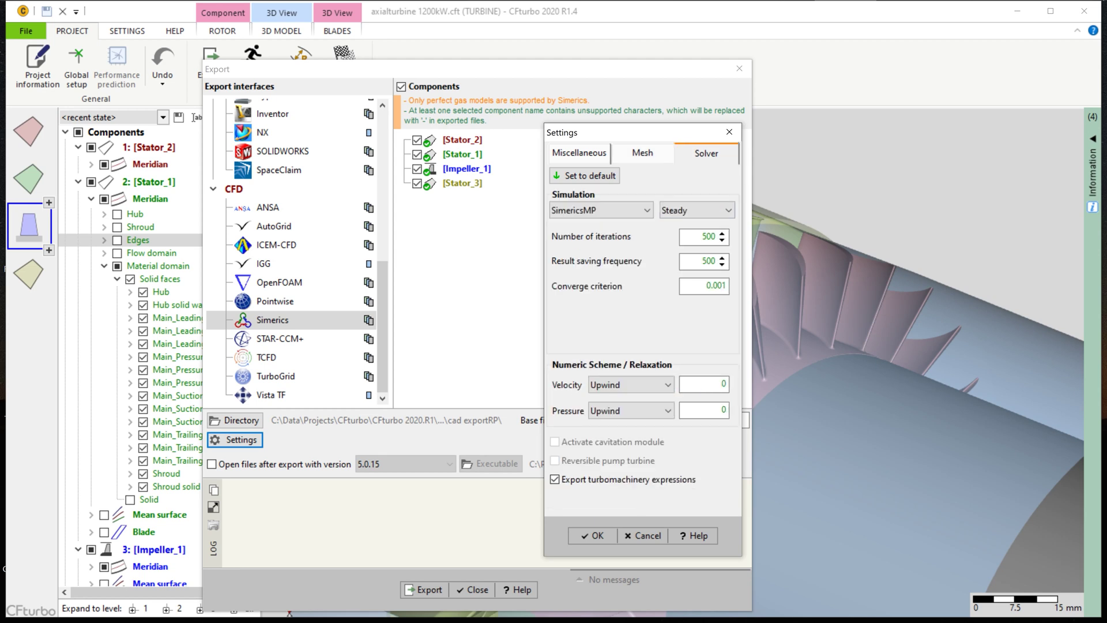
{"action": "left_click", "coordinate": [696, 210]}
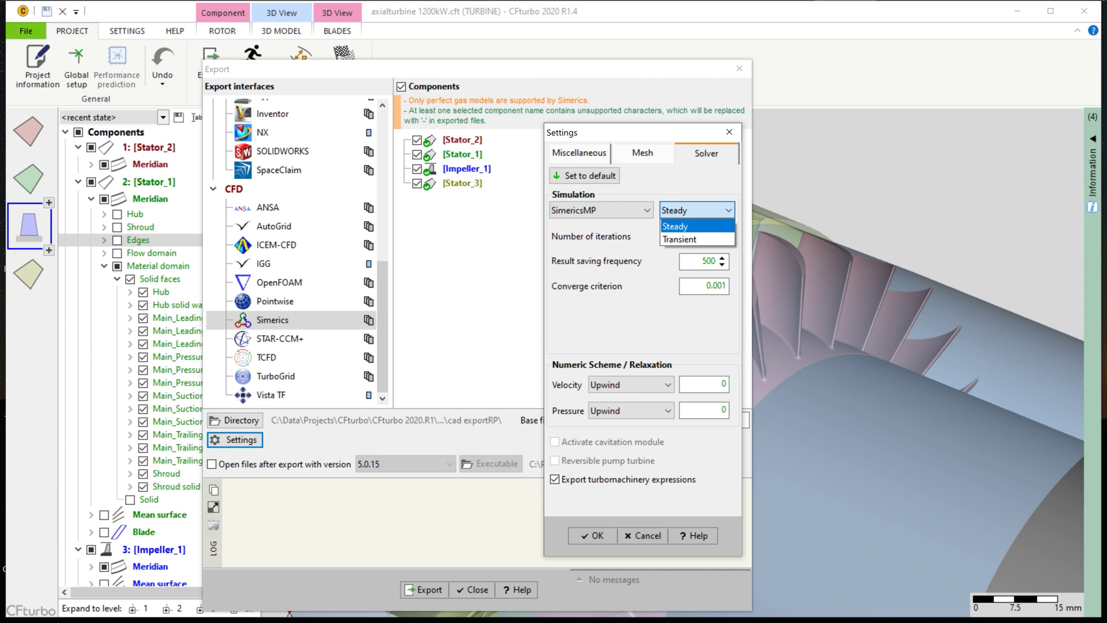
{"action": "key", "text": "Return"}
{"action": "key", "text": "Tab"}
{"action": "key", "text": "Tab"}
{"action": "key", "text": "Tab"}
{"action": "key", "text": "Tab"}
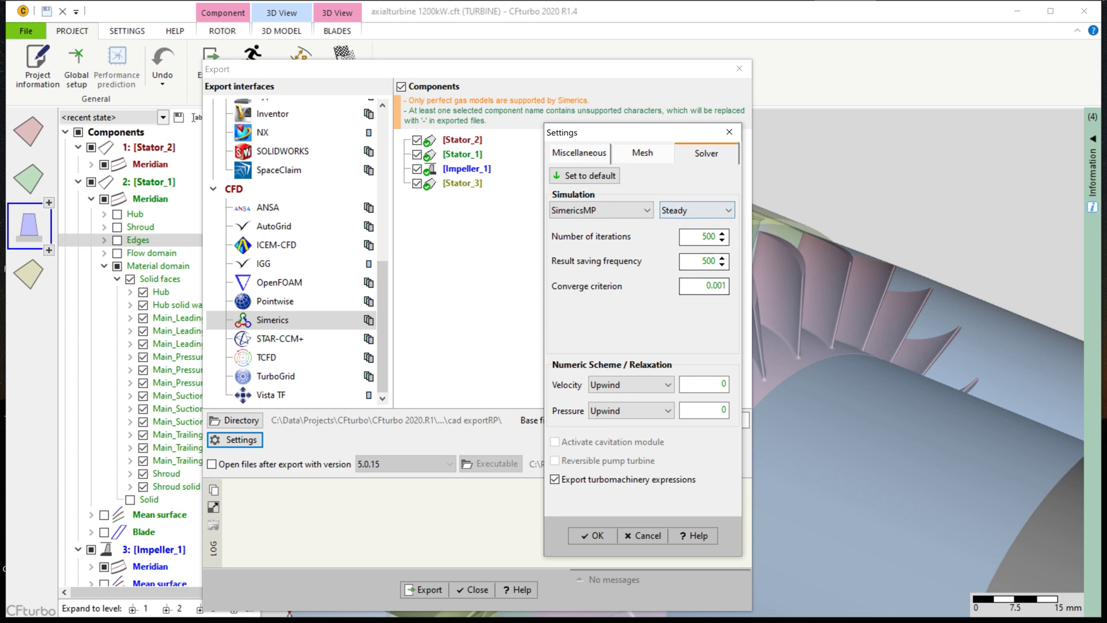
{"action": "key", "text": "alt+Down"}
{"action": "key", "text": "Down"}
{"action": "key", "text": "Down"}
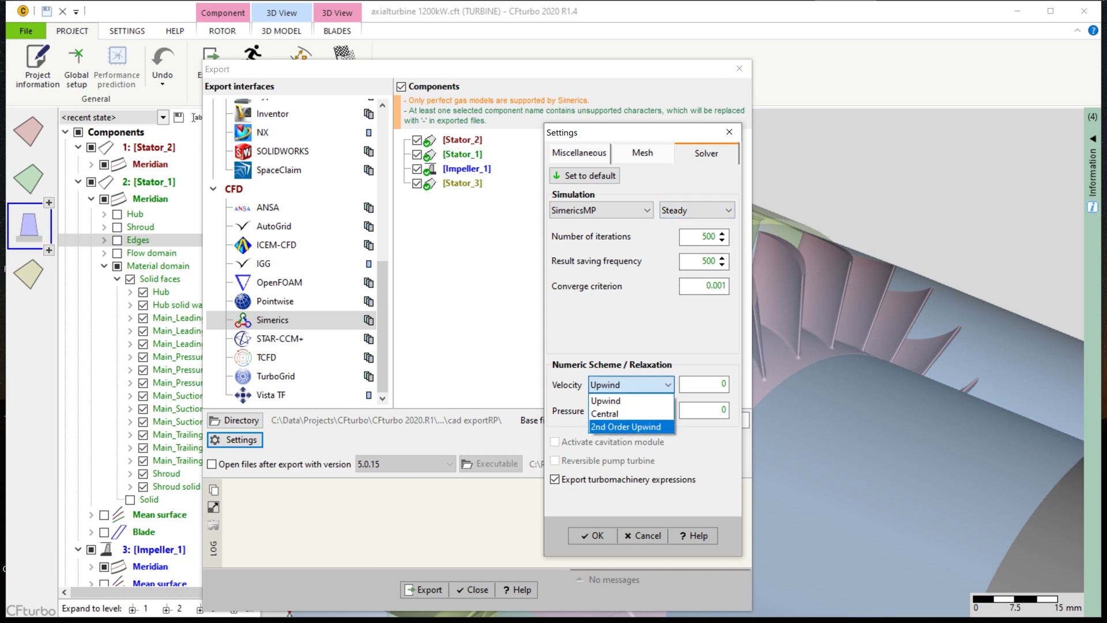
{"action": "key", "text": "Return"}
Set the pressure numeric scheme to 2nd Order Upwind and accept the Simerics export settings
{"action": "key", "text": "Tab"}
{"action": "key", "text": "alt+Down"}
{"action": "key", "text": "Down"}
{"action": "key", "text": "Down"}
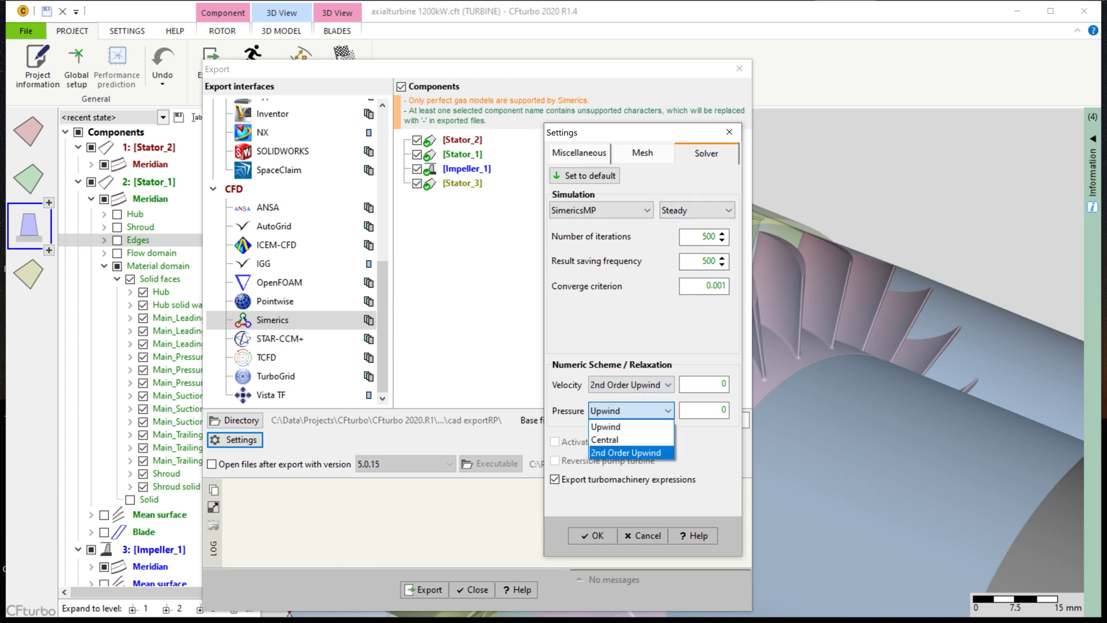
{"action": "key", "text": "Return"}
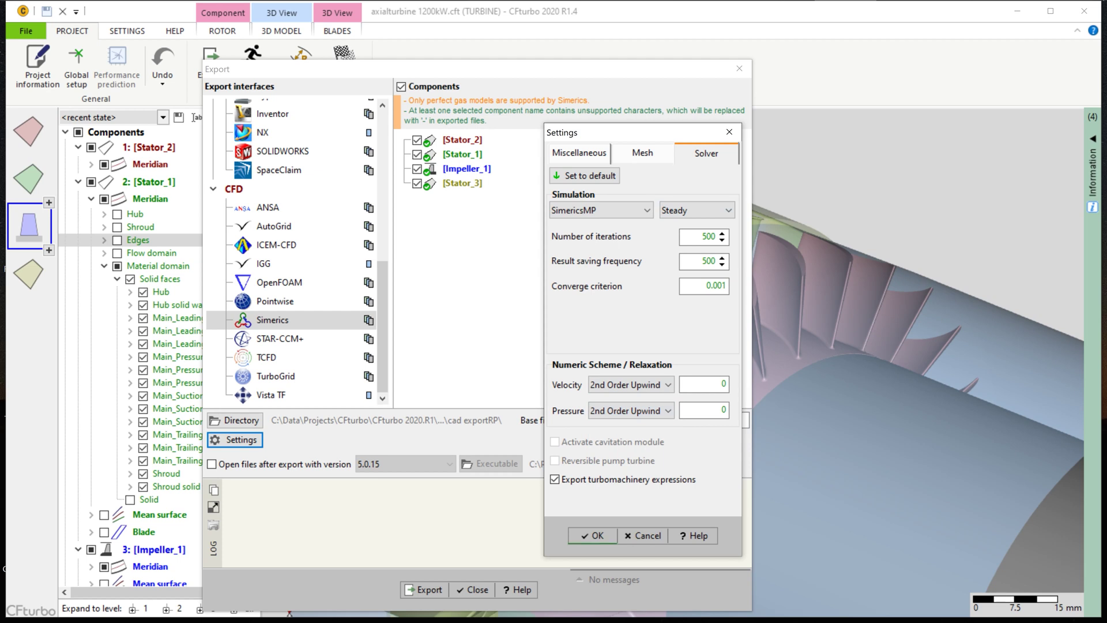
{"action": "key", "text": "Return"}
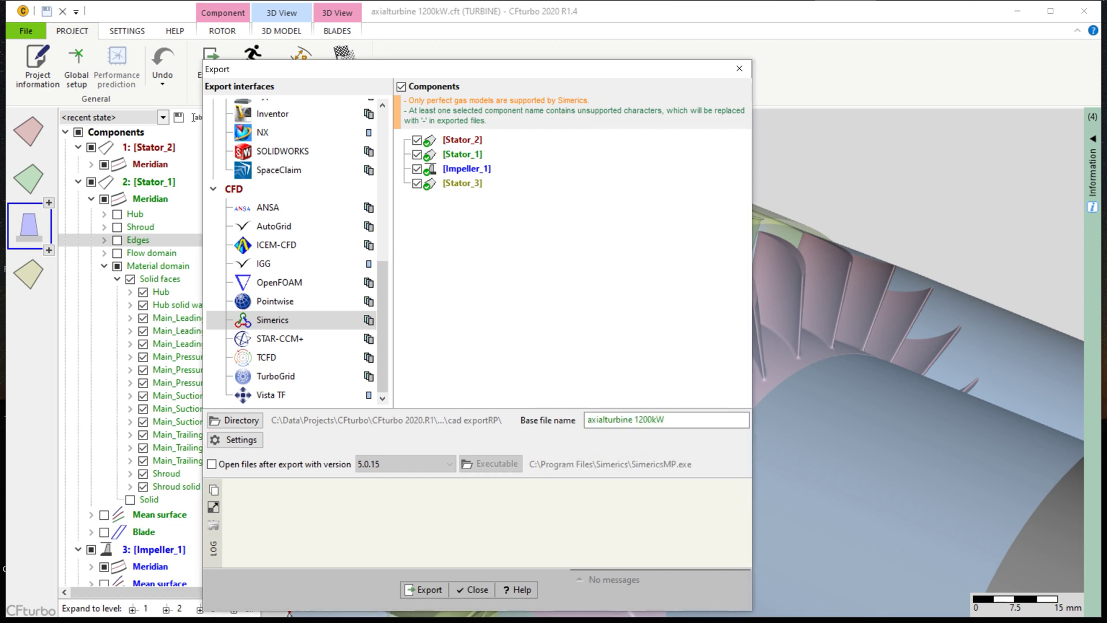
Export the turbine to Simerics under the base name axialturbine 1200kW, leaving automatic opening of the files after export off
{"action": "left_click", "coordinate": [211, 465]}
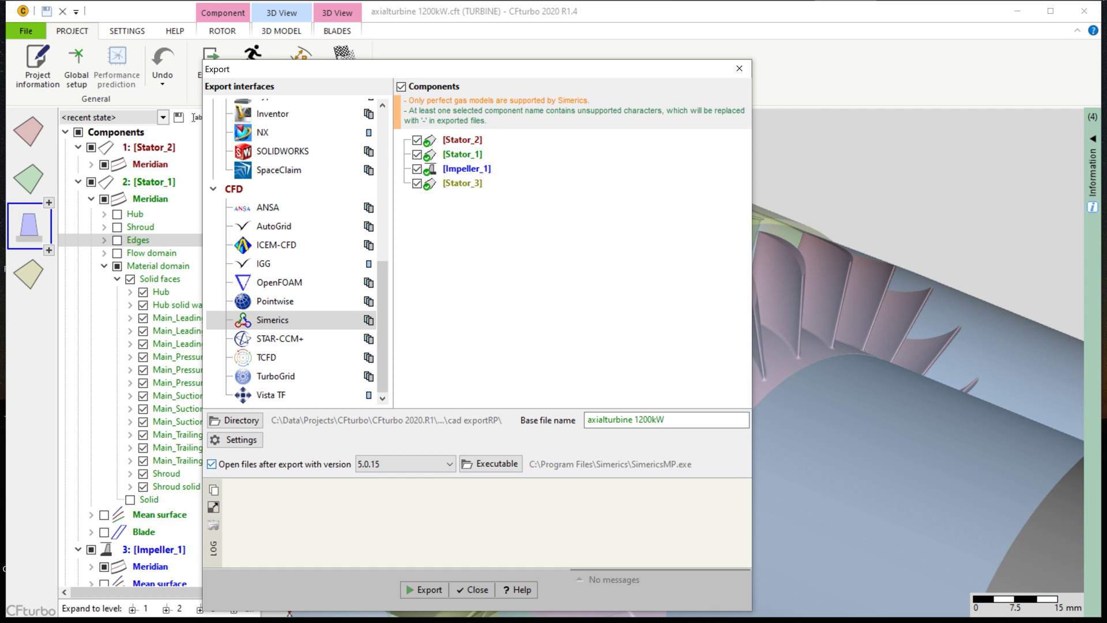
{"action": "left_click", "coordinate": [211, 464]}
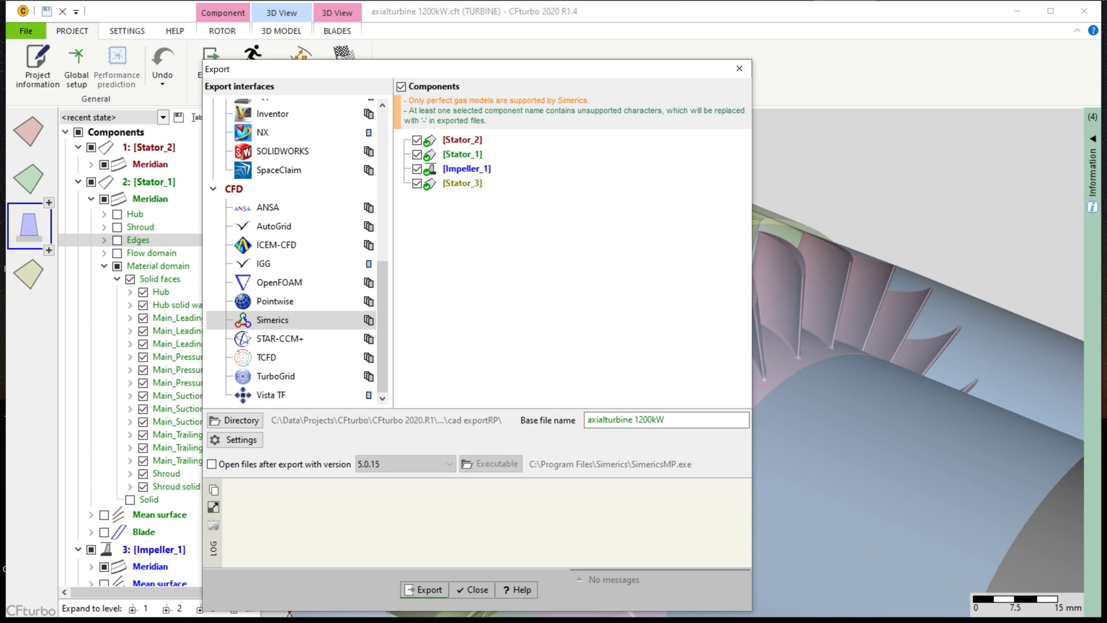
{"action": "left_click", "coordinate": [424, 589]}
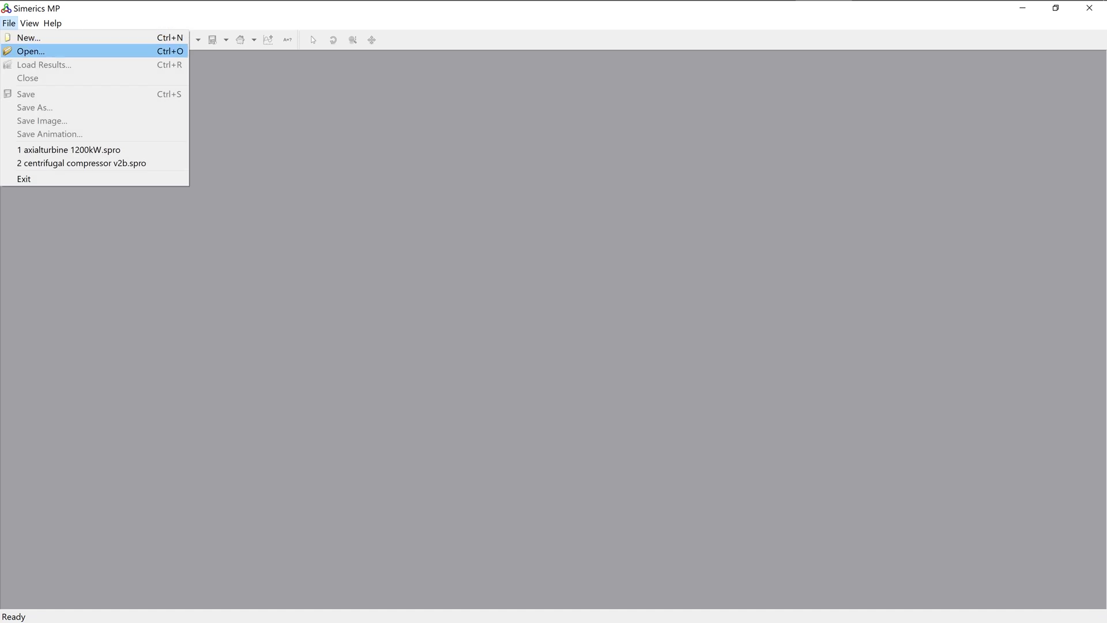
Switch to Simerics MP and open the project axialturbine 1200kW.spro from the cfd simulation folder
{"action": "key", "text": "Return"}
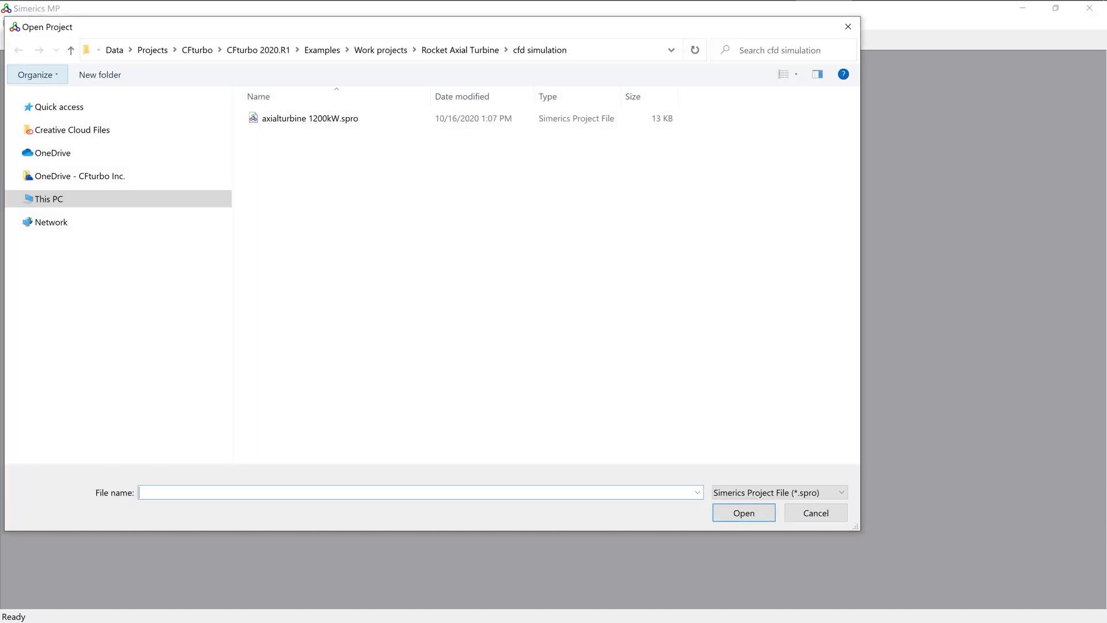
{"action": "left_click", "coordinate": [310, 118]}
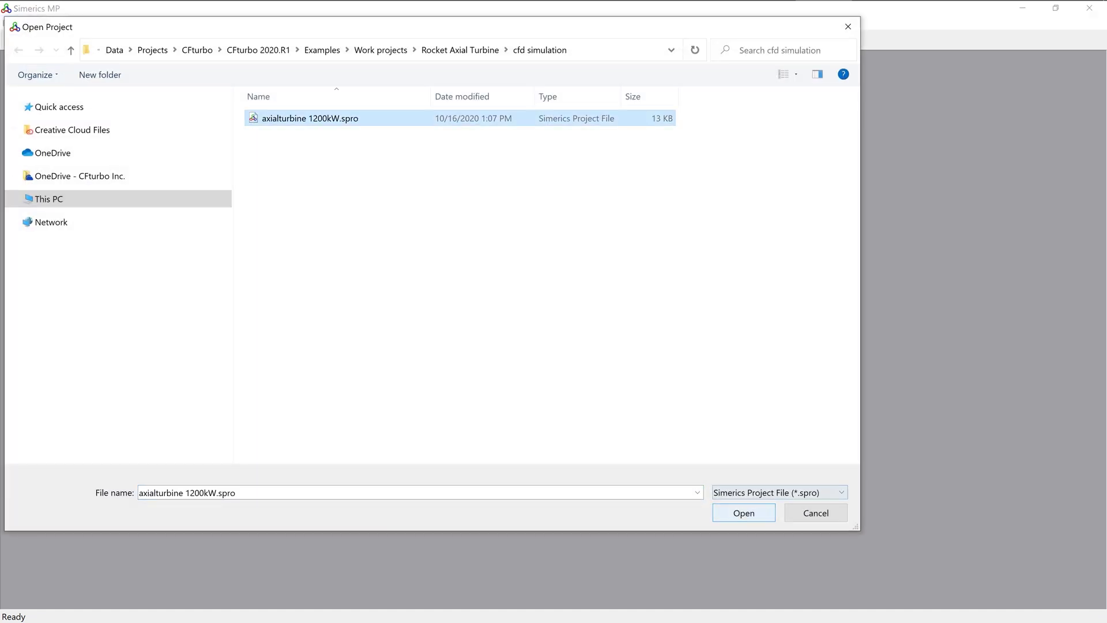
{"action": "left_click", "coordinate": [744, 513]}
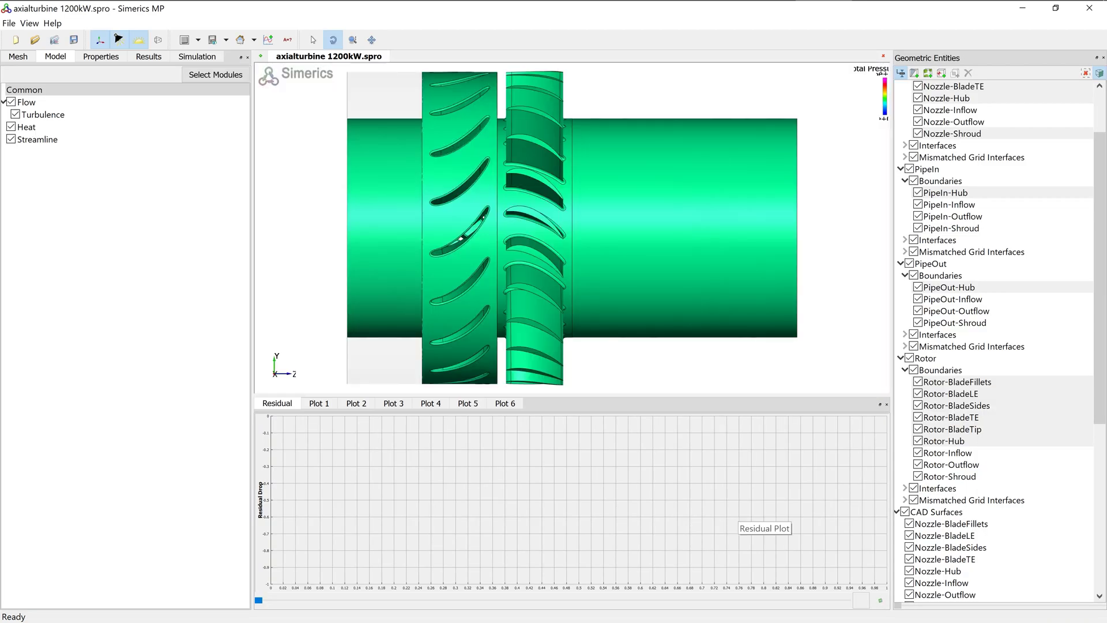
Load the simulation results file axialturbine 1200kW.sres into the open project
{"action": "left_click", "coordinate": [8, 23]}
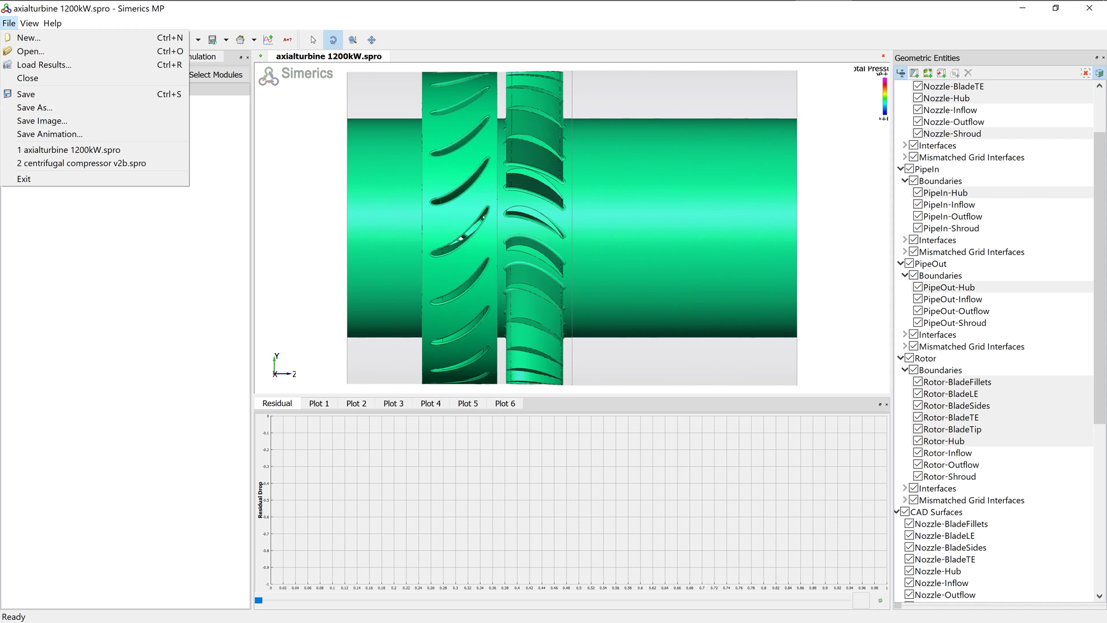
{"action": "left_click", "coordinate": [43, 66]}
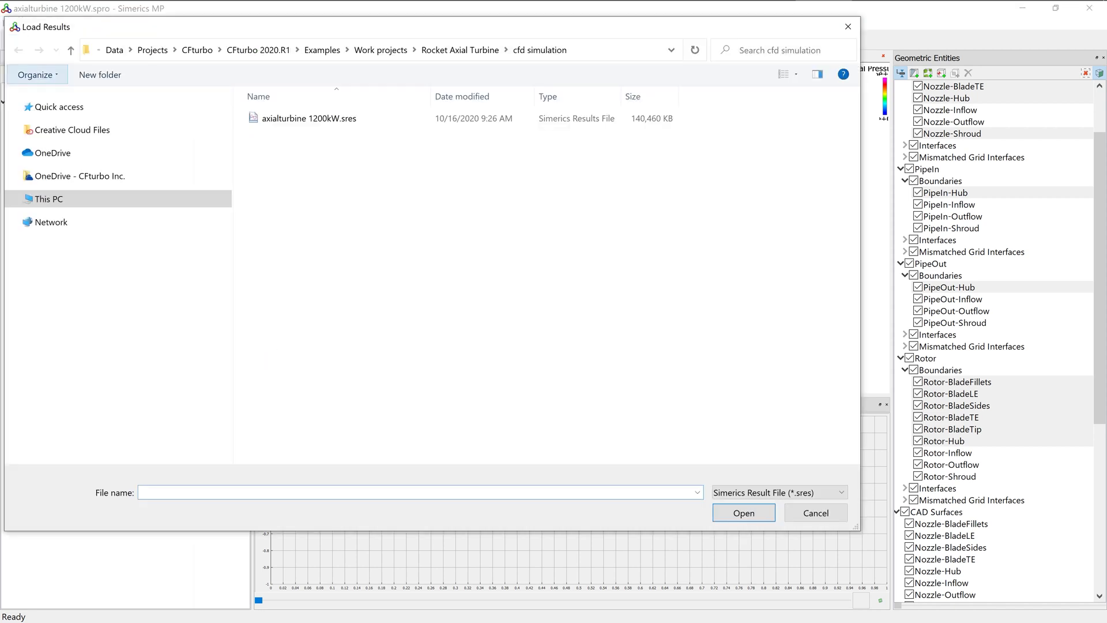
{"action": "left_click", "coordinate": [309, 118]}
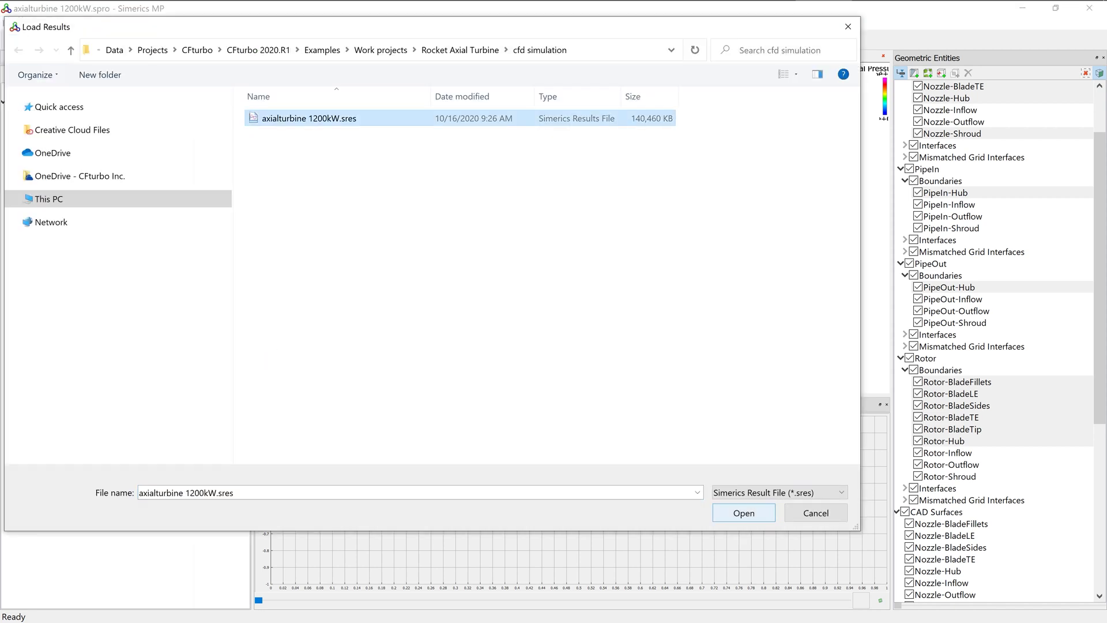
{"action": "left_click", "coordinate": [743, 512]}
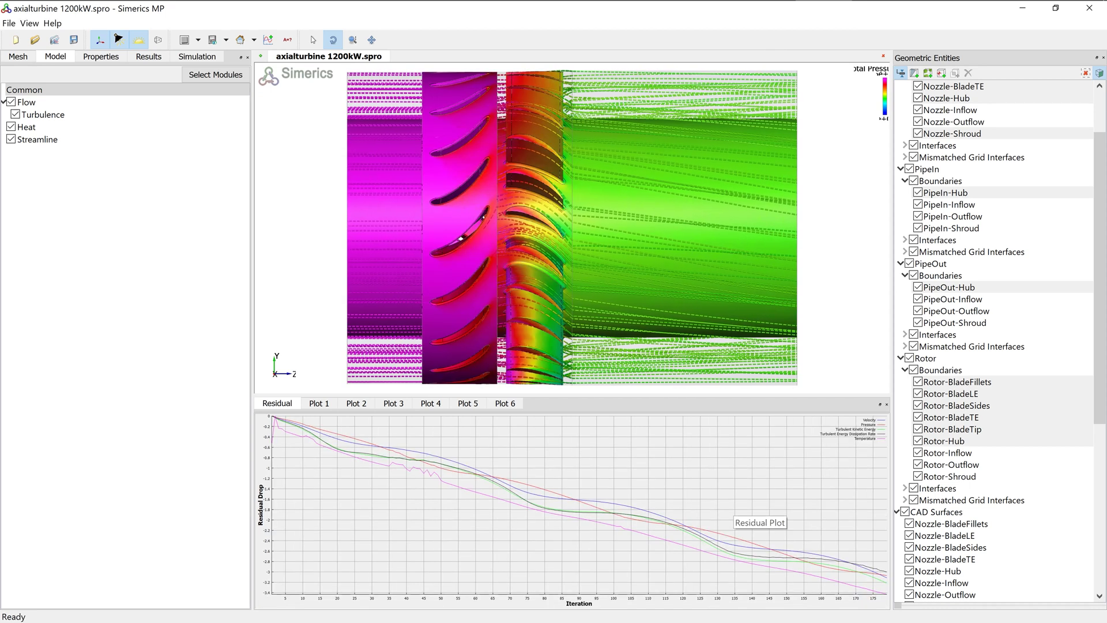
Review the iteration plots of pressure ratio, efficiency, rotor power, torque, volumetric flow and mass flow, returning to the pressure ratio plot
{"action": "left_click", "coordinate": [319, 403]}
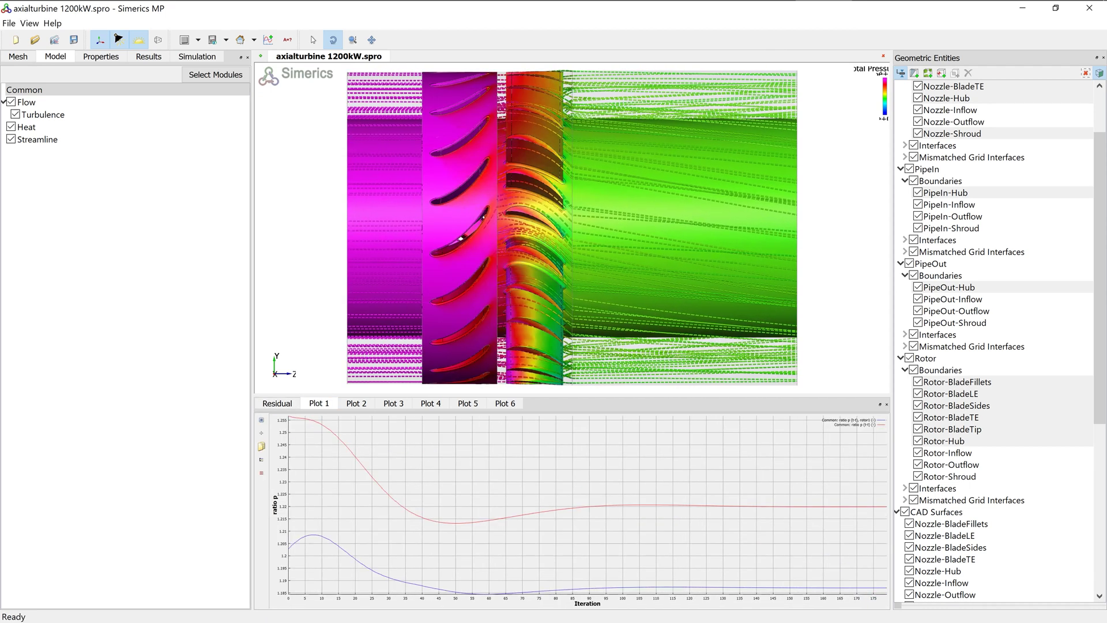
{"action": "left_click", "coordinate": [355, 403]}
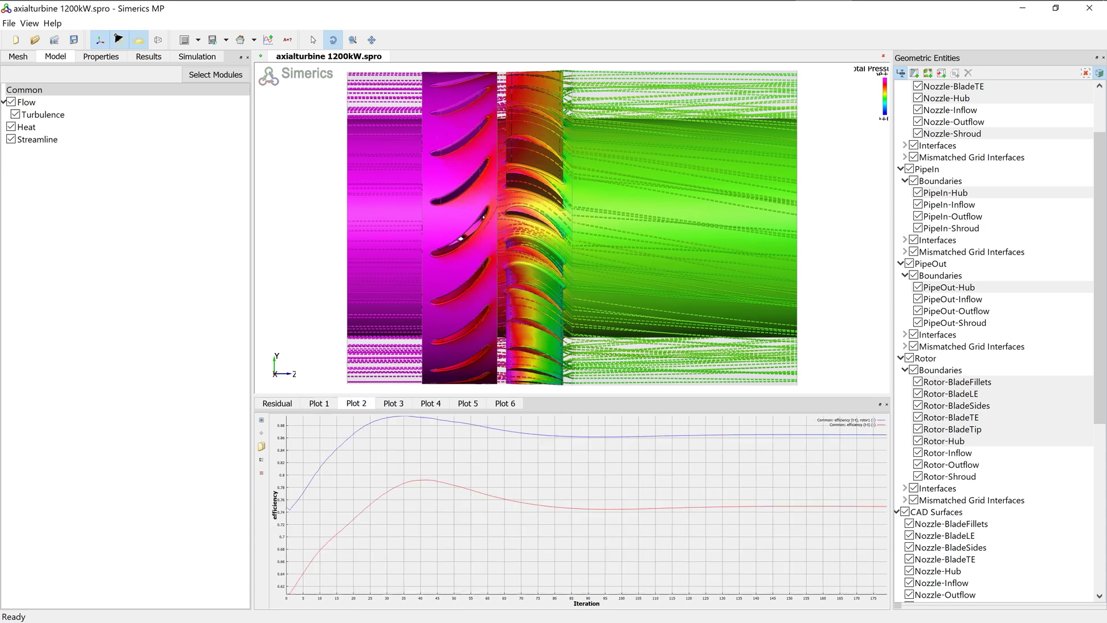
{"action": "left_click", "coordinate": [393, 403]}
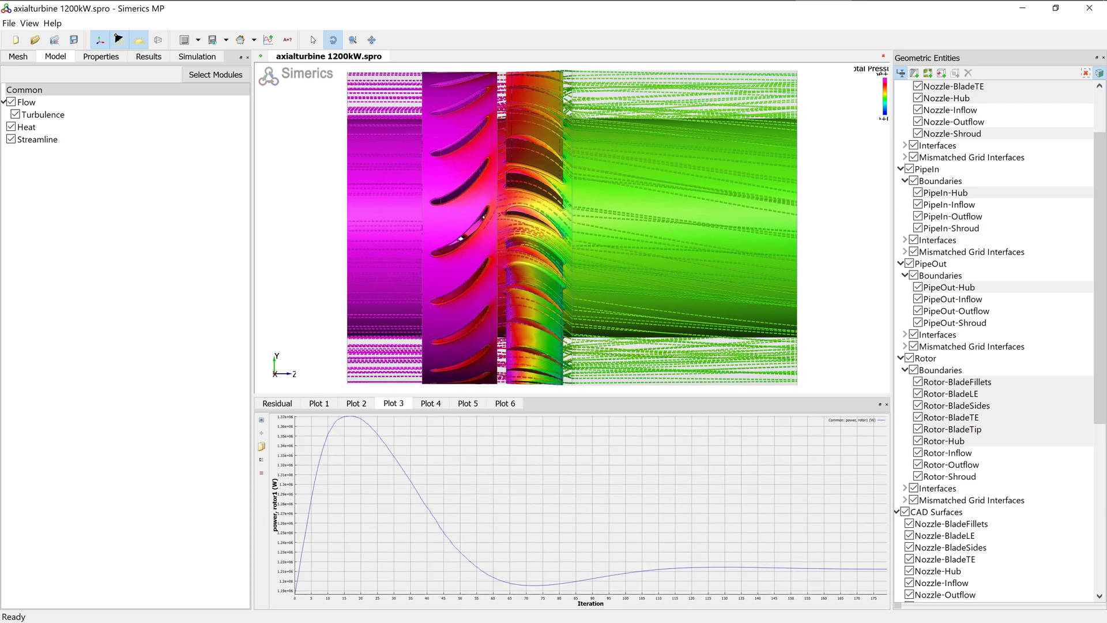
{"action": "left_click", "coordinate": [430, 403]}
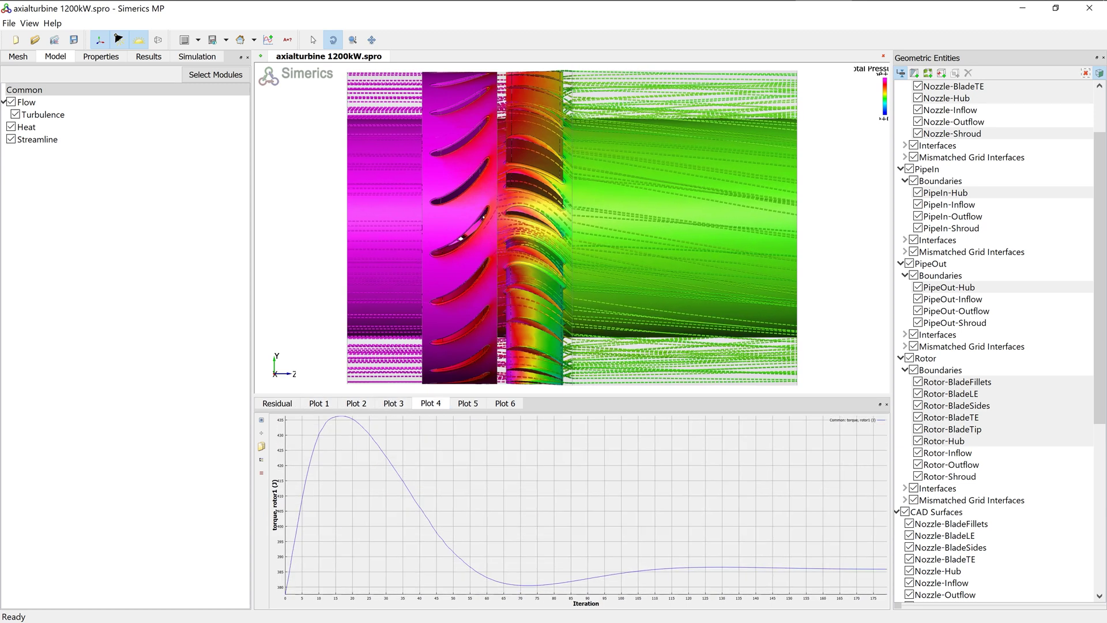
{"action": "left_click", "coordinate": [467, 403]}
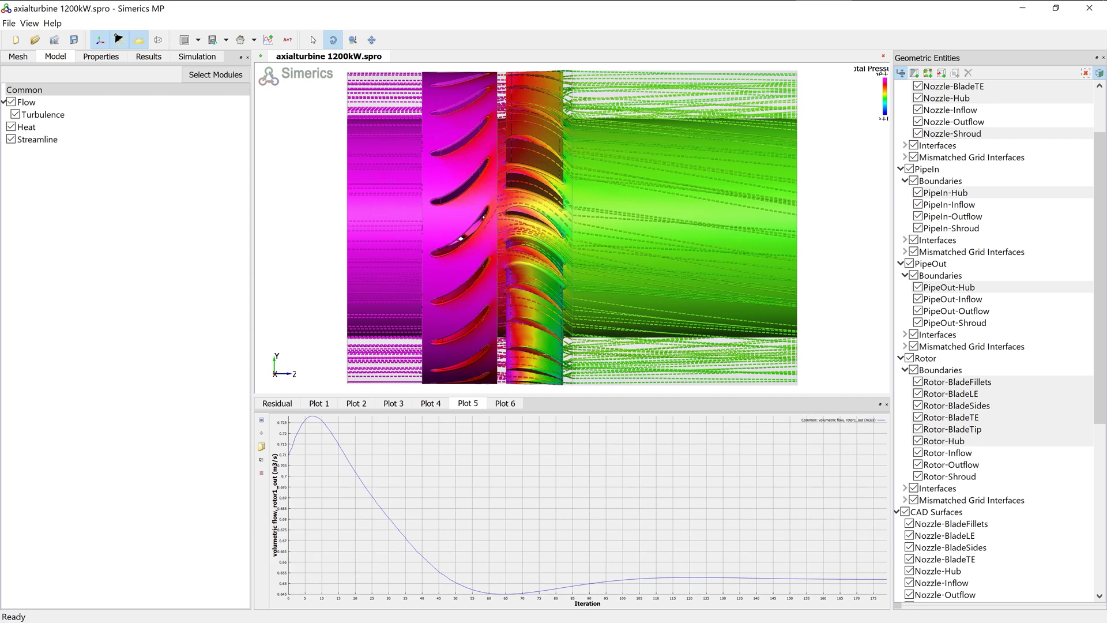
{"action": "left_click", "coordinate": [505, 403]}
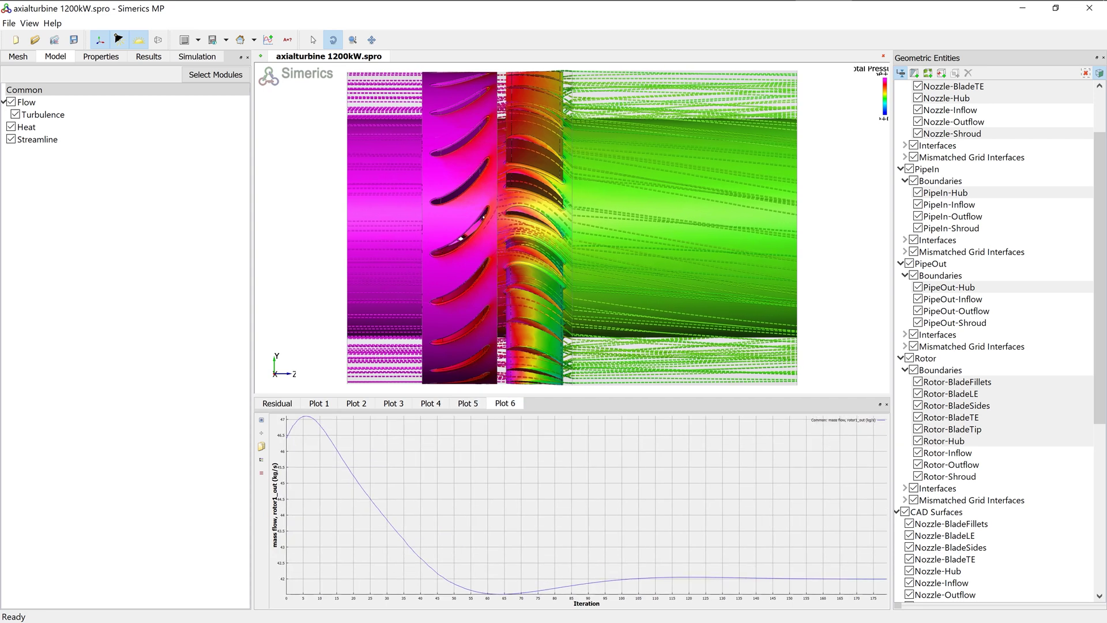
{"action": "left_click", "coordinate": [319, 403]}
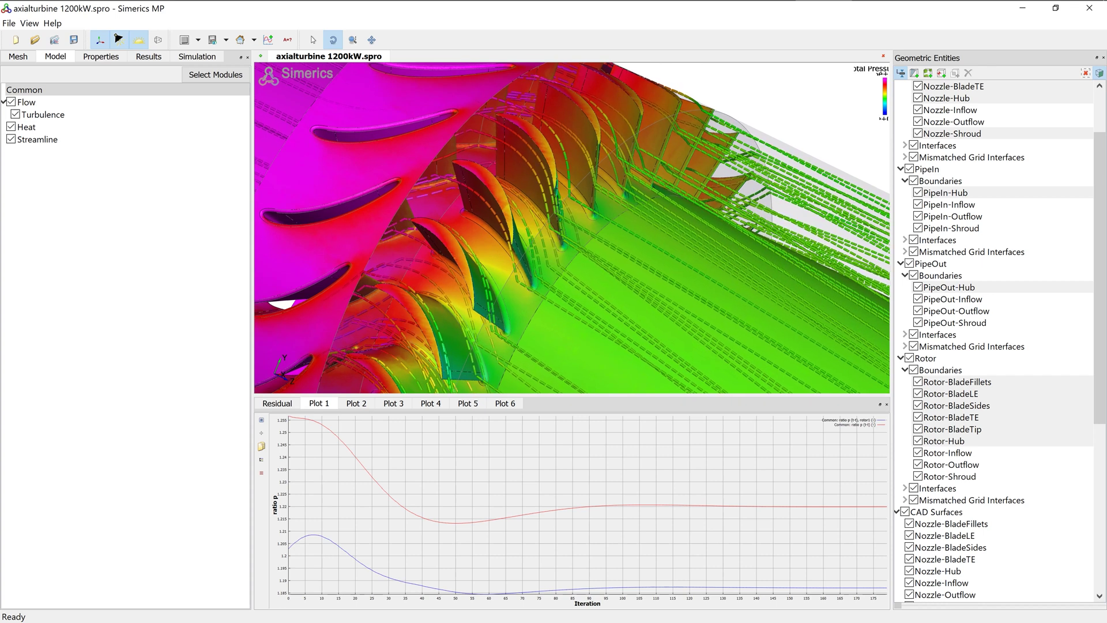
Examine the pressure distribution and streamlines around the nozzle and rotor blades up close, first from the top and then from a tilted angle
{"action": "left_click", "coordinate": [253, 40]}
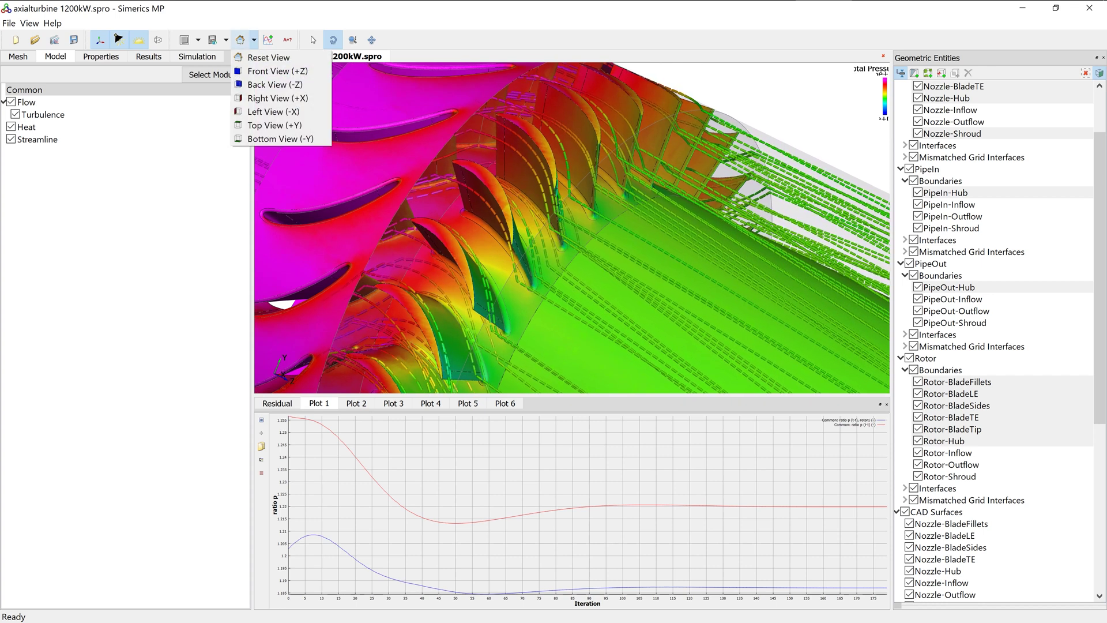
{"action": "left_click", "coordinate": [271, 124]}
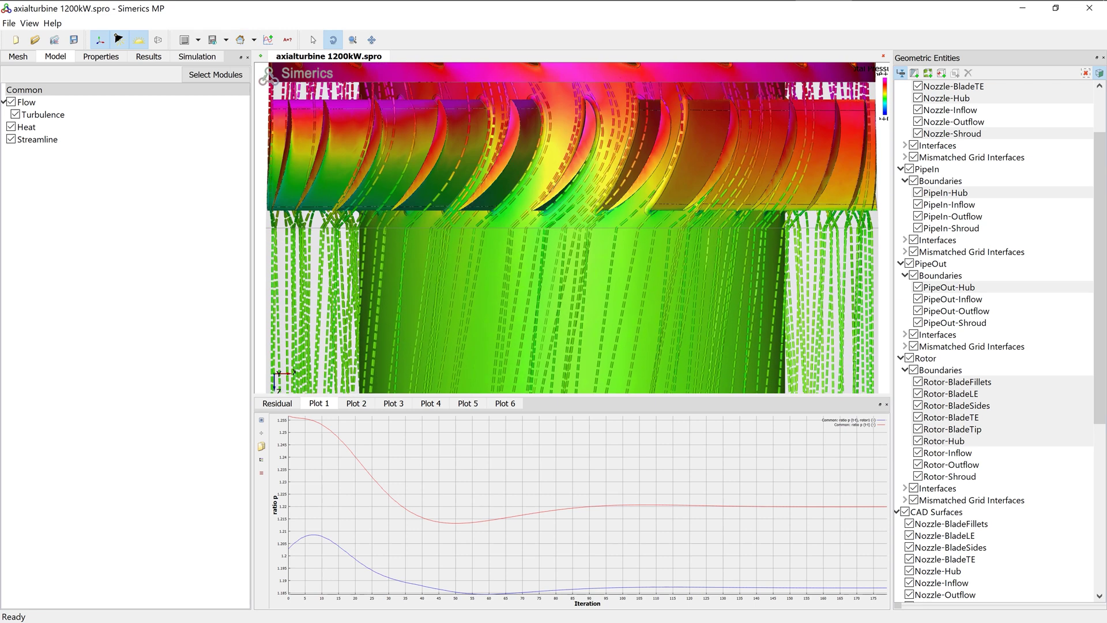
{"action": "scroll", "coordinate": [572, 228], "scroll_direction": "up", "scroll_amount": 1}
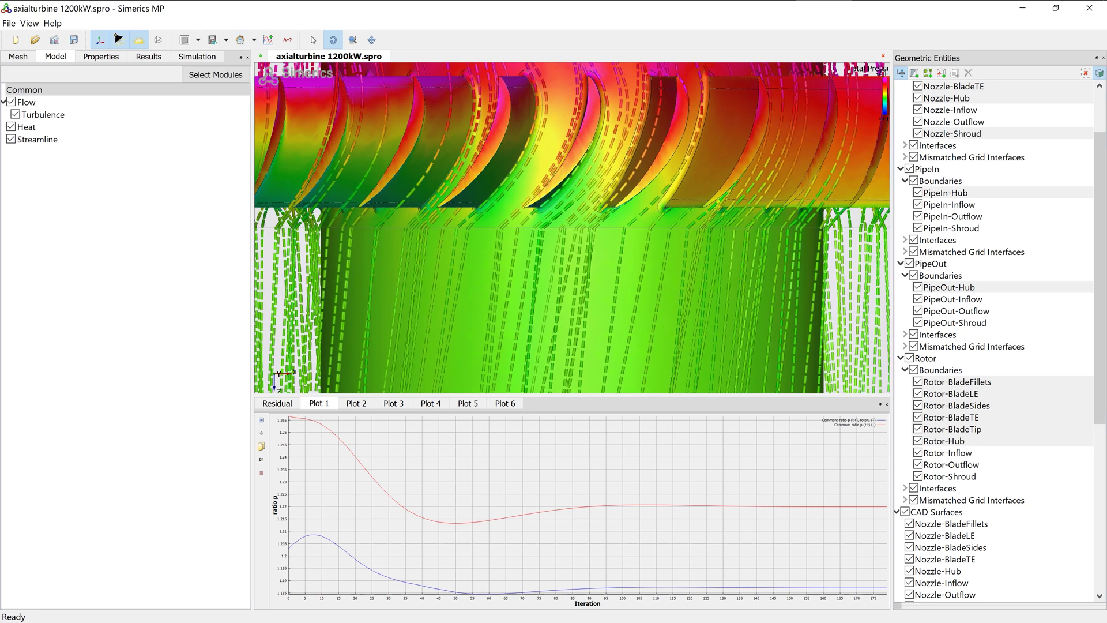
{"action": "right_click", "coordinate": [665, 304]}
{"action": "left_click", "coordinate": [688, 354]}
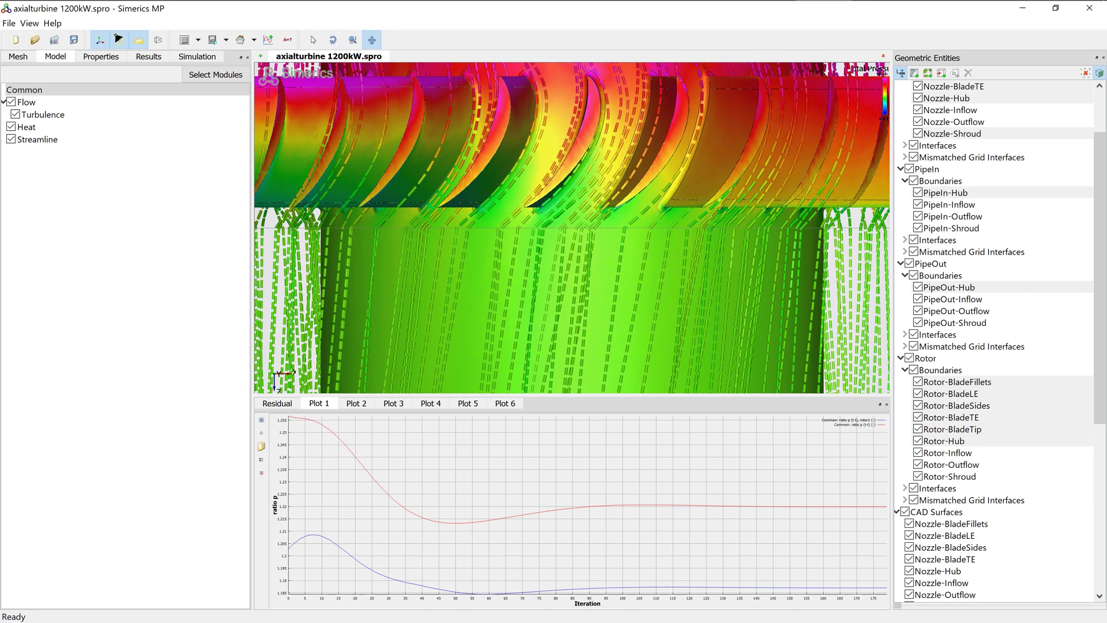
{"action": "left_click_drag", "start_coordinate": [688, 353], "coordinate": [692, 426]}
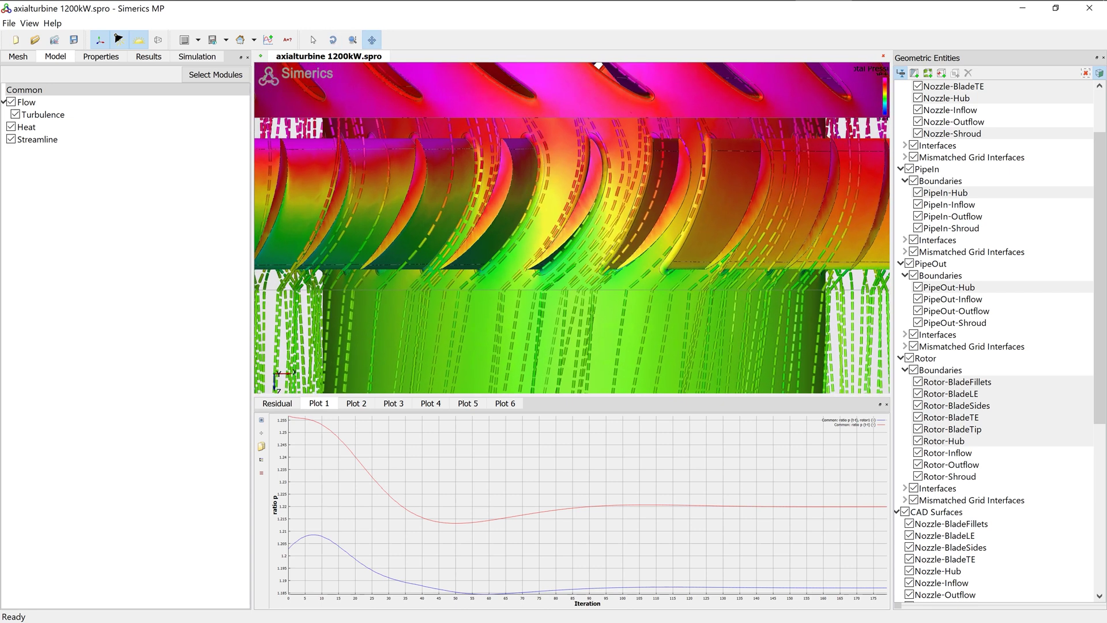
{"action": "right_click", "coordinate": [672, 353]}
{"action": "left_click", "coordinate": [689, 373]}
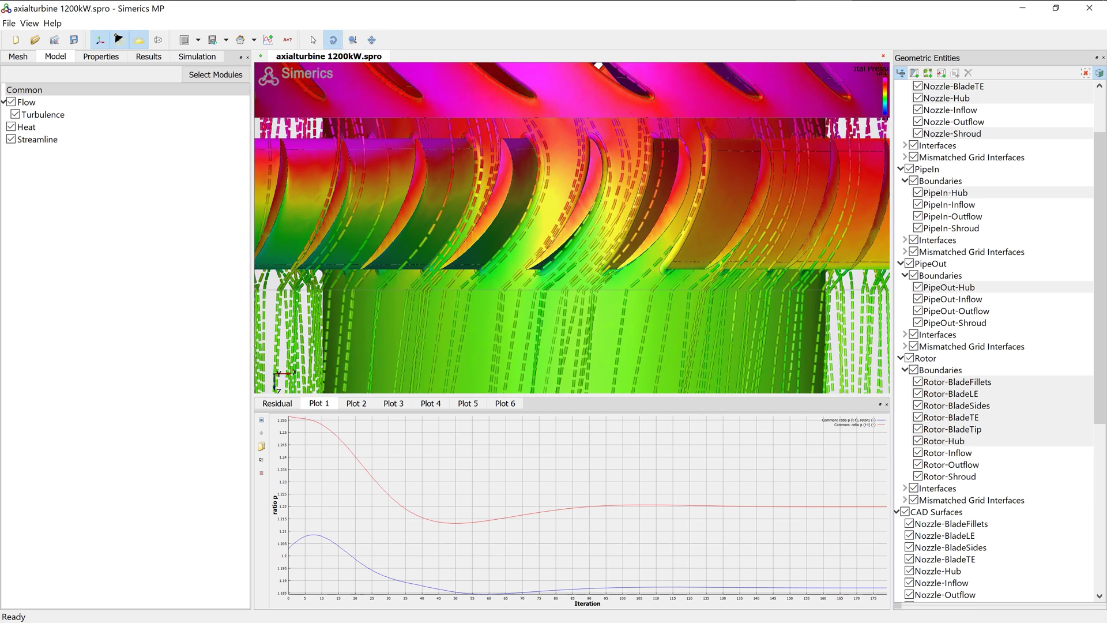
{"action": "left_click_drag", "start_coordinate": [689, 373], "coordinate": [694, 322]}
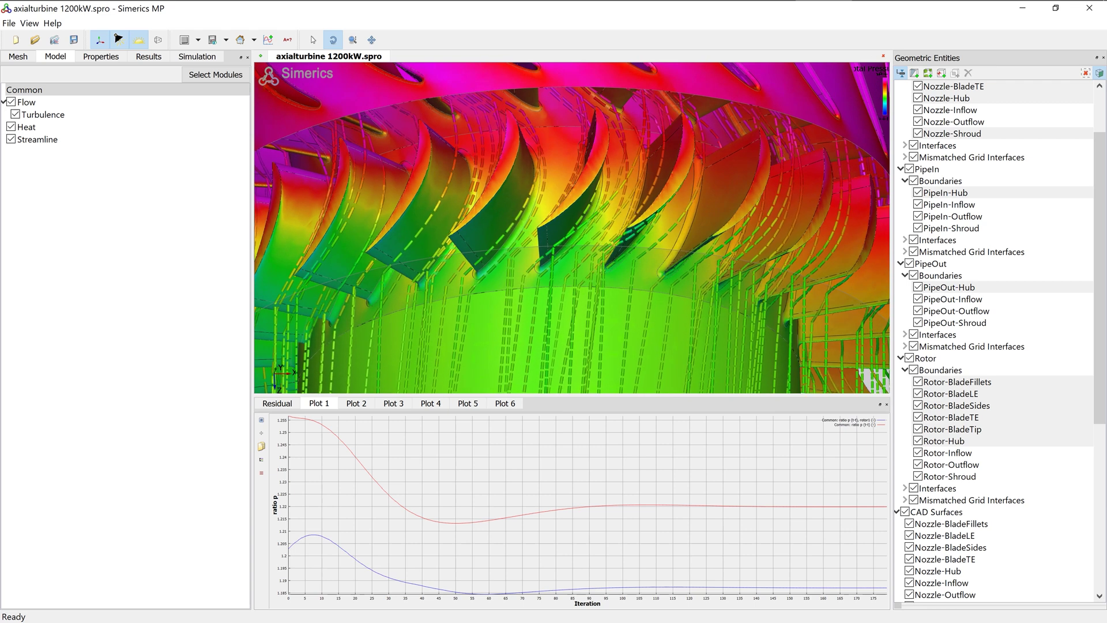